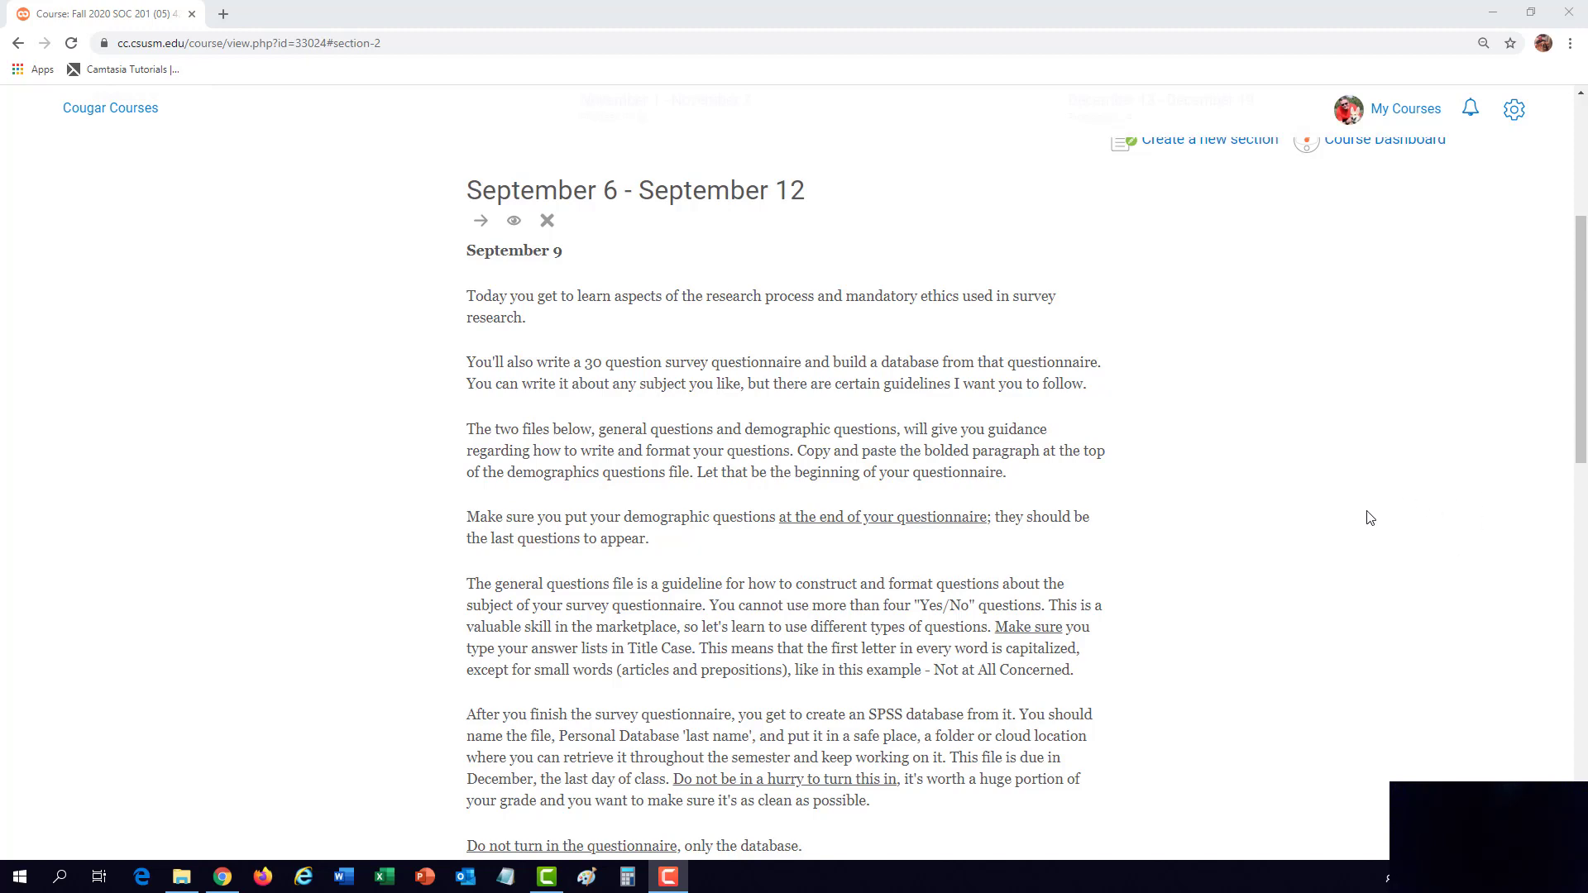
# Step: Download and open the Demographic Questions file from the September 6 - September 12 course section, and enable editing
pyautogui.scroll(-8, 1224, 525)
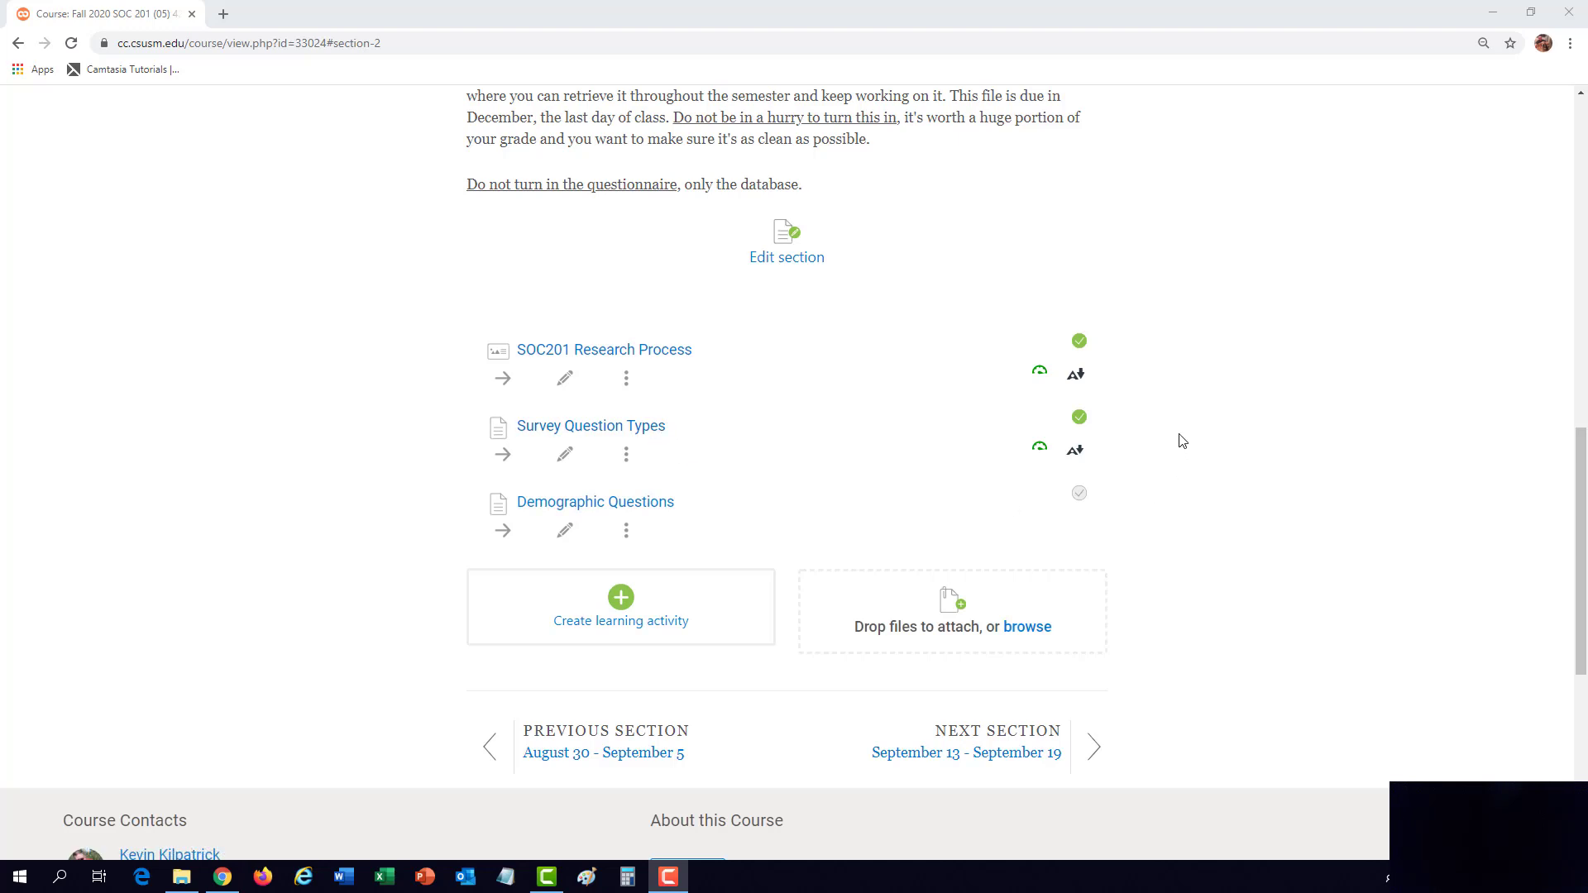
pyautogui.click(659, 508)
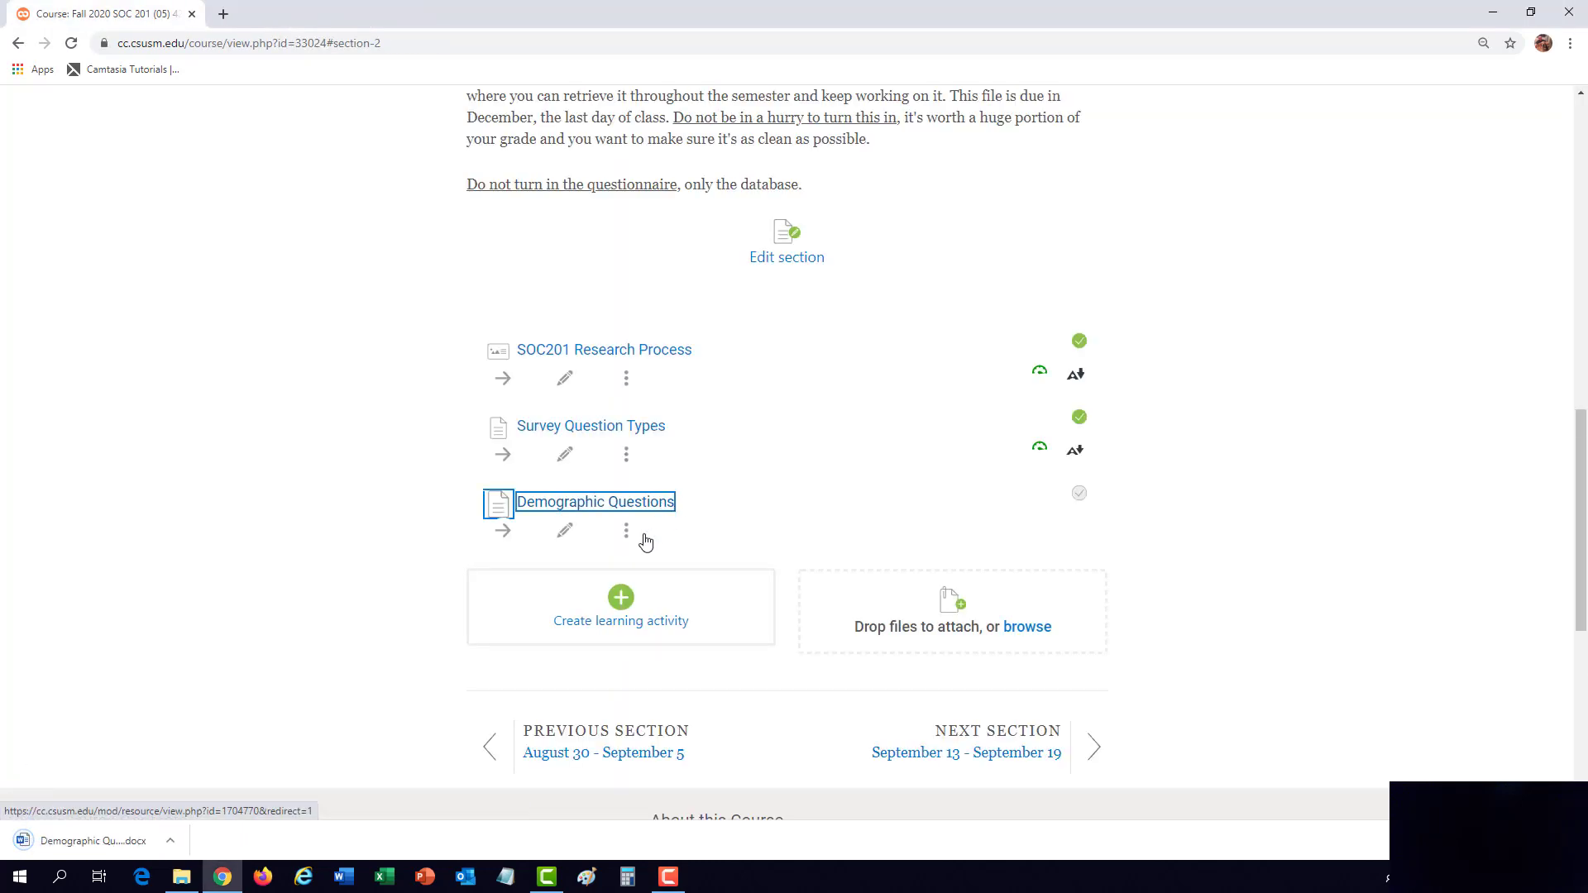
pyautogui.click(91, 841)
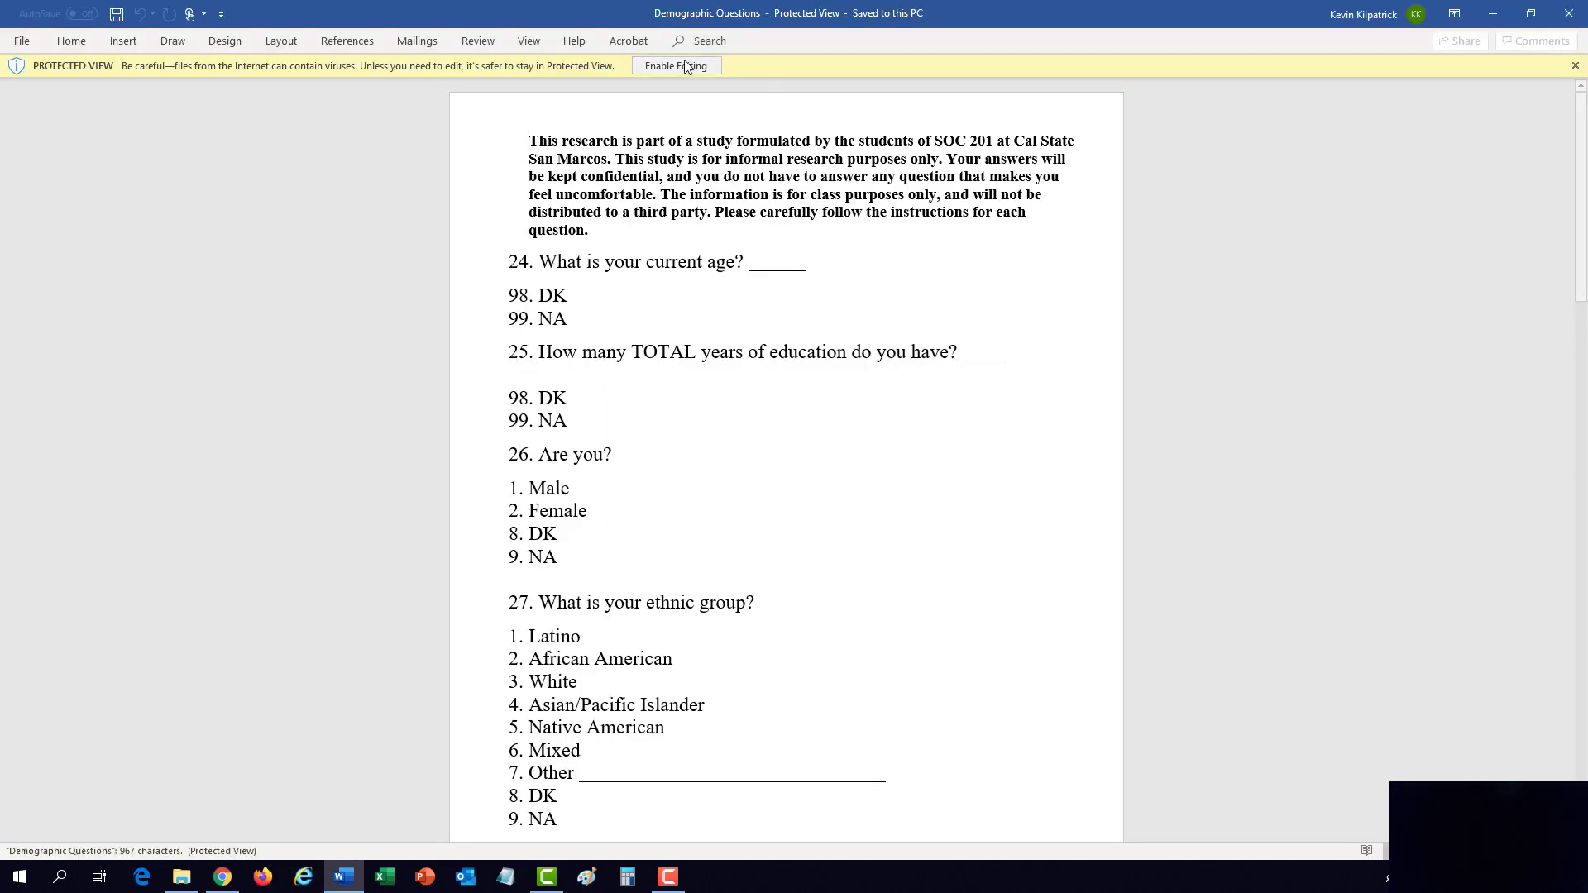
pyautogui.click(686, 65)
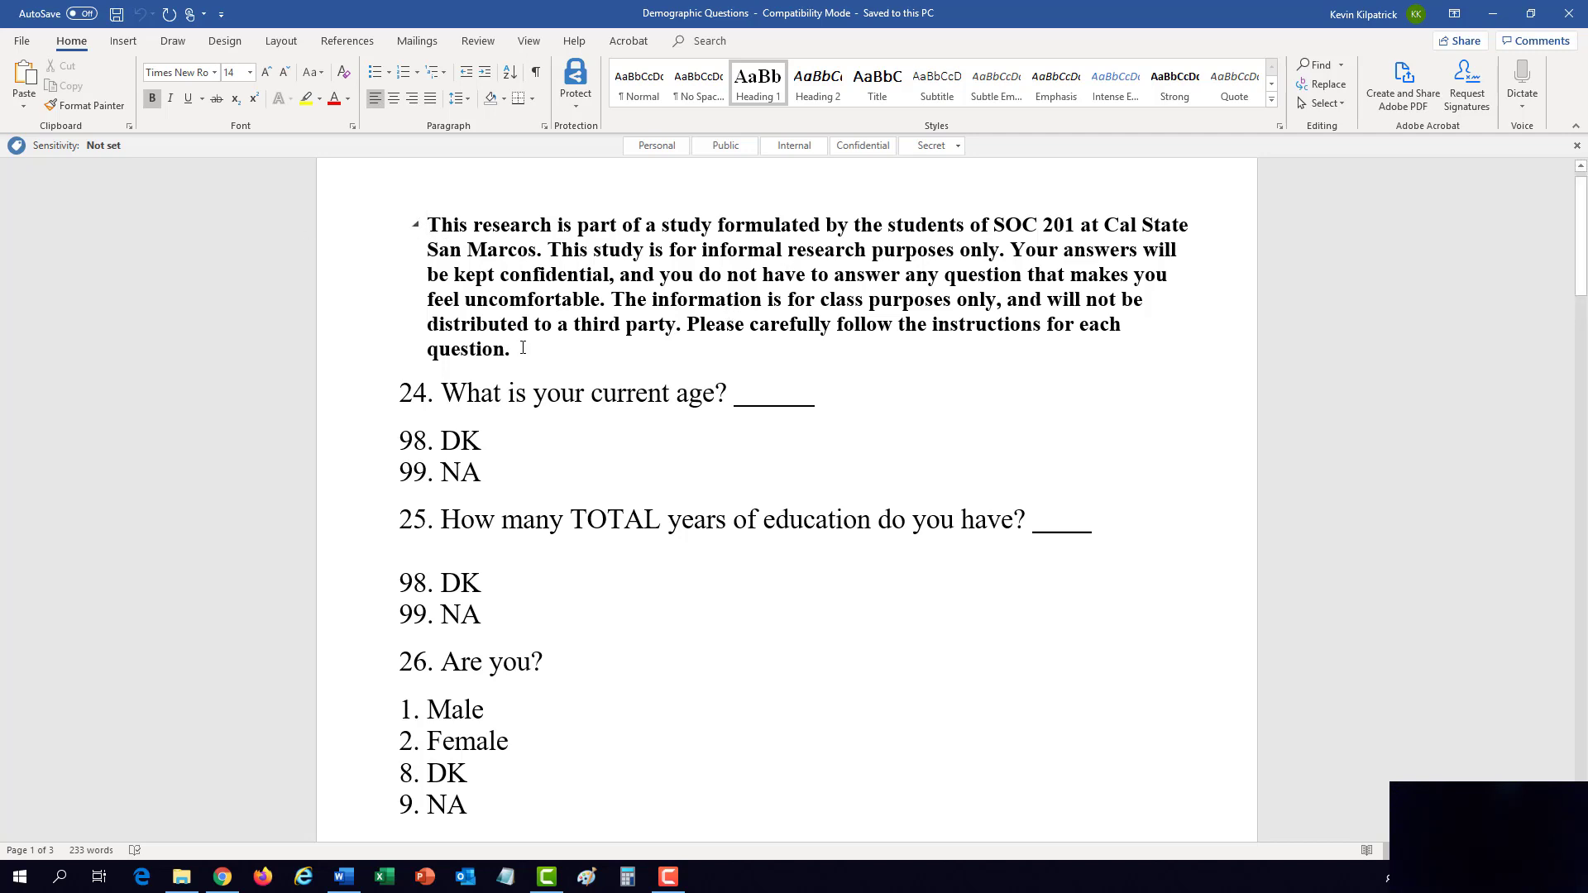
# Step: Examine the bold introductory paragraph and the demographic questions, including the answer list of question 26
pyautogui.moveTo(521, 348); pyautogui.dragTo(426, 223)
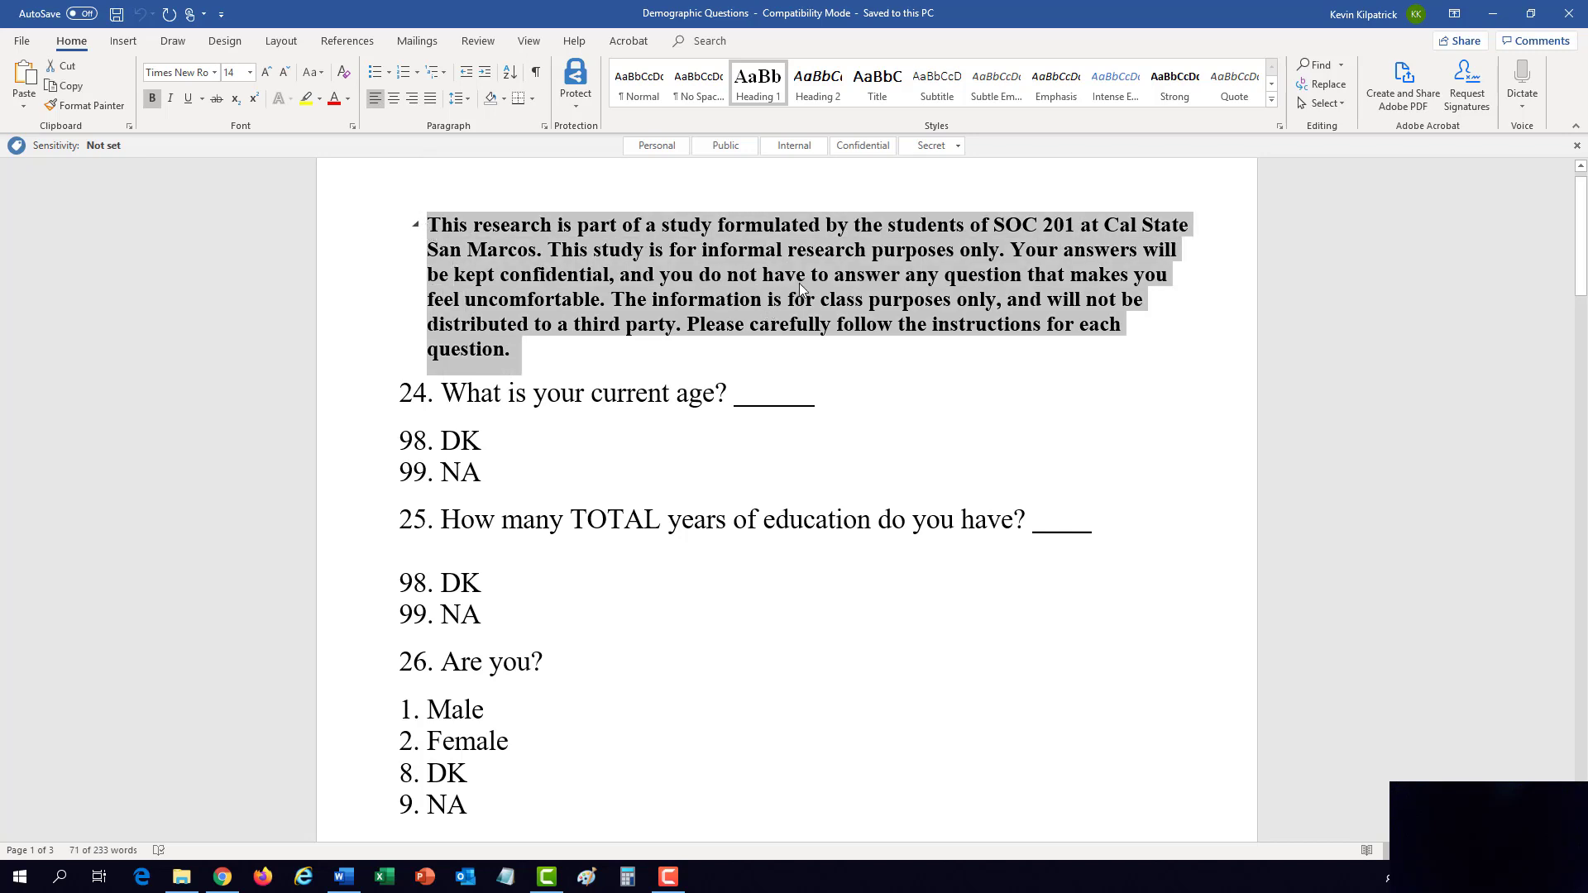
pyautogui.click(889, 355)
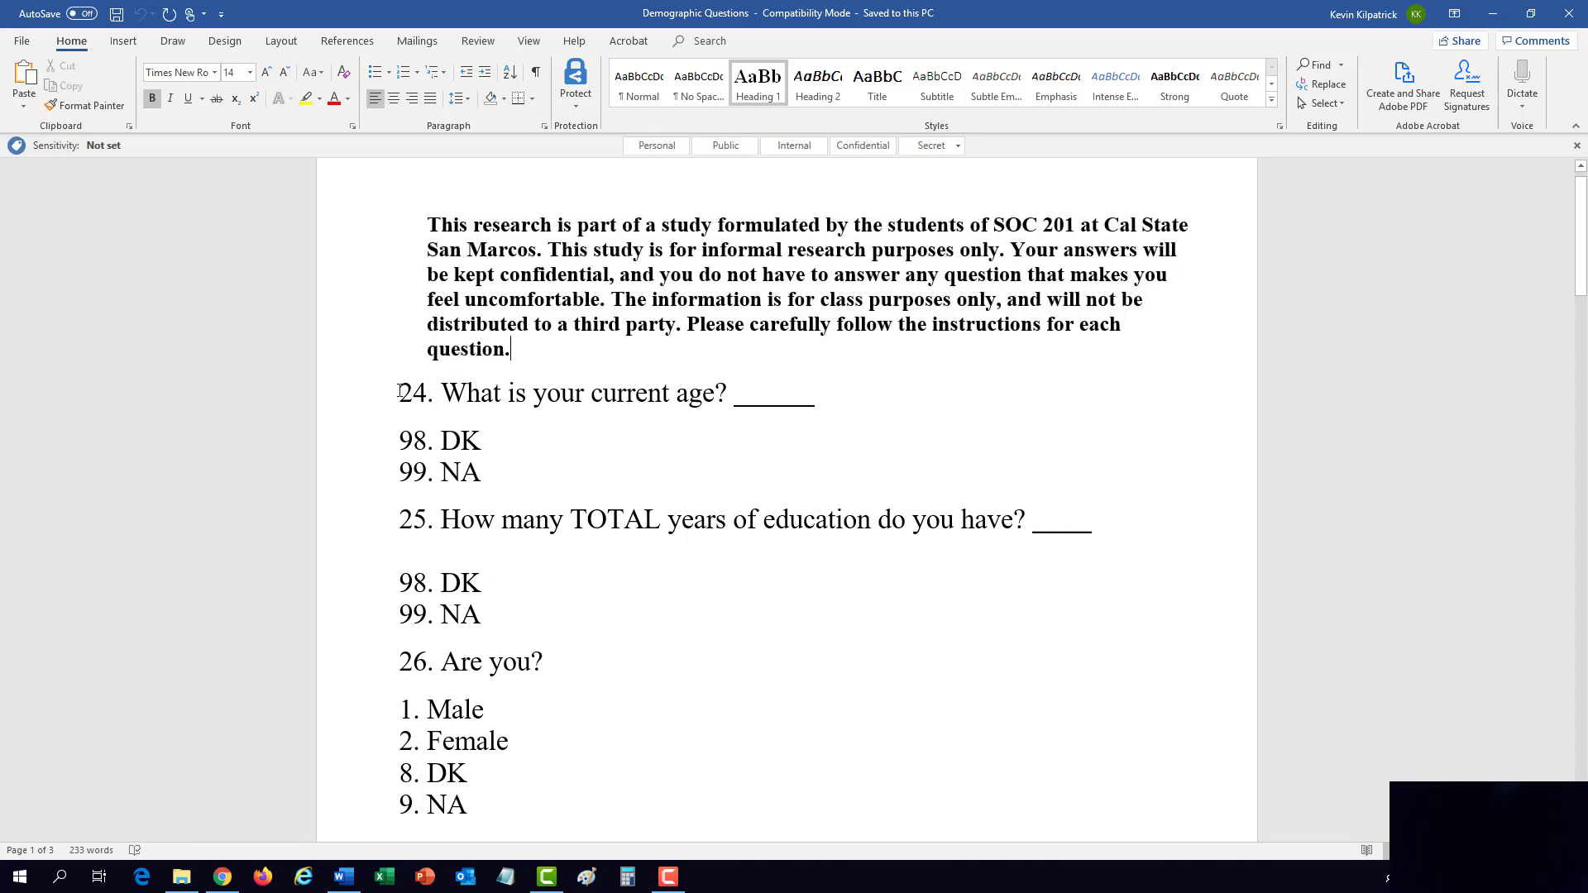
pyautogui.moveTo(400, 392); pyautogui.dragTo(874, 710)
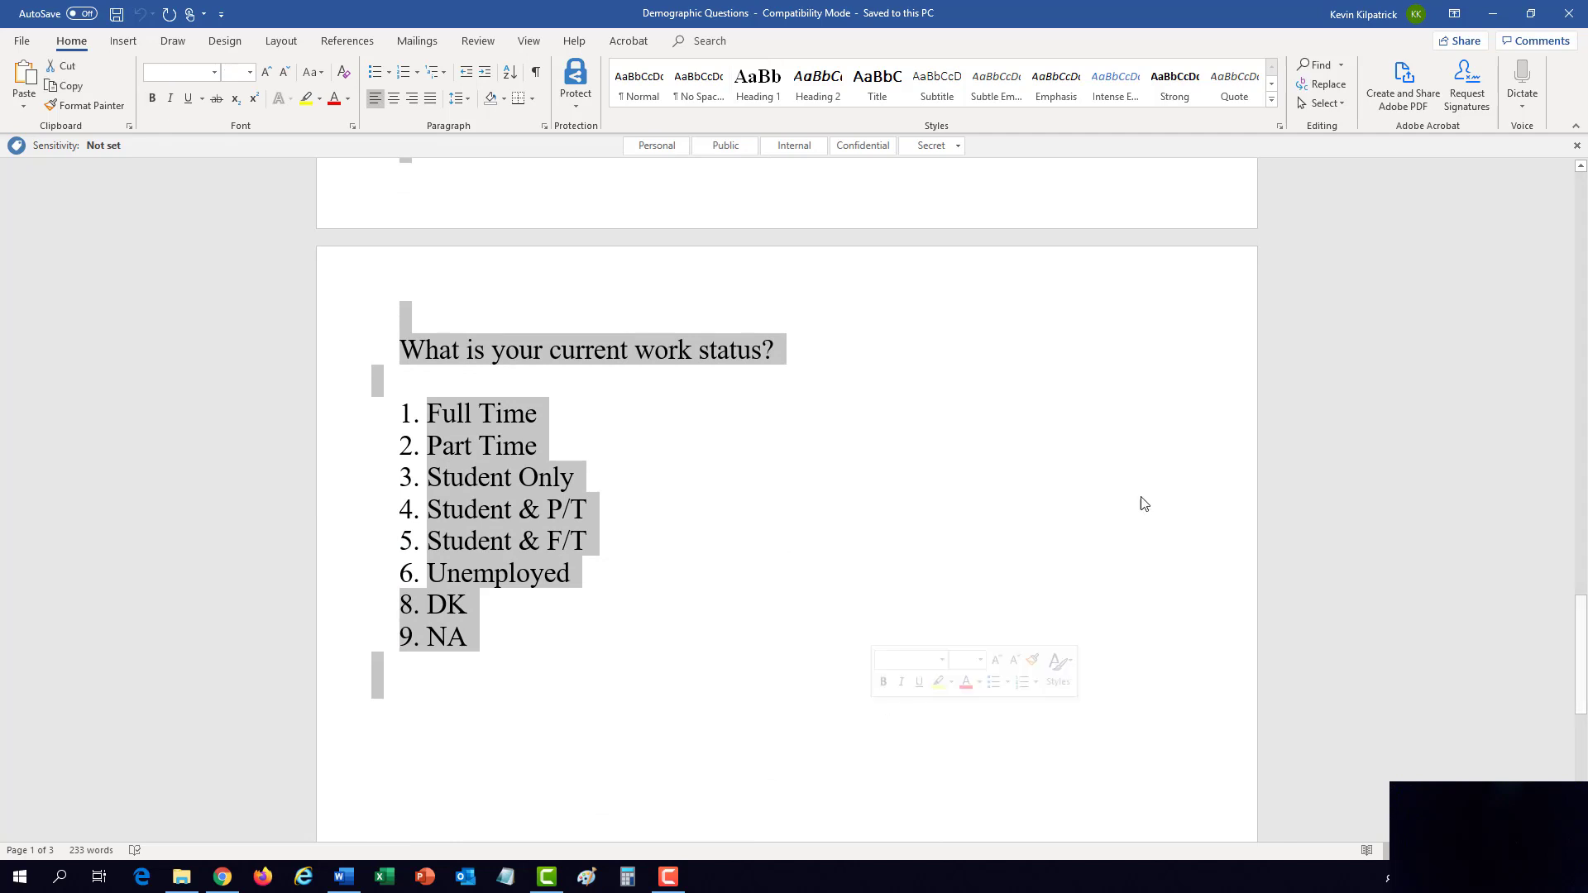
pyautogui.click(1582, 182)
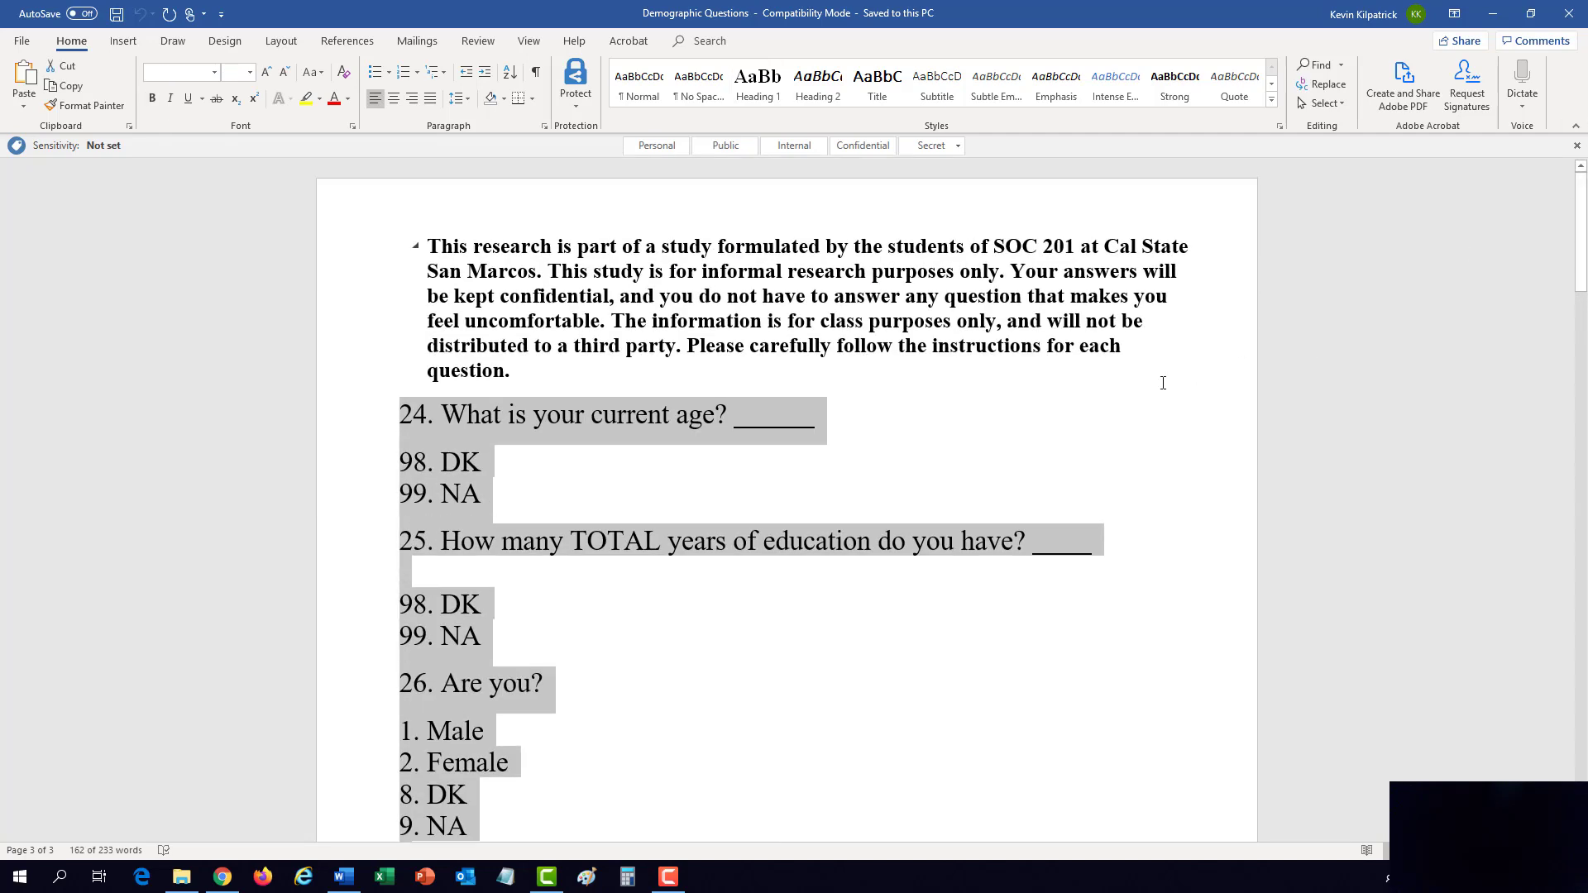
pyautogui.scroll(-1, 741, 612)
pyautogui.click(588, 620)
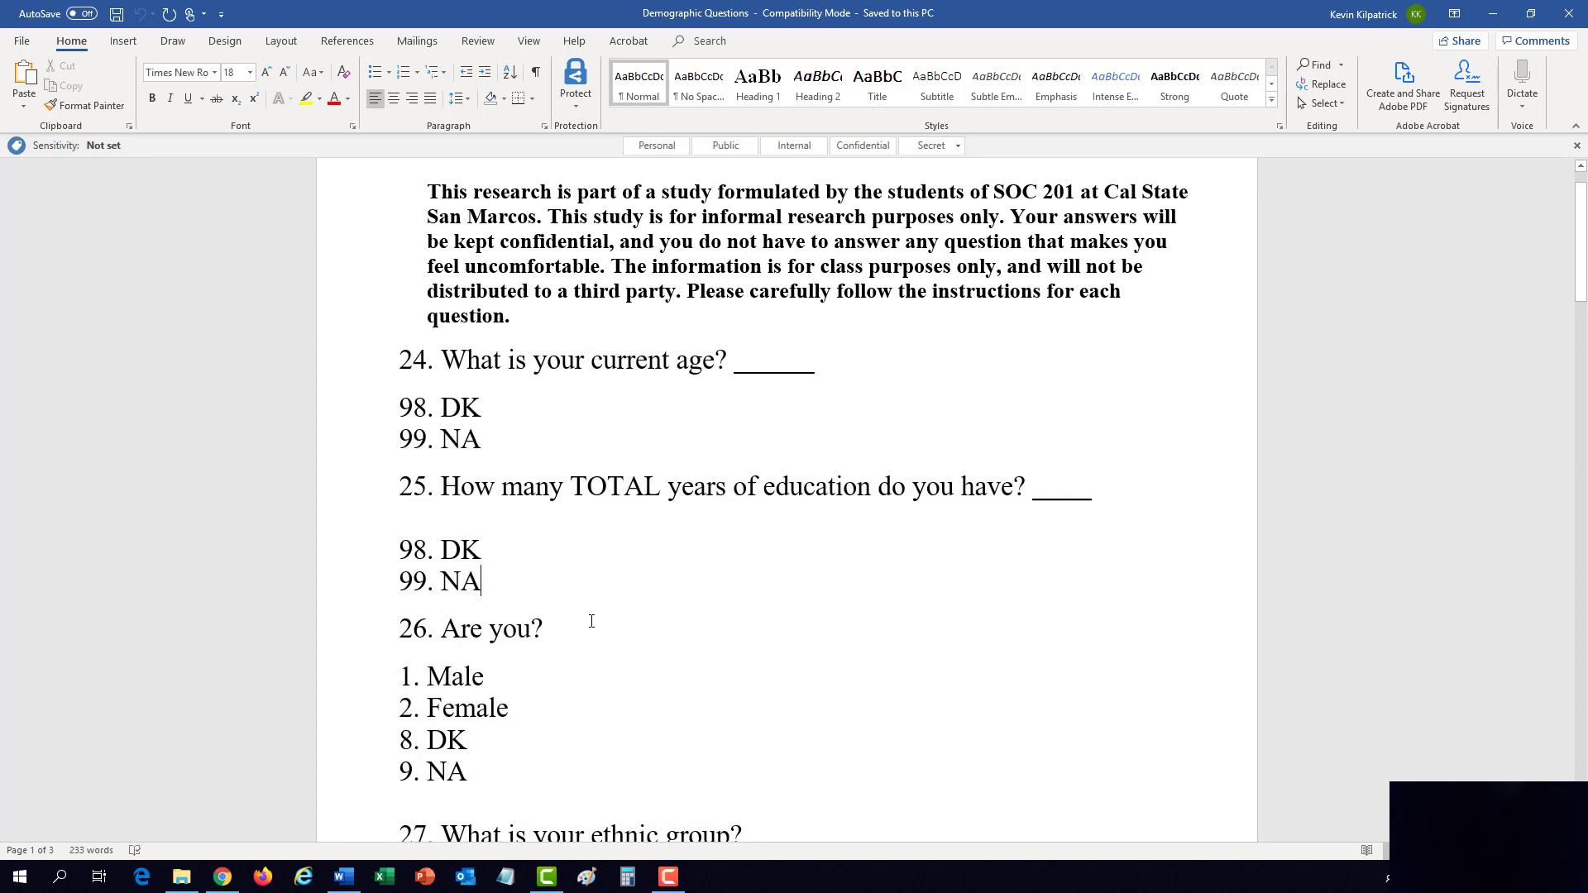
pyautogui.scroll(-5, 501, 507)
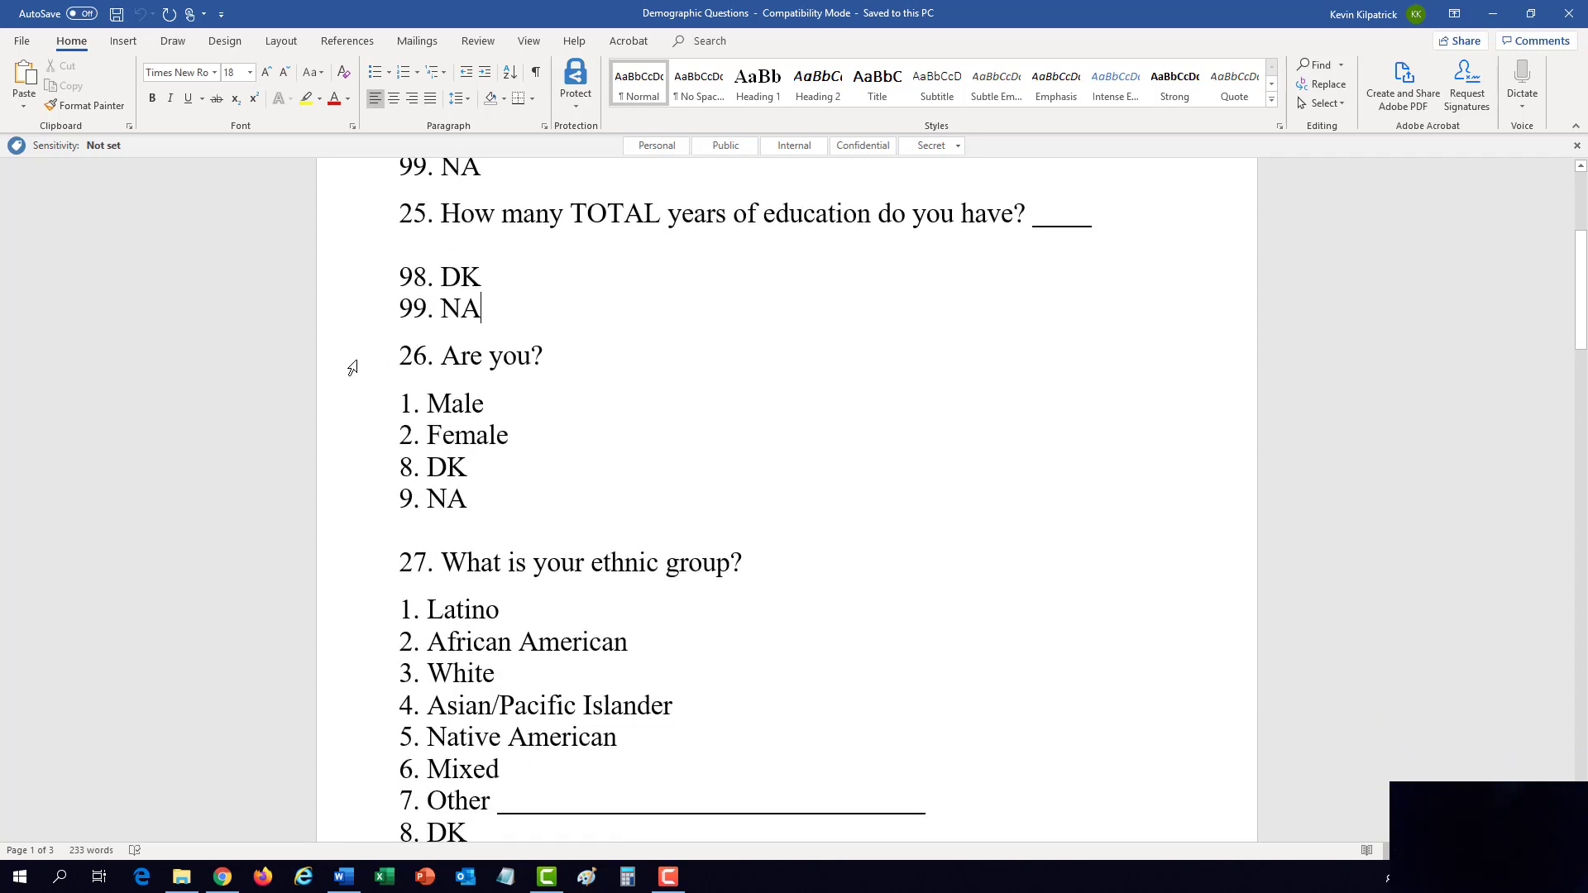
pyautogui.moveTo(352, 366); pyautogui.dragTo(354, 510)
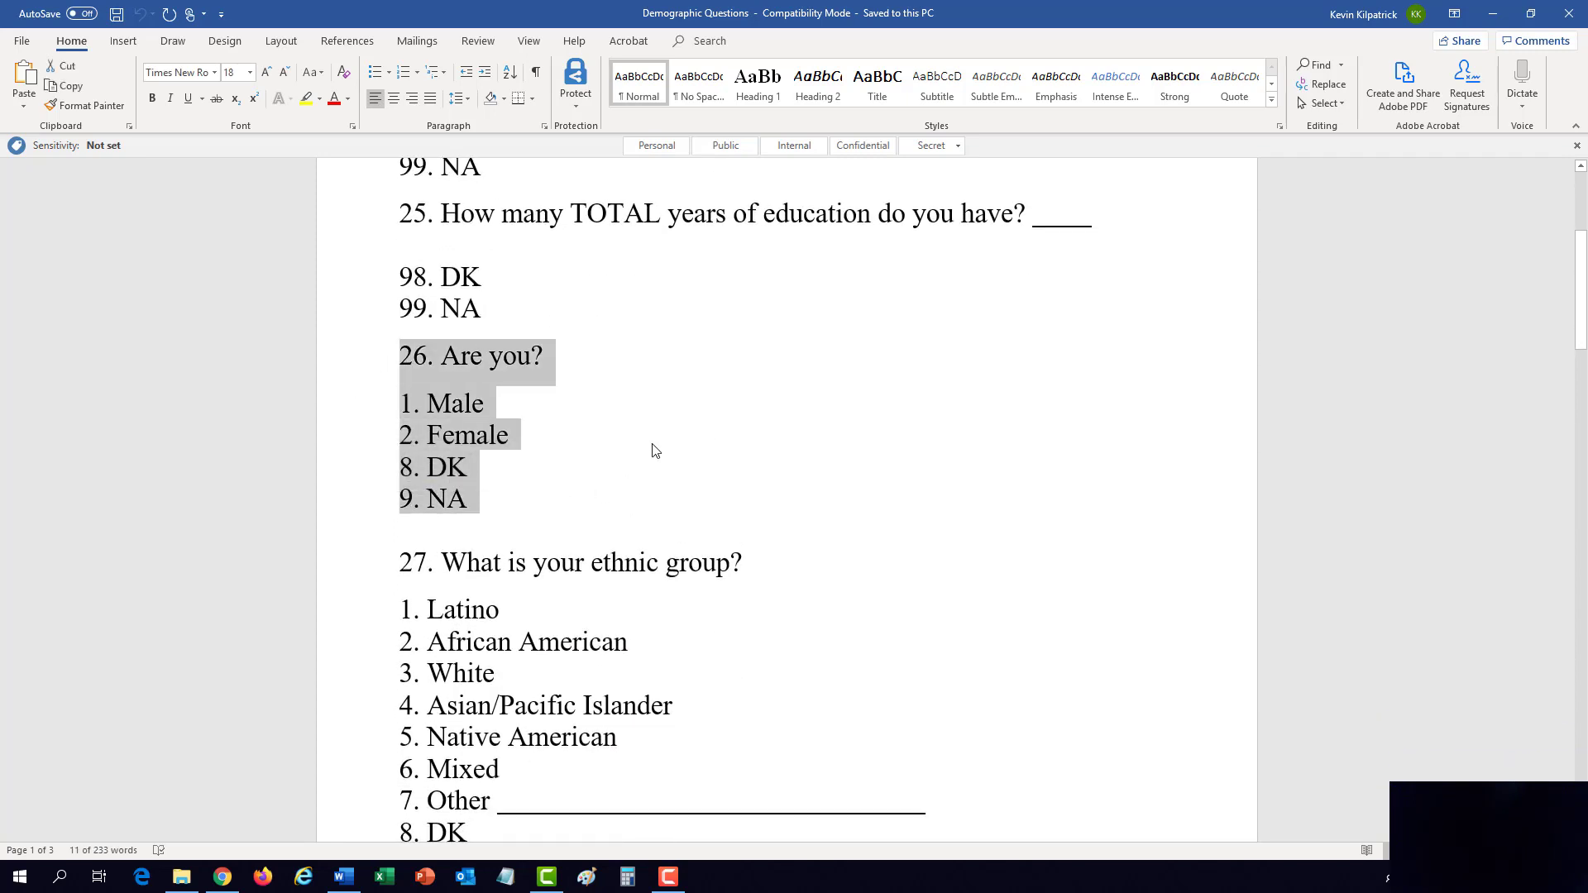
pyautogui.click(524, 435)
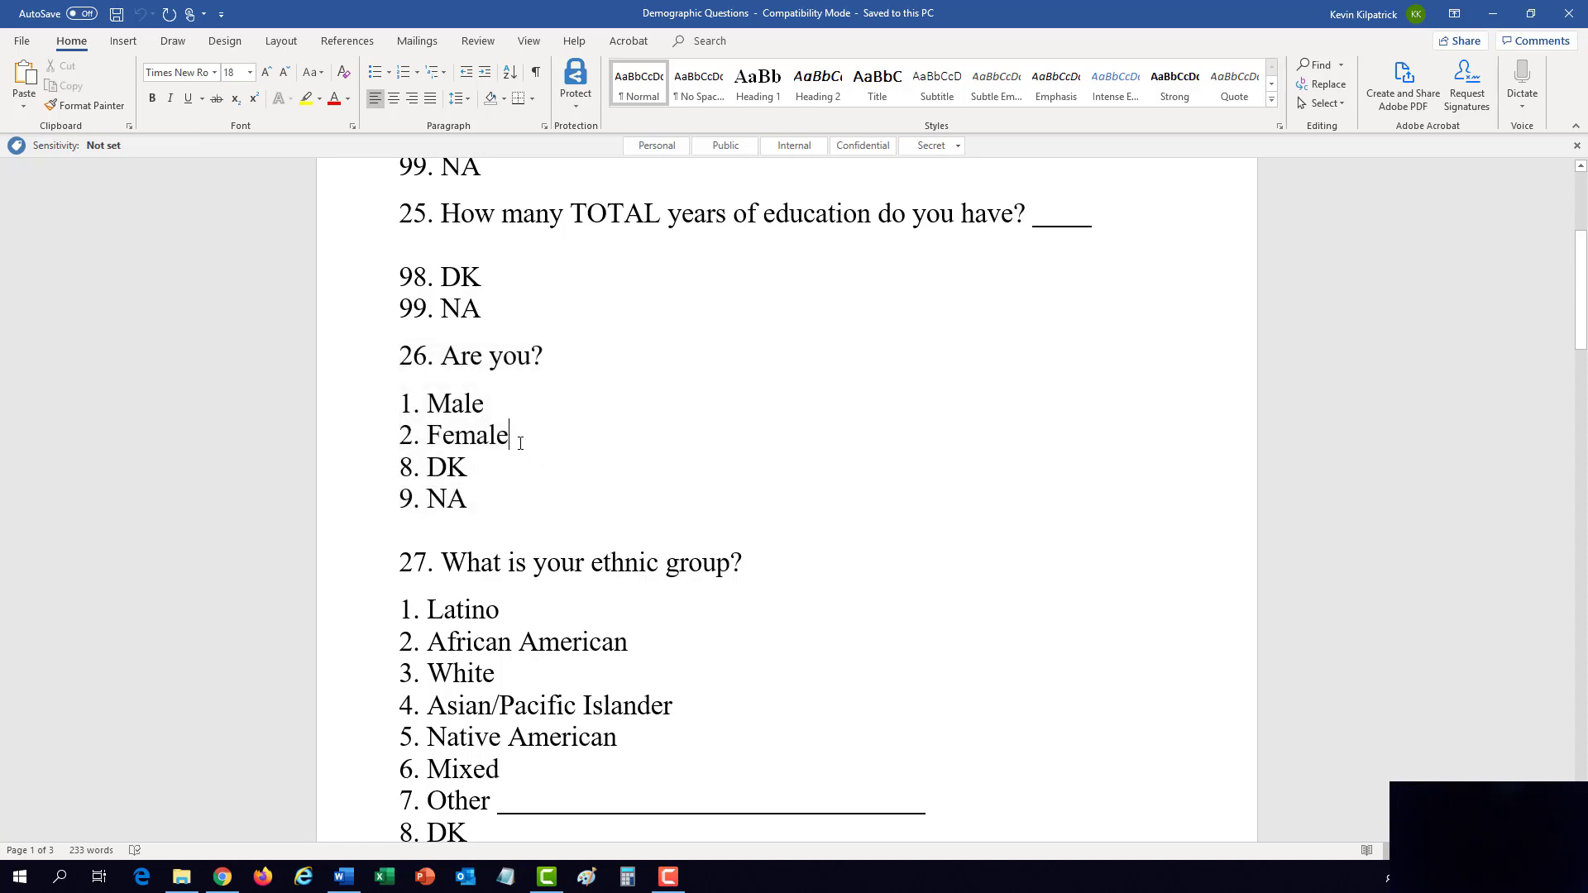
pyautogui.moveTo(457, 418); pyautogui.dragTo(475, 467)
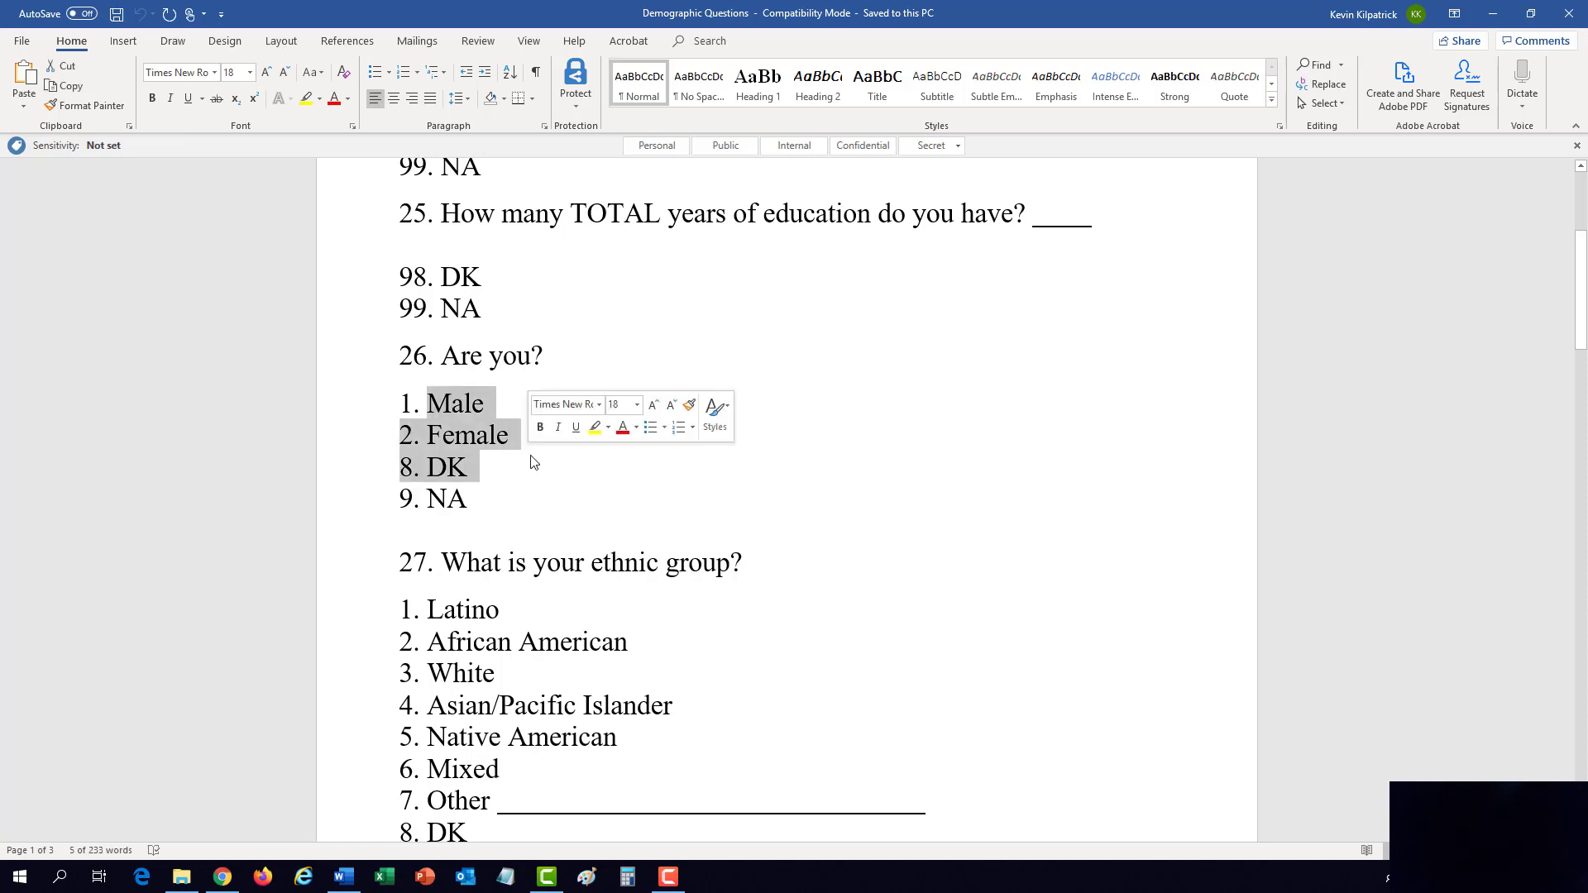
pyautogui.click(489, 447)
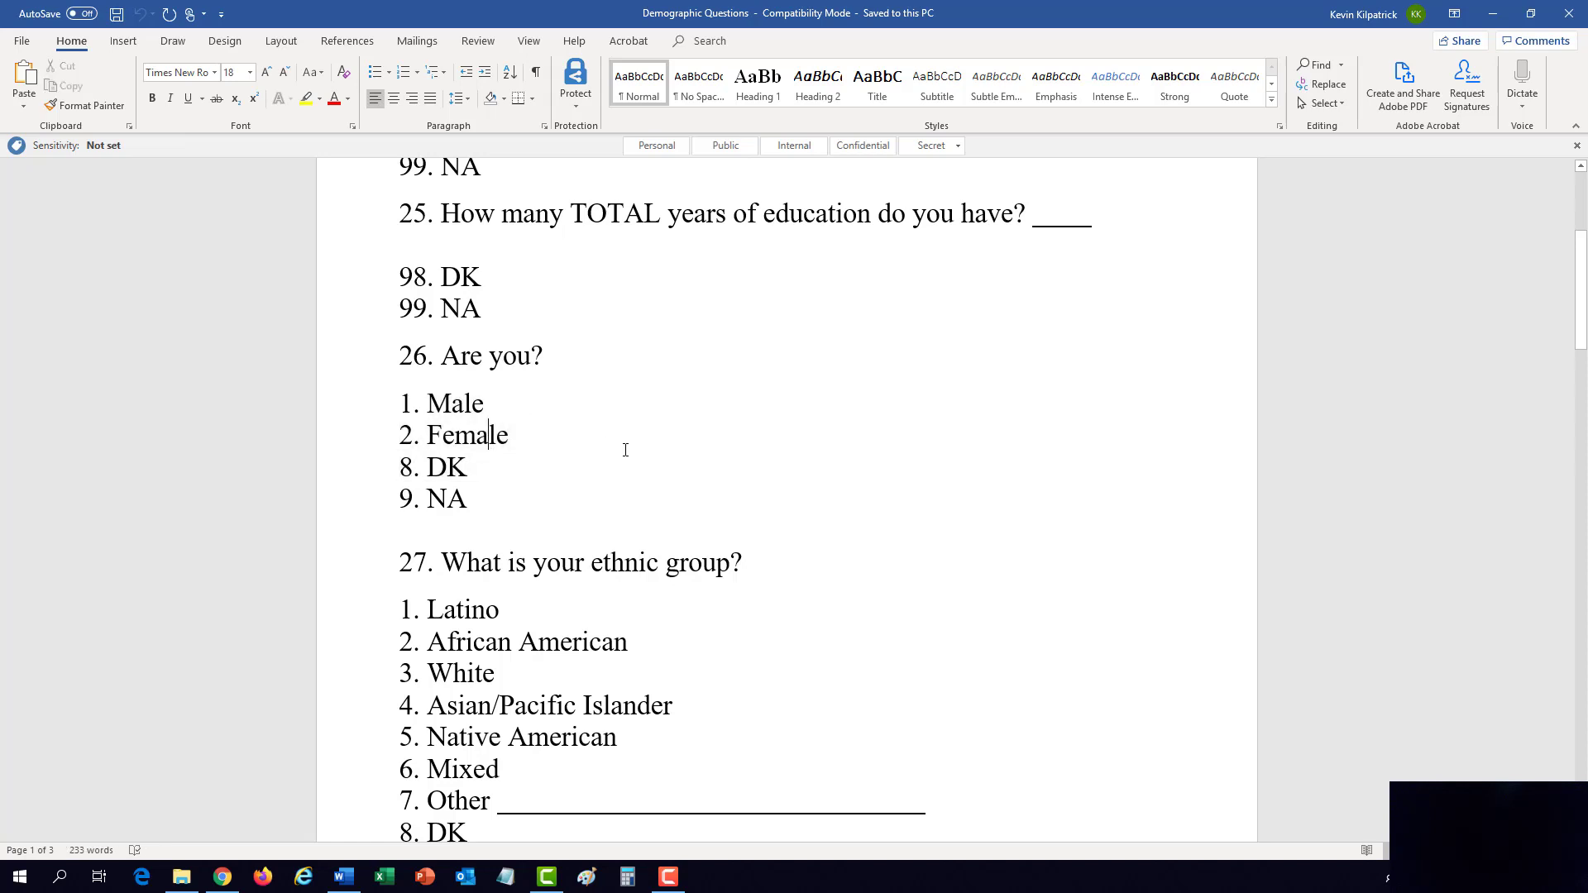
pyautogui.scroll(5, 633, 439)
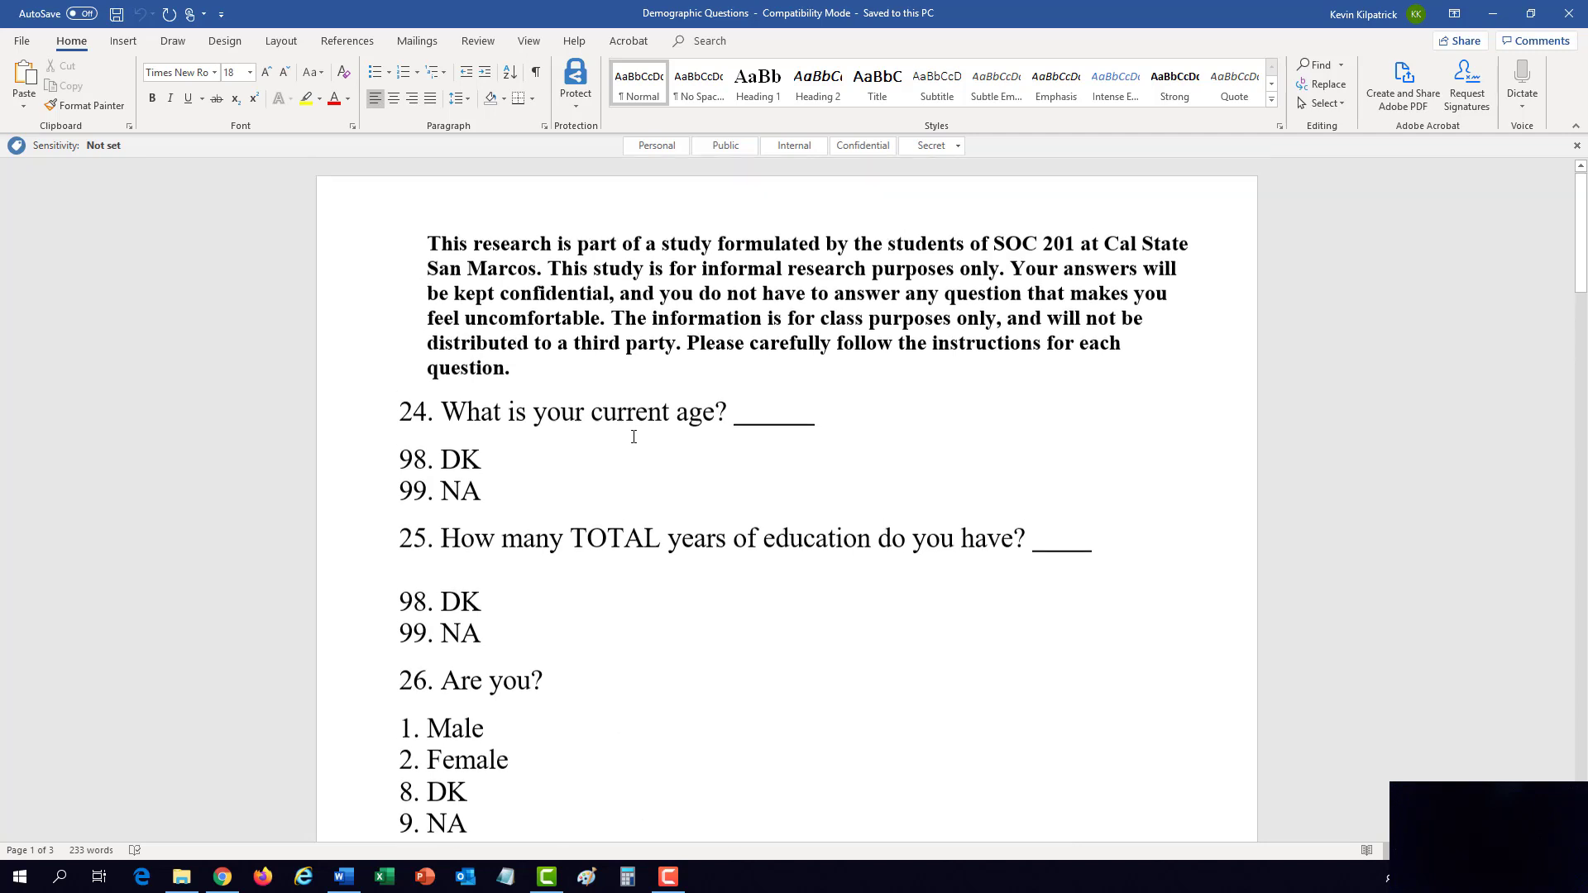
pyautogui.moveTo(519, 277); pyautogui.dragTo(604, 324)
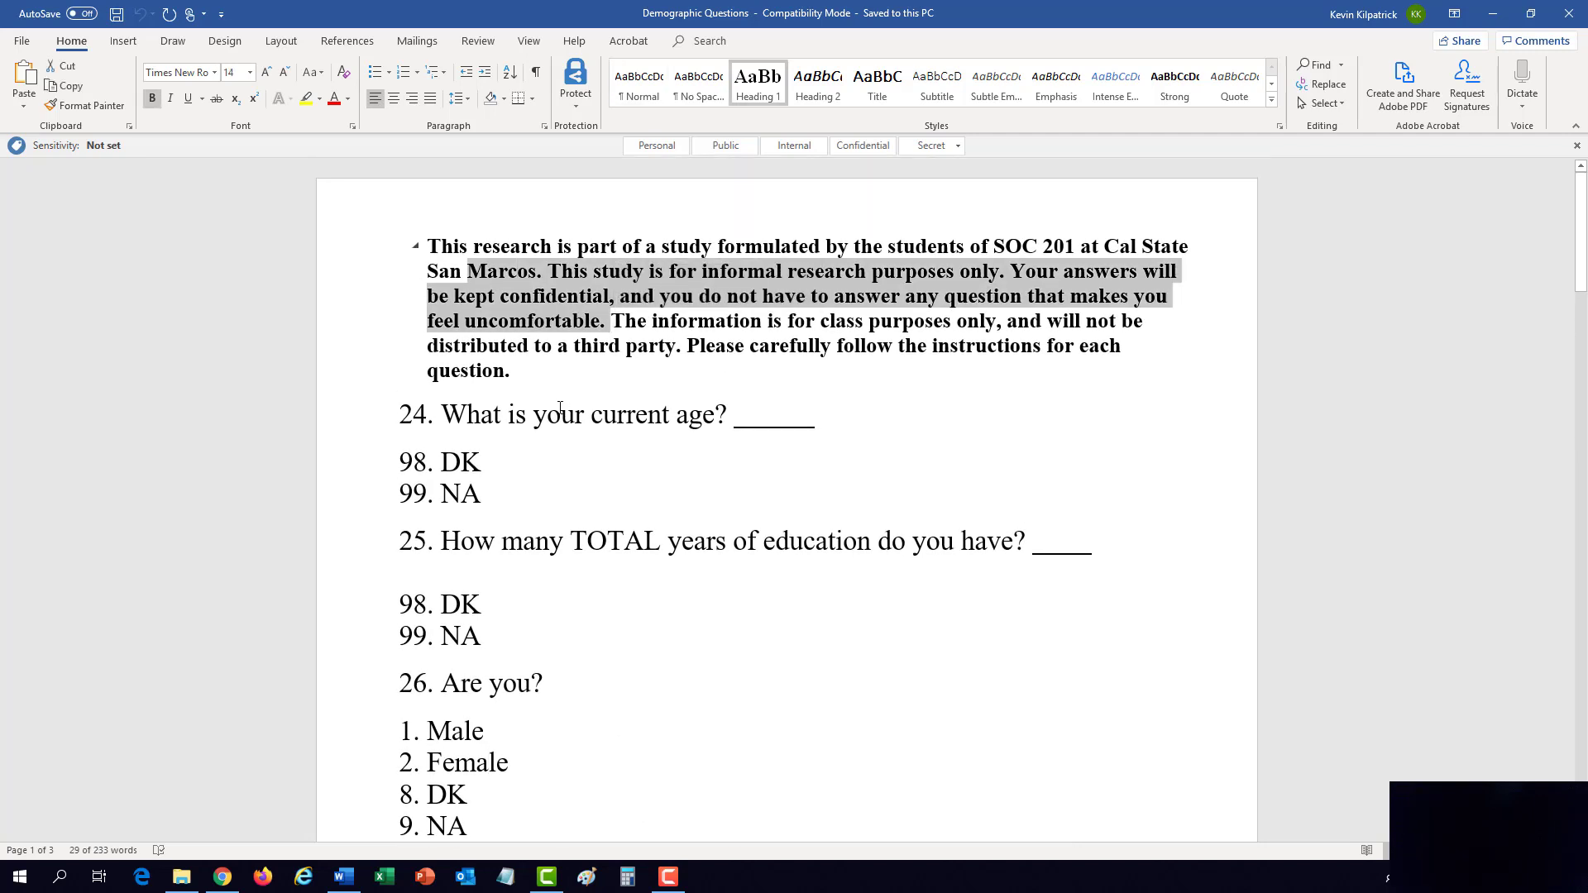
pyautogui.moveTo(557, 389); pyautogui.dragTo(670, 672)
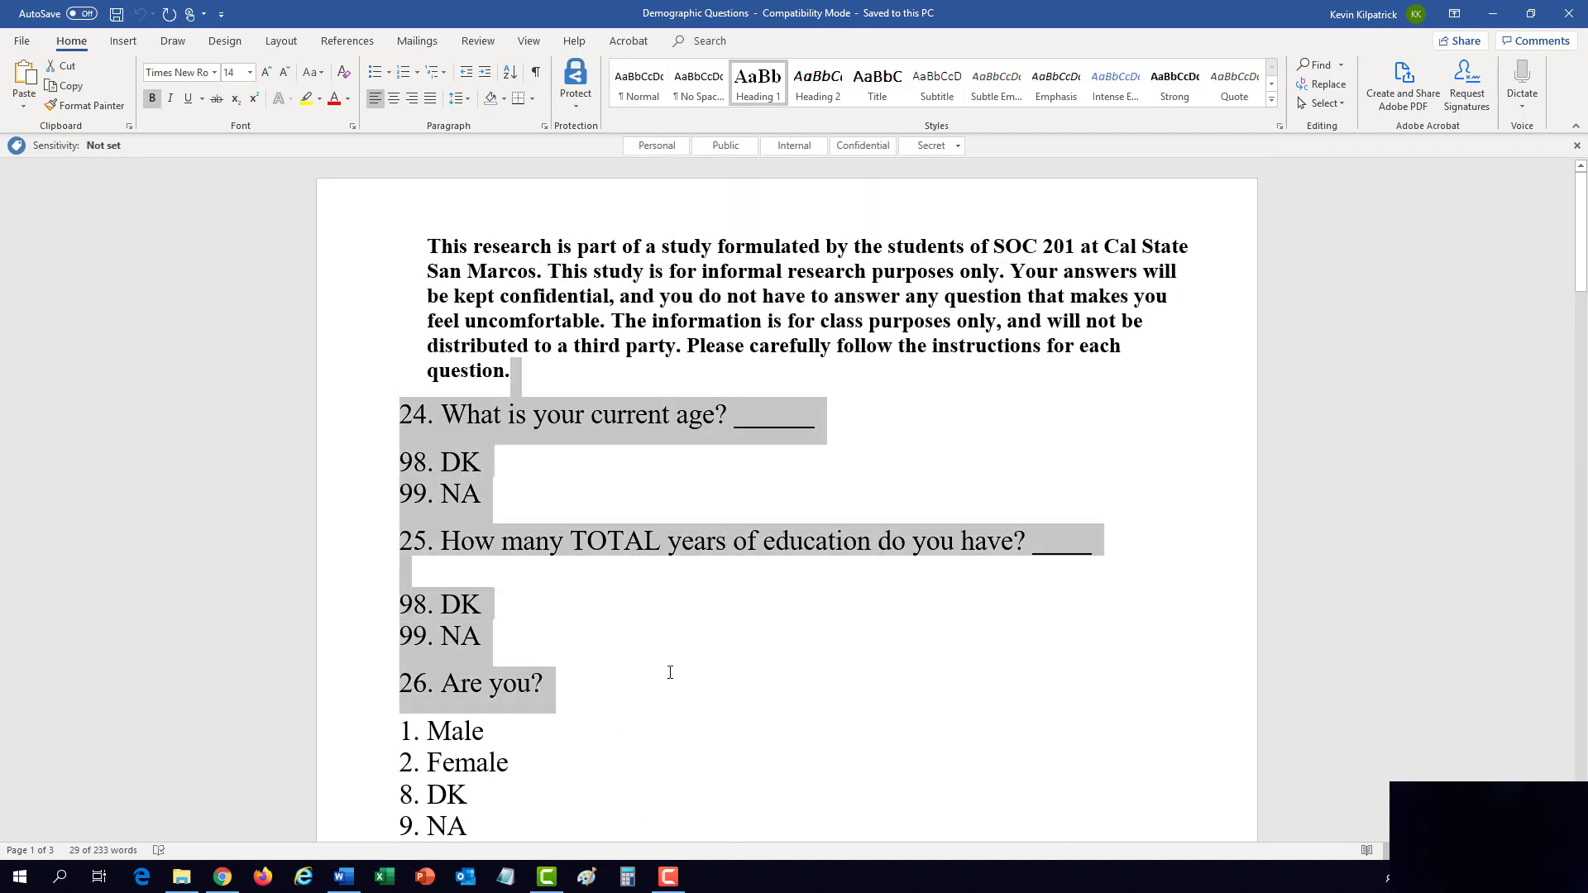
pyautogui.click(820, 326)
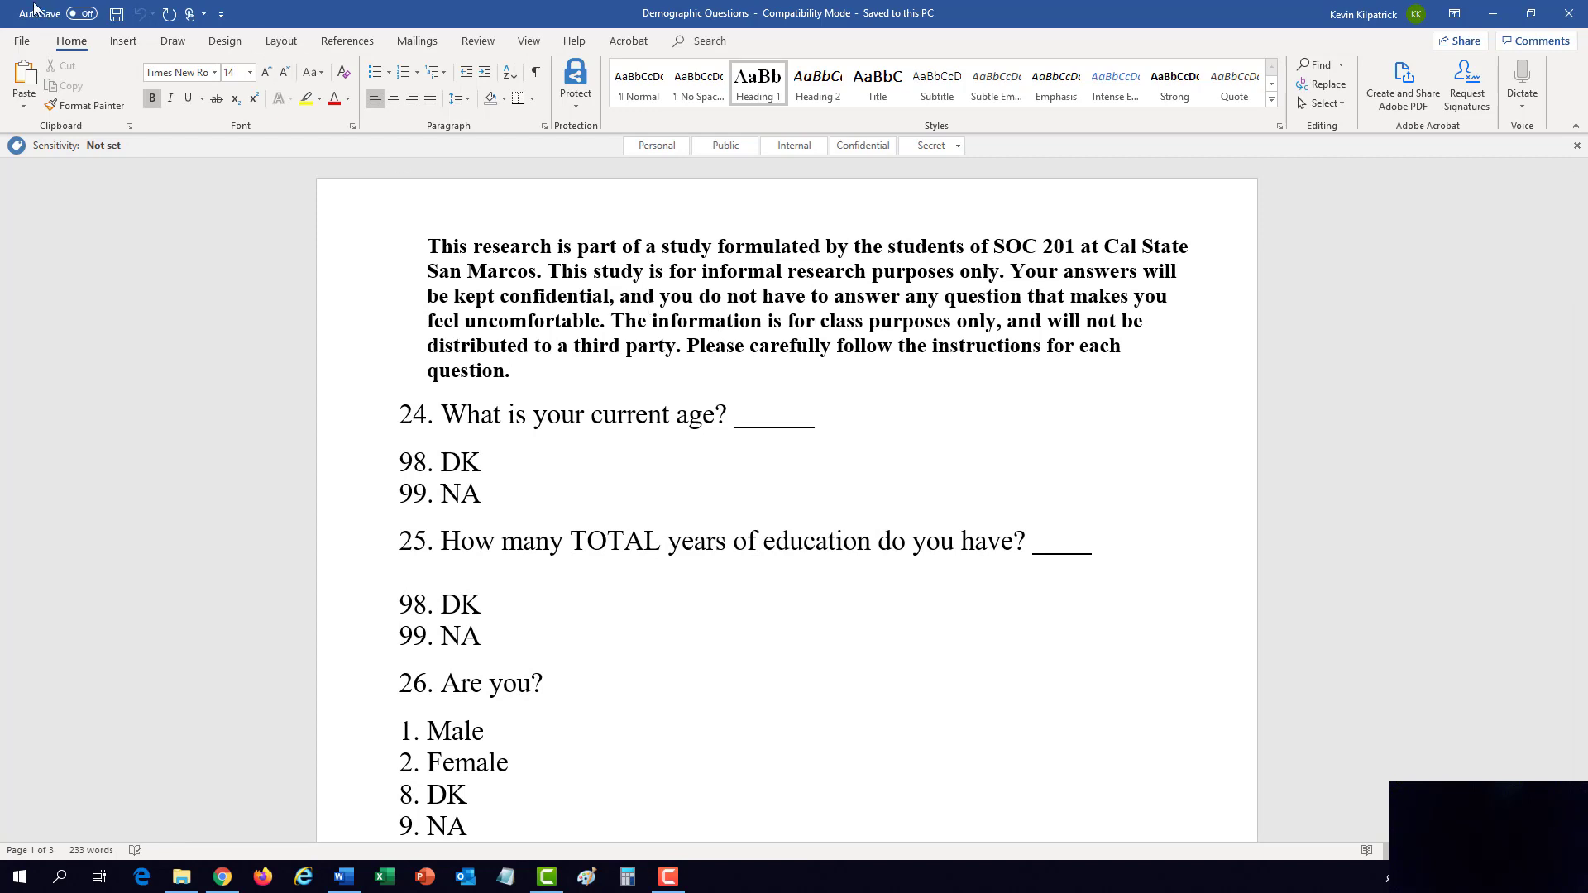
# Step: Save a copy of the document to the Desktop as "Personal Questionnaire" followed by the author's last name
pyautogui.click(20, 43)
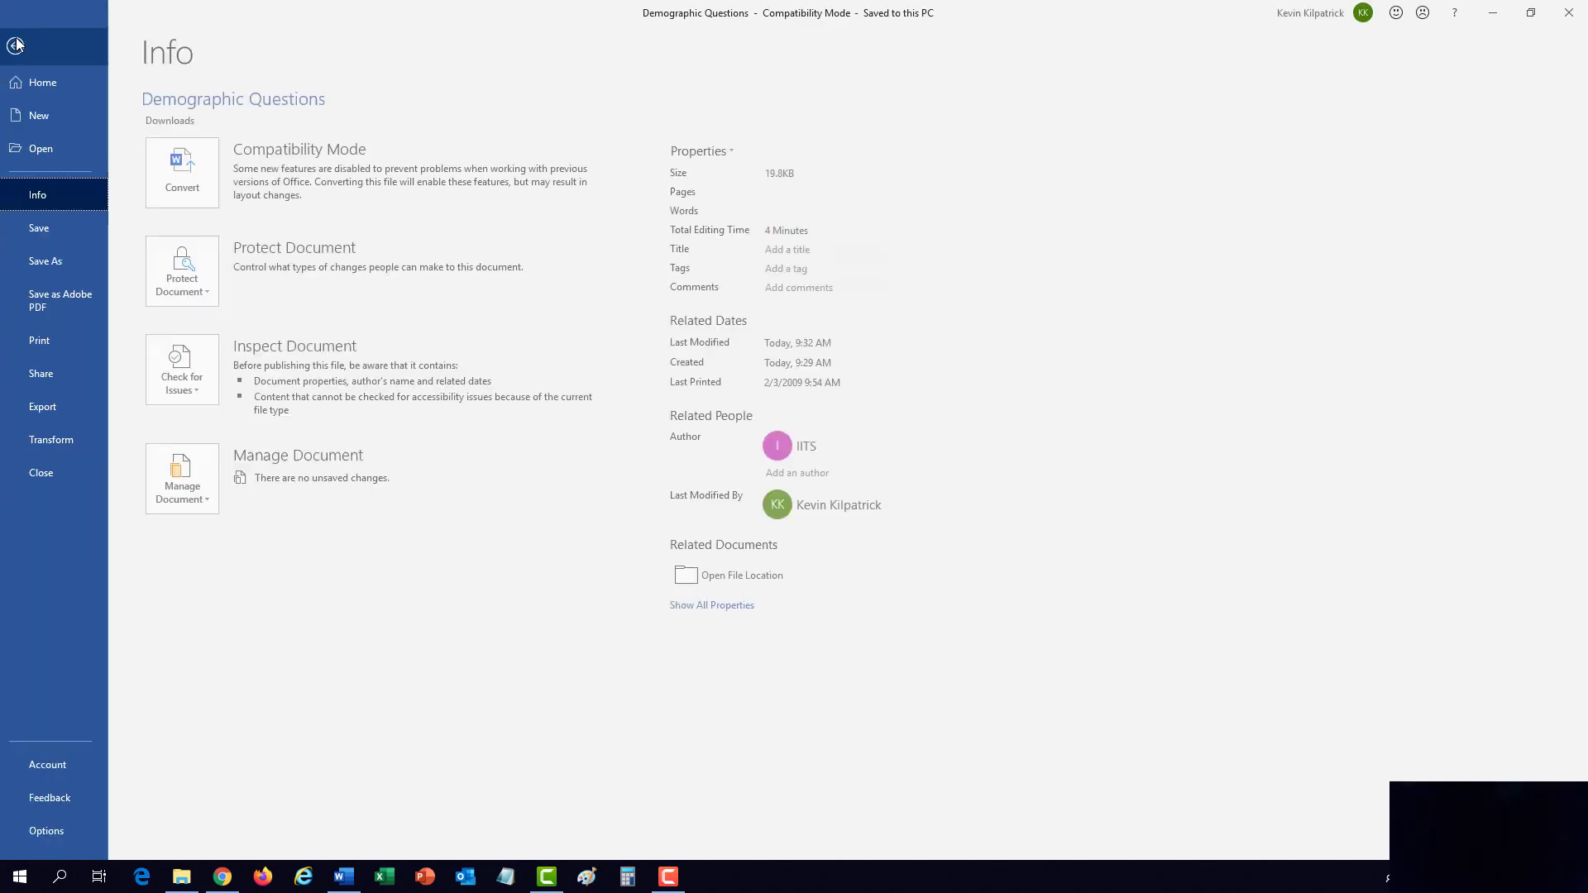
pyautogui.click(47, 262)
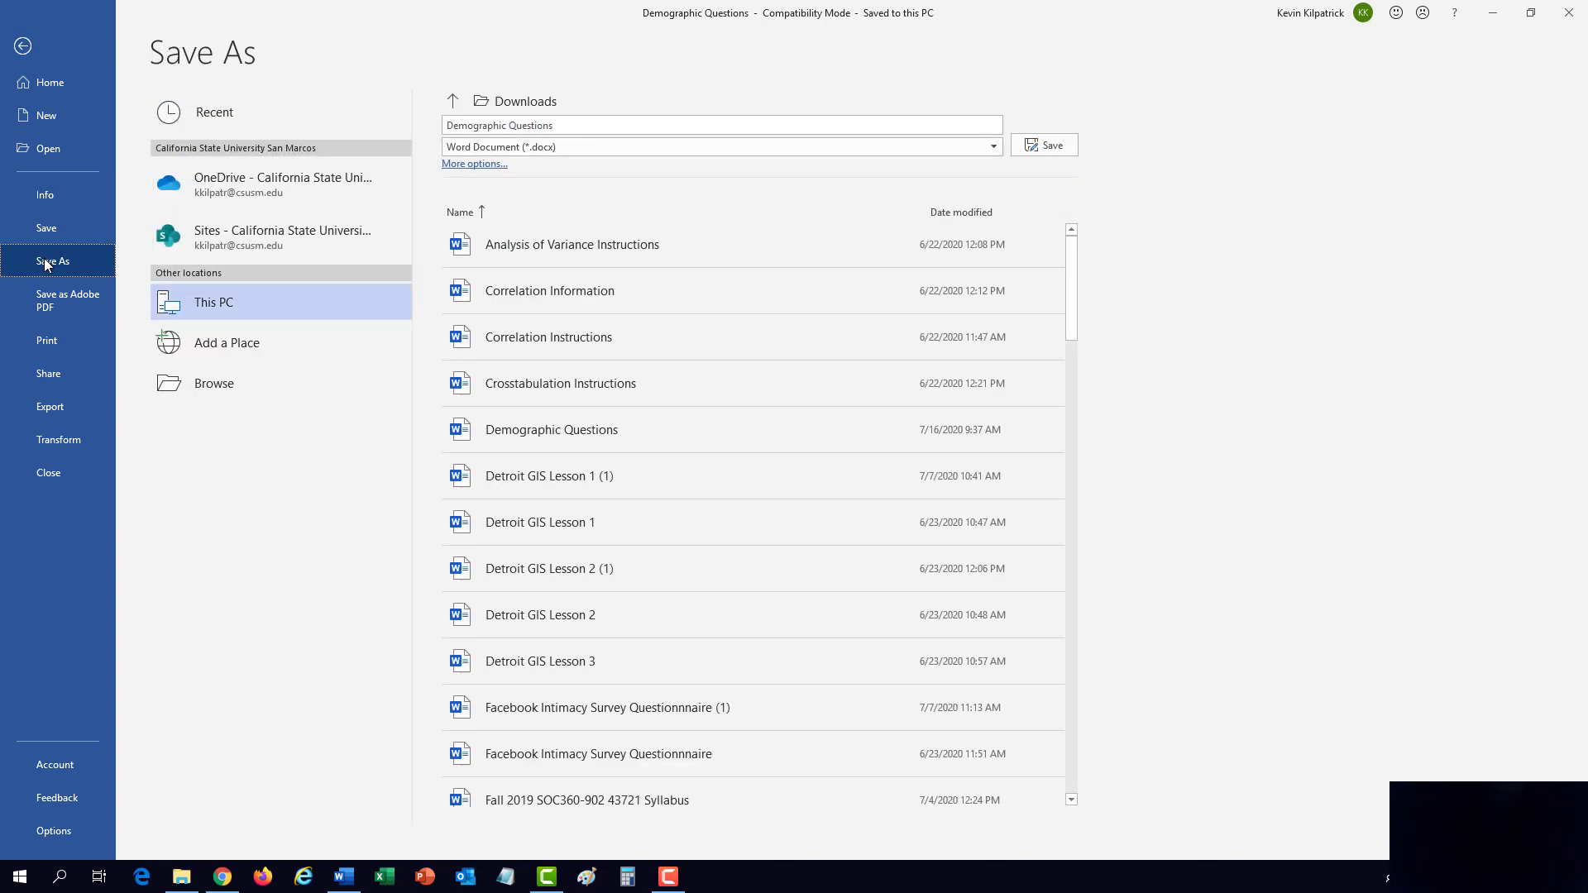
pyautogui.click(223, 387)
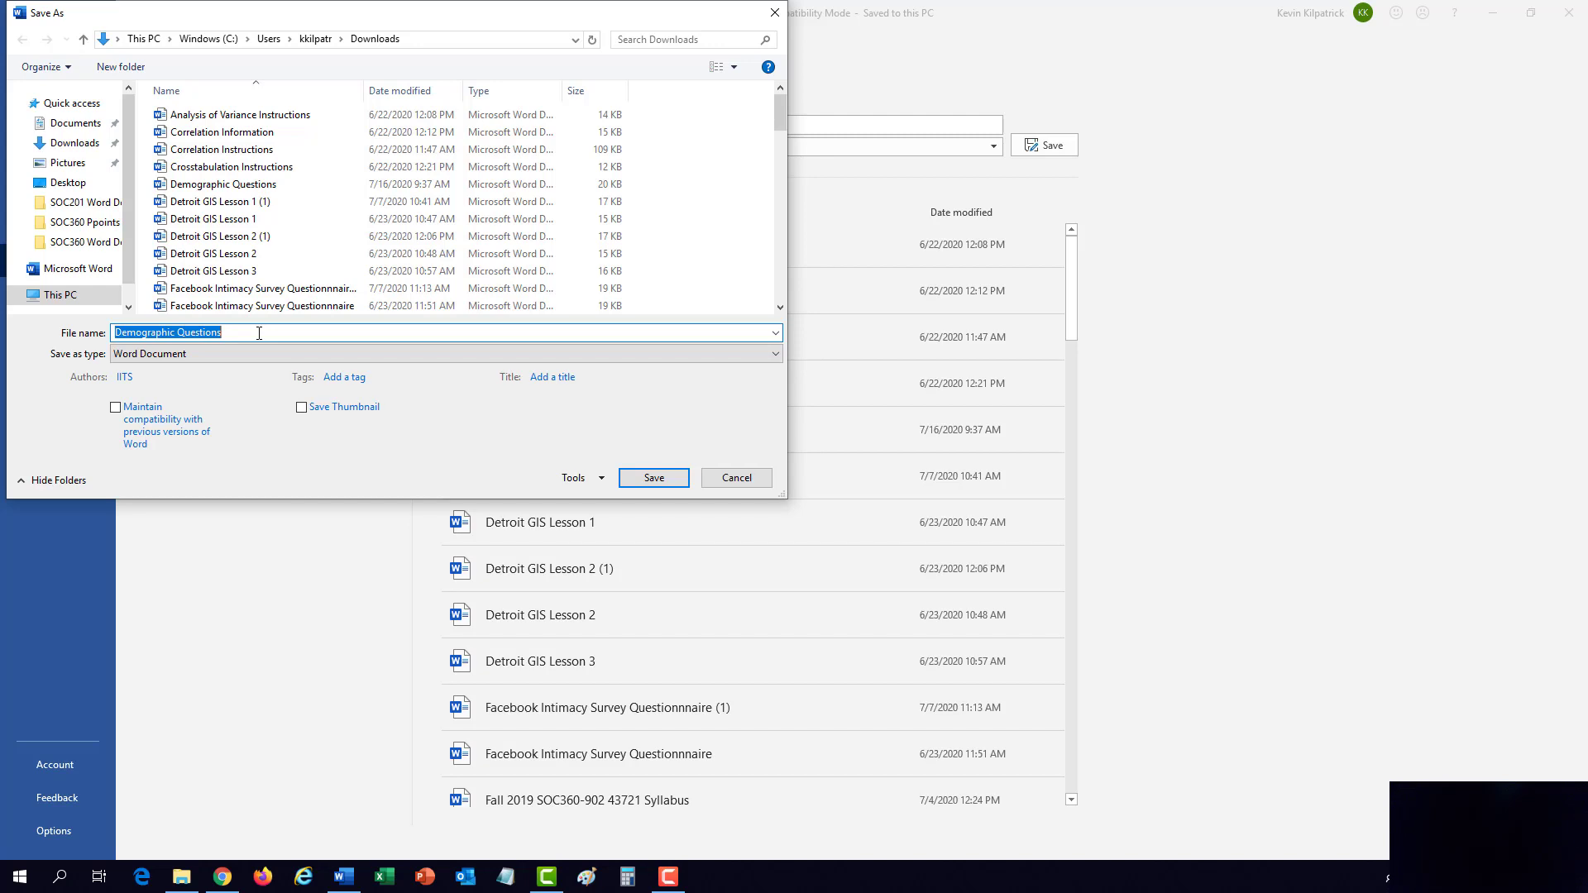
pyautogui.write('Per')
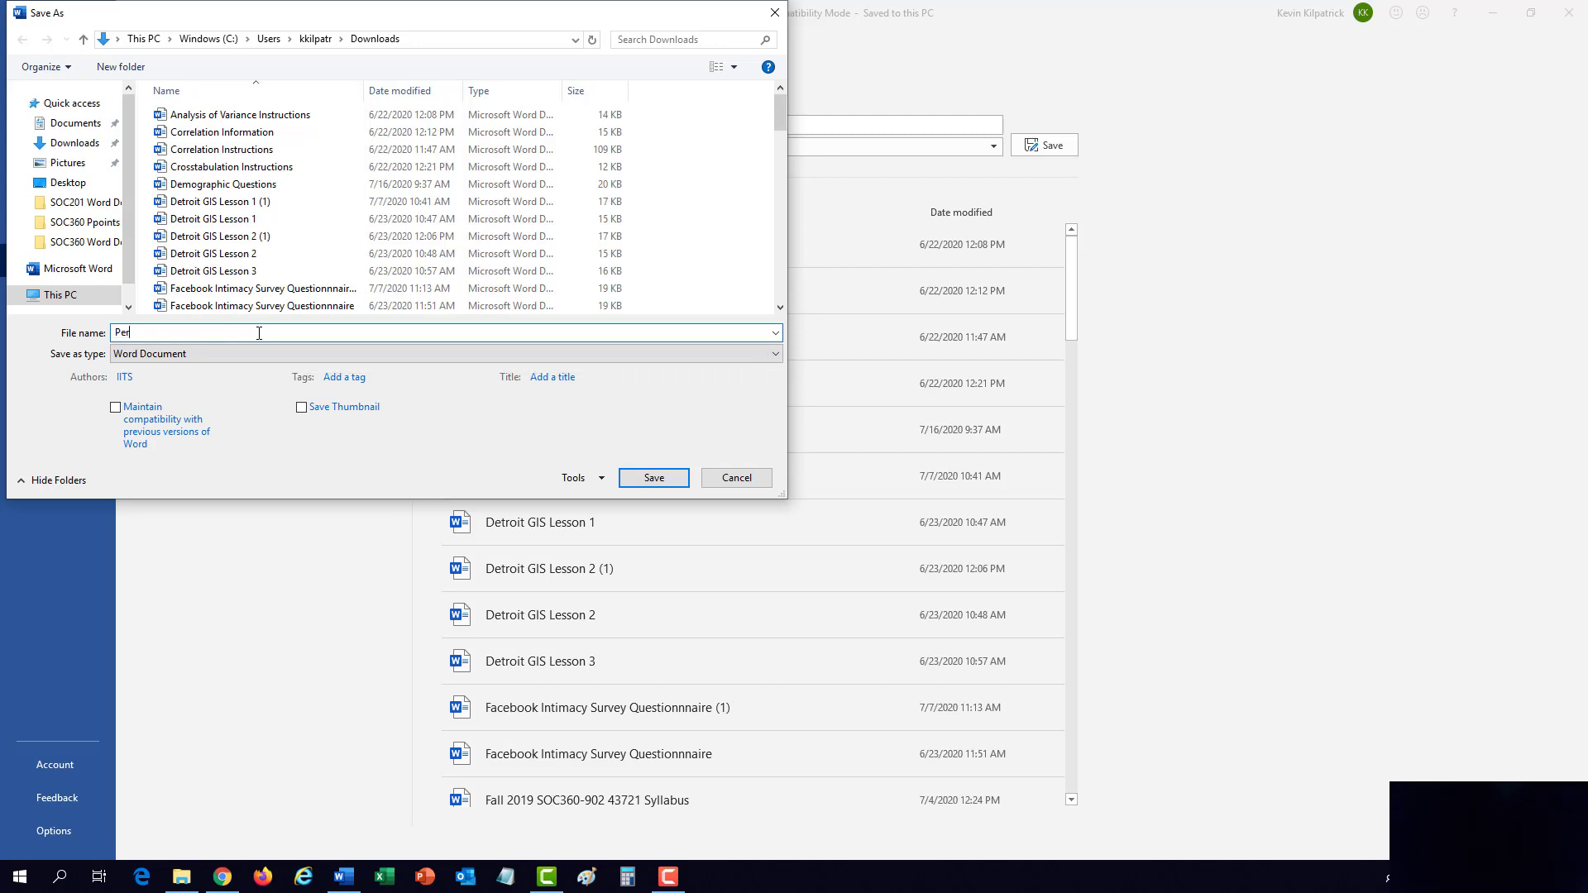
pyautogui.write('sonal Questionnaire Kilpatrick')
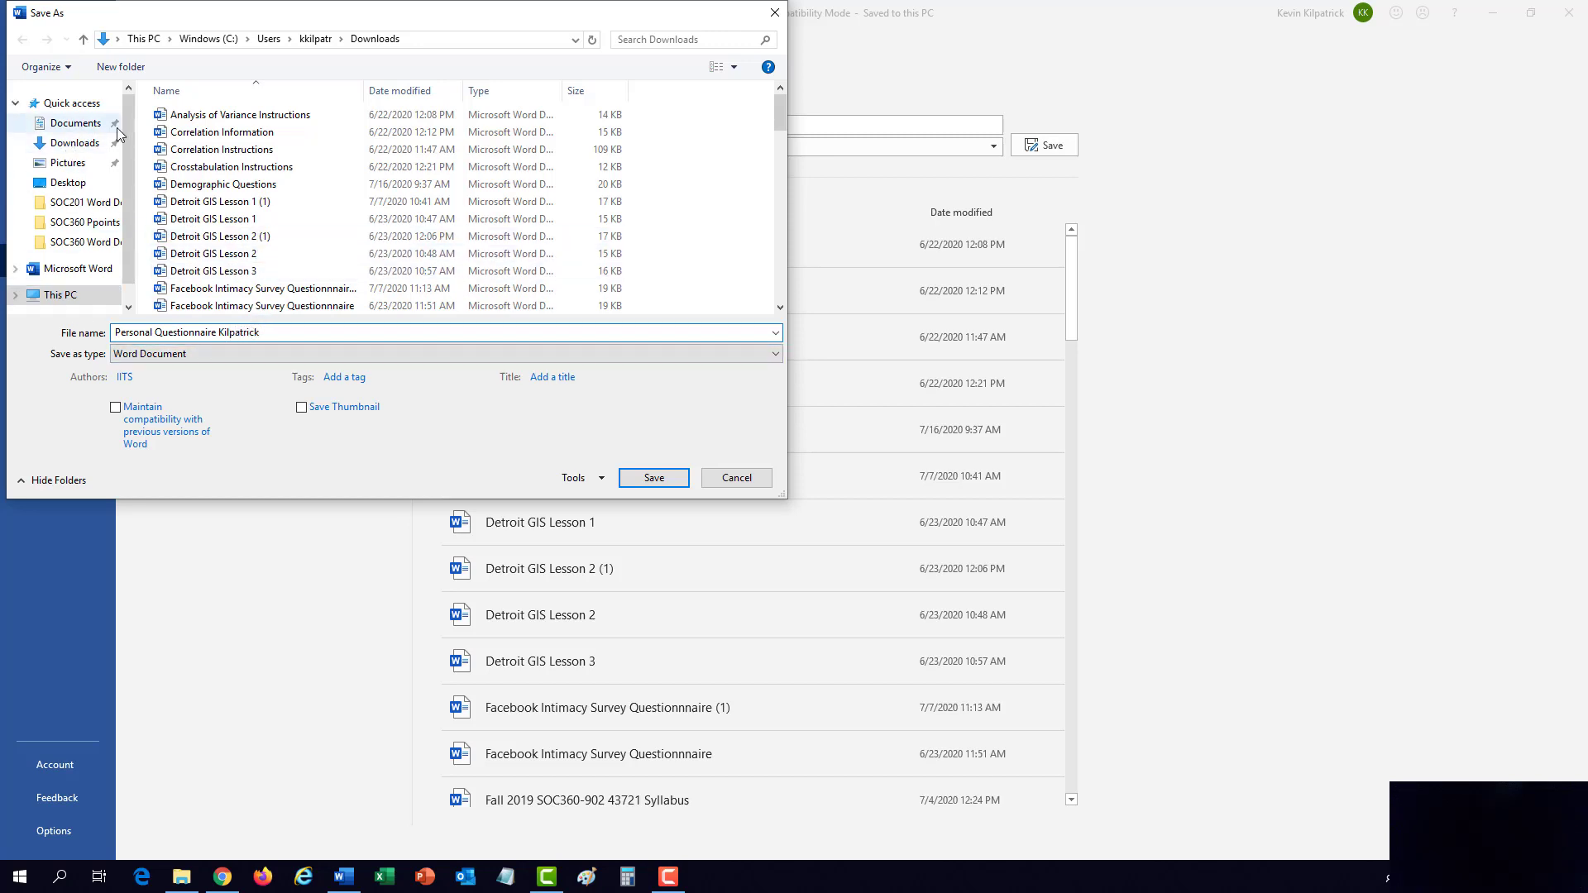
pyautogui.click(58, 294)
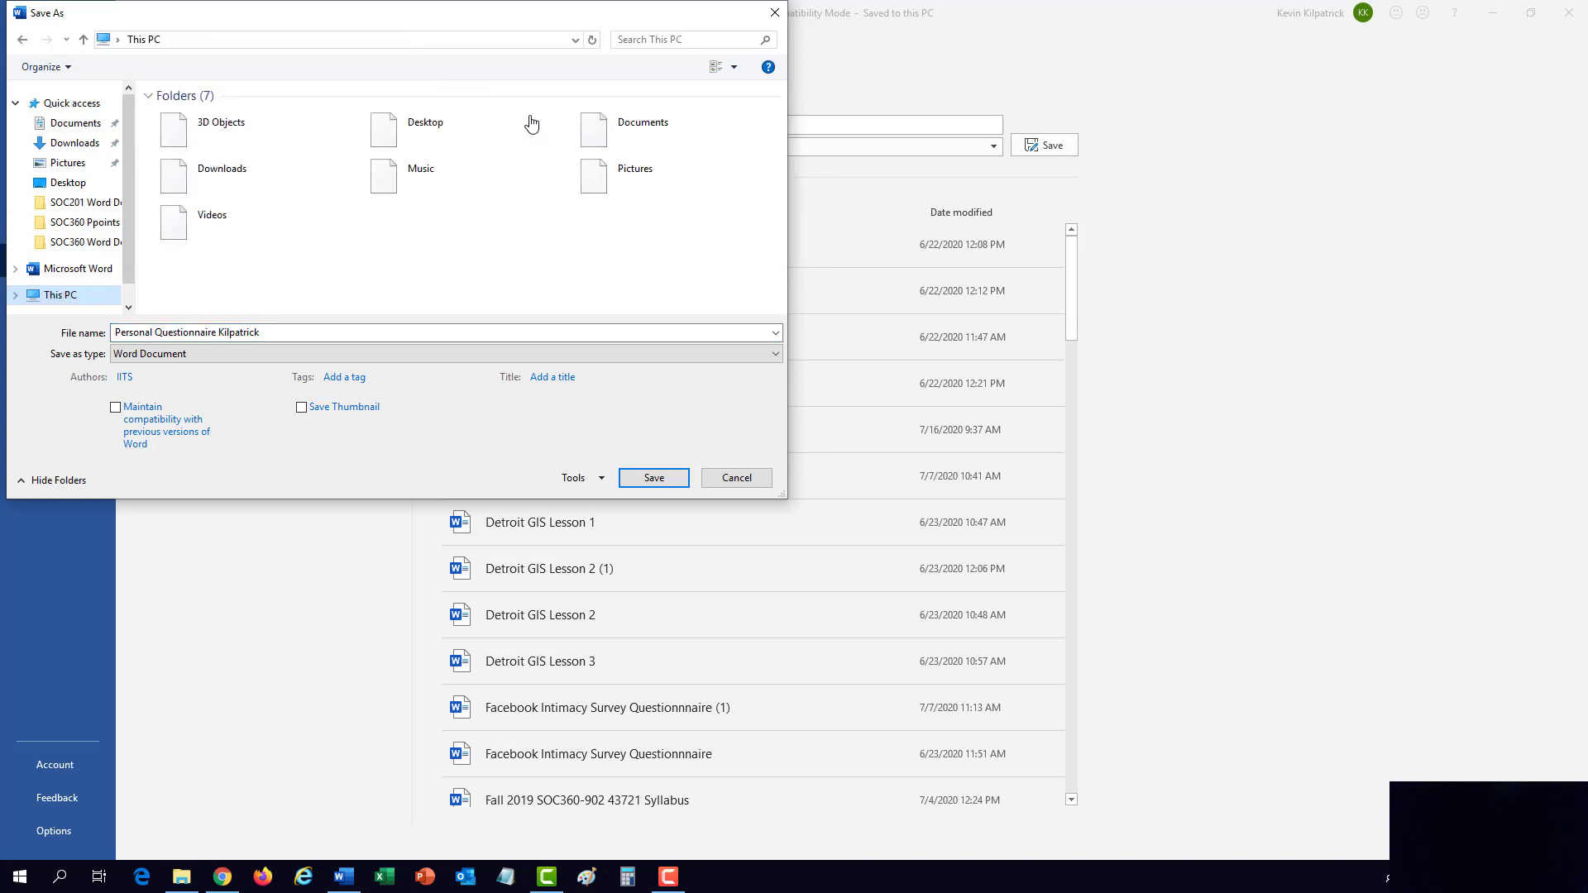
pyautogui.doubleClick(436, 146)
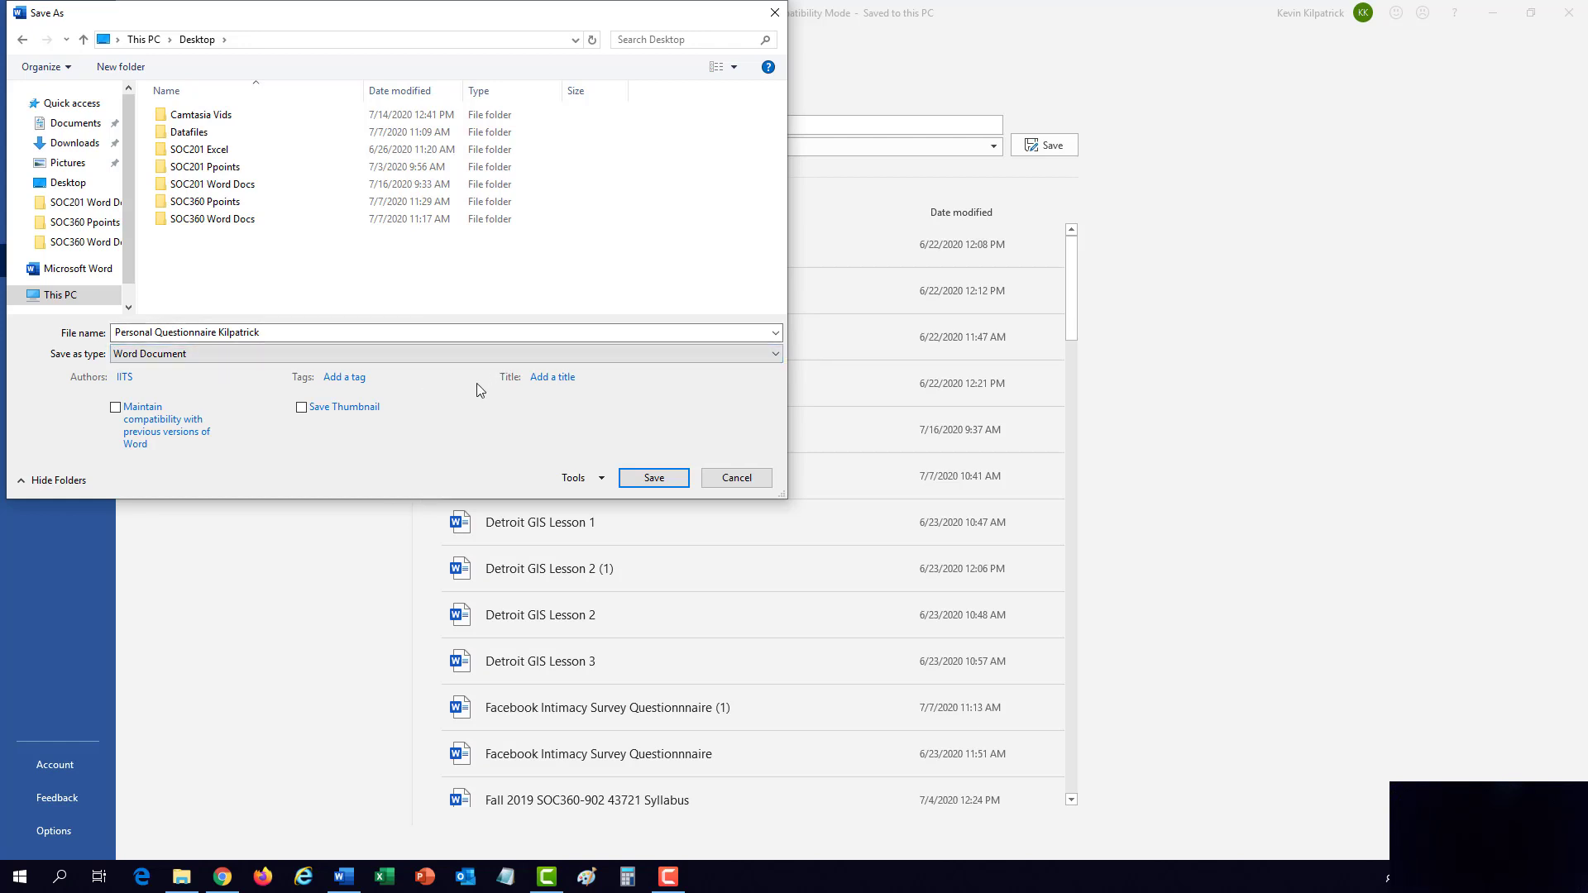
pyautogui.click(657, 479)
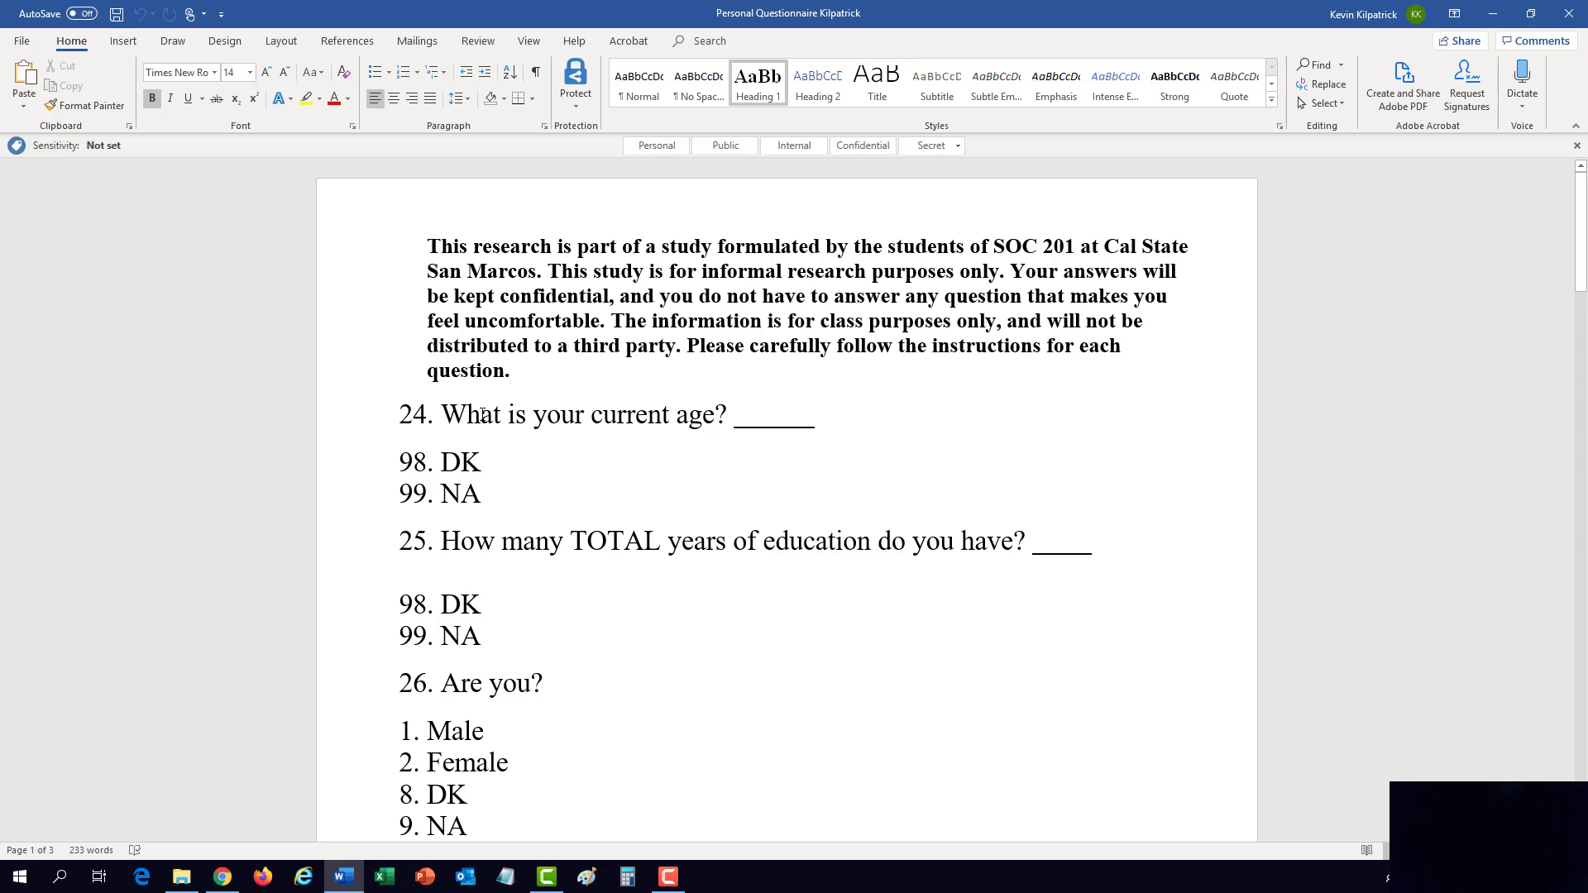
# Step: Insert blank lines between the bold introductory paragraph and question 24
pyautogui.press('Return')
pyautogui.press('Return')
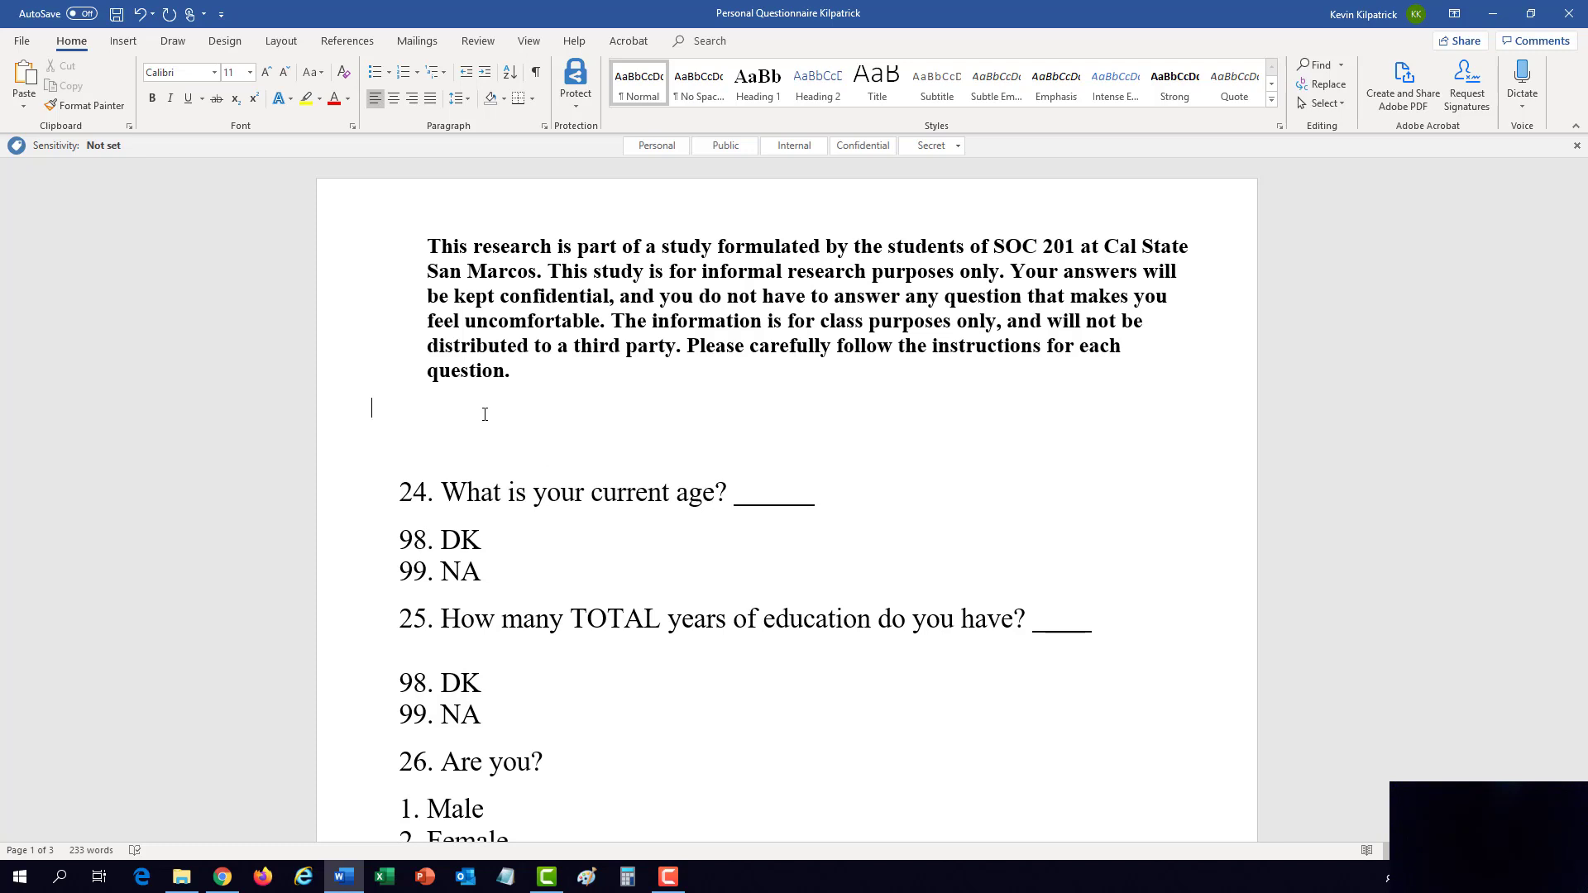
pyautogui.press('Return')
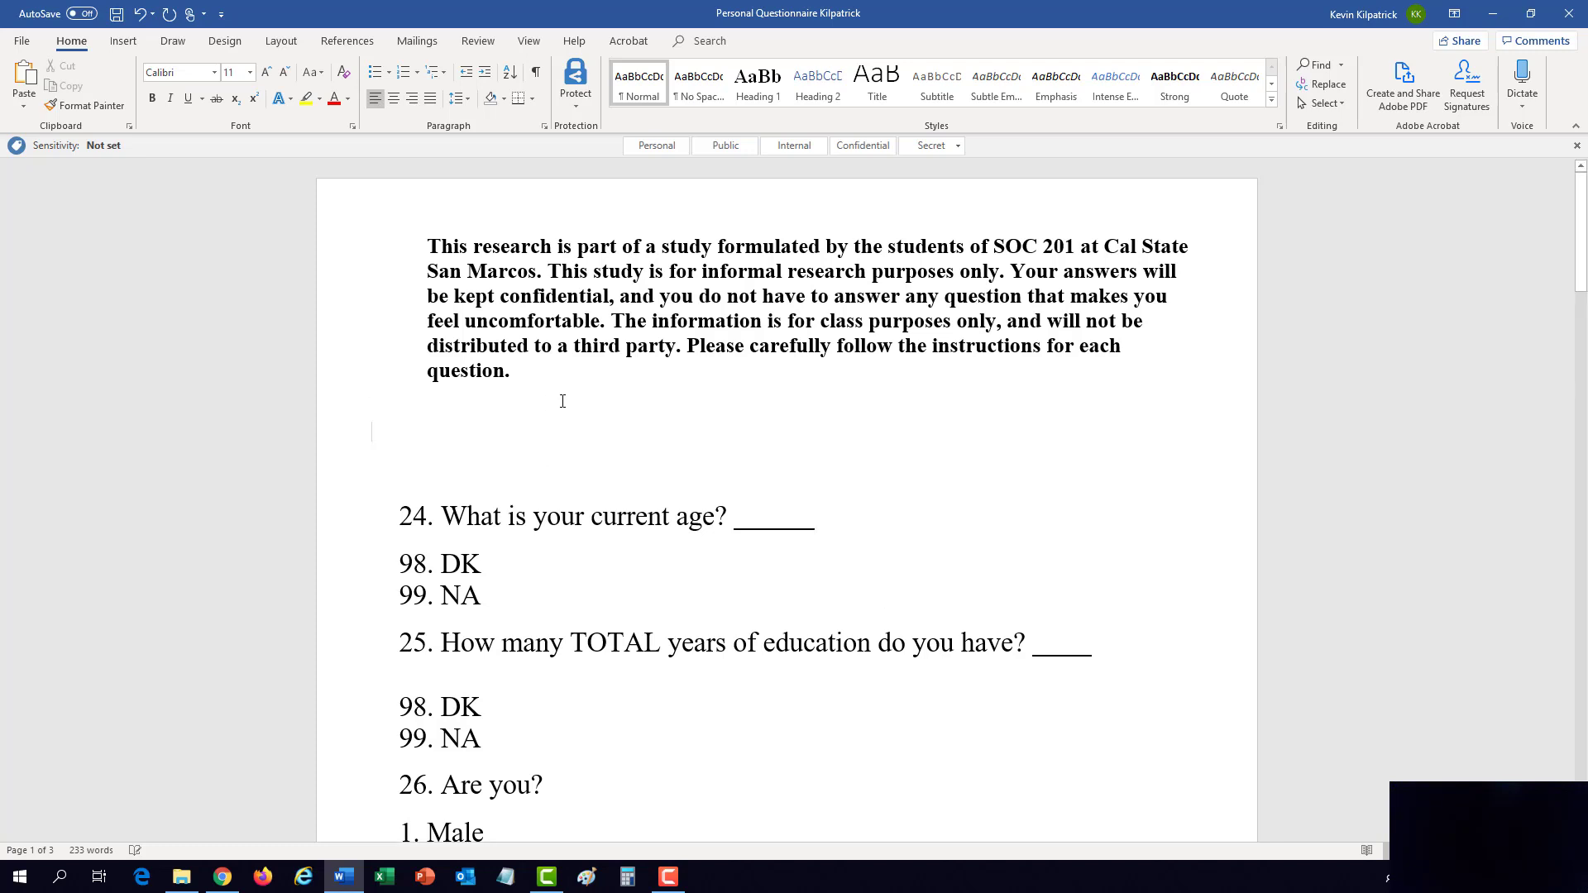
pyautogui.press('Delete')
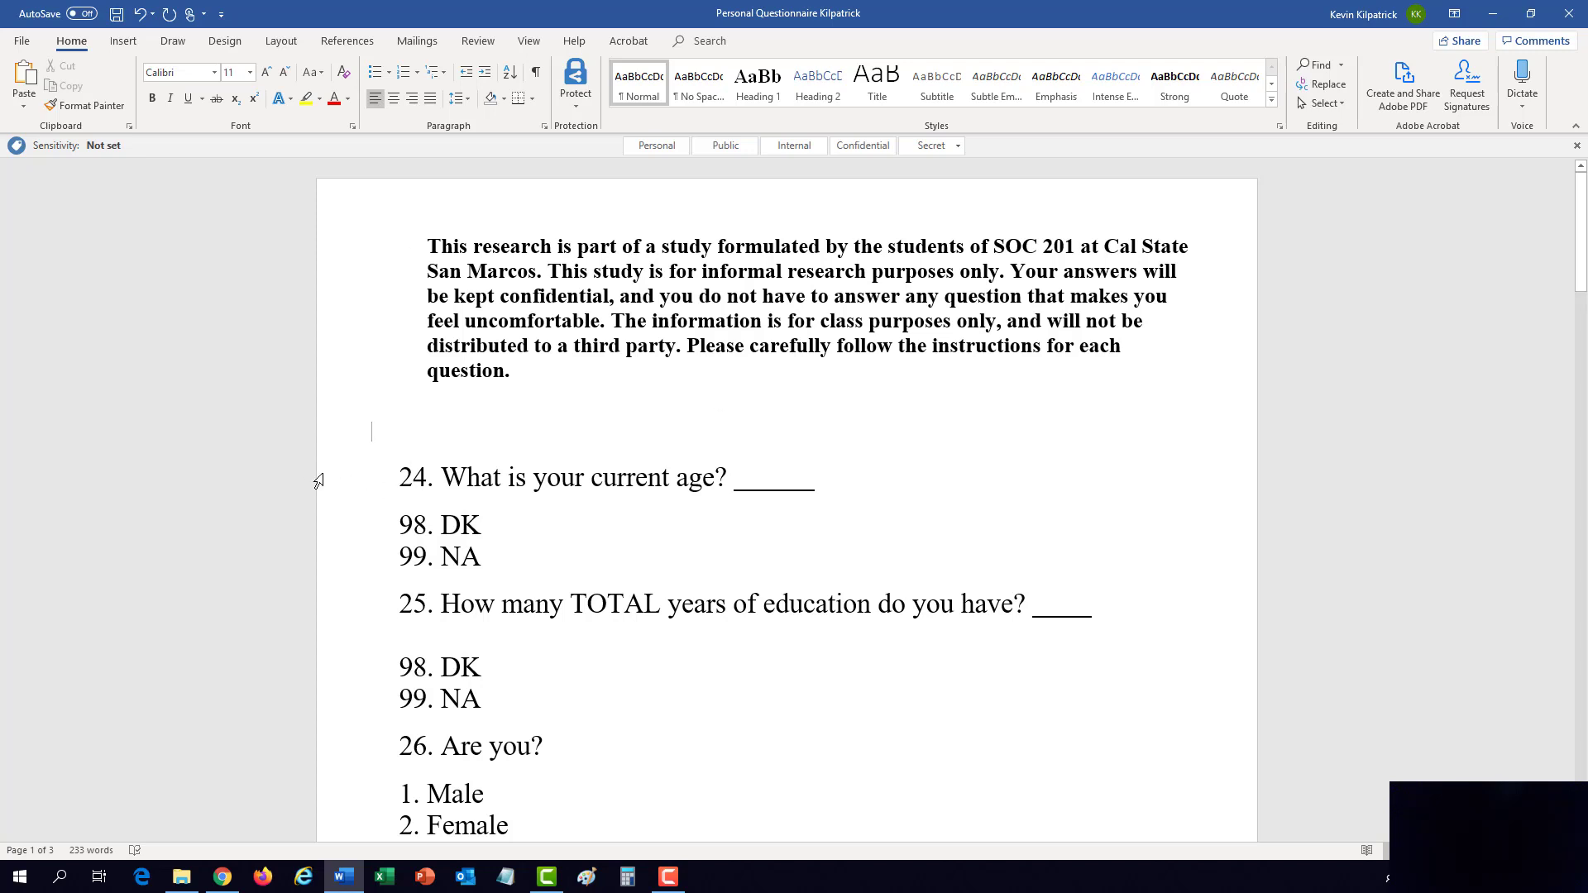
# Step: Copy question 24 with its DK and NA answers directly below the introductory paragraph and remove the leftover blank lines
pyautogui.moveTo(321, 481); pyautogui.dragTo(349, 583)
pyautogui.hotkey('ctrl', 'c')
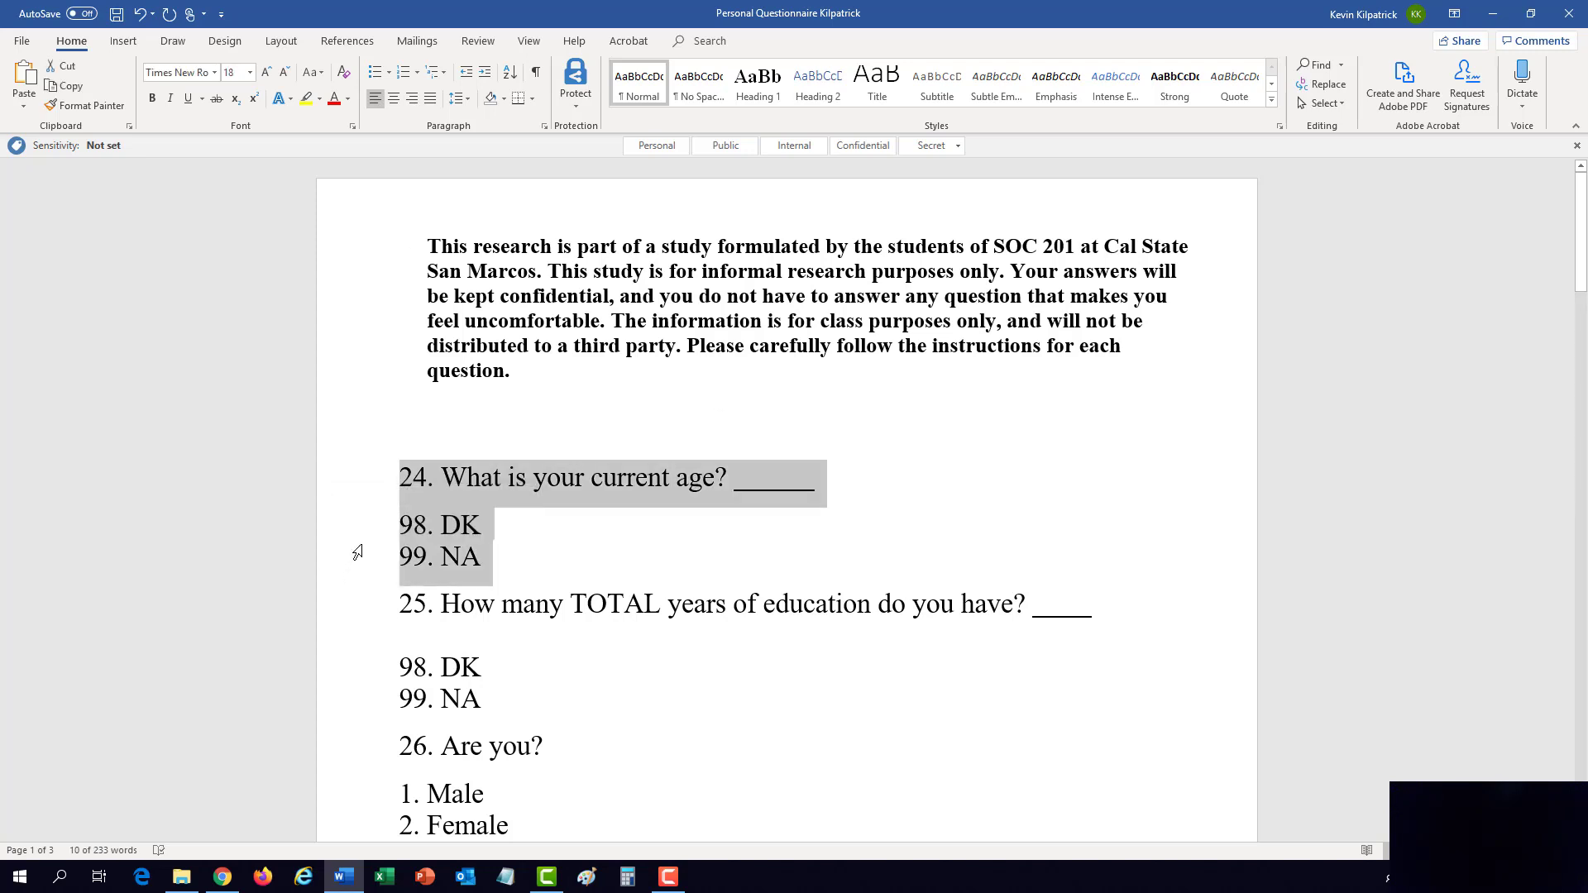
pyautogui.click(437, 416)
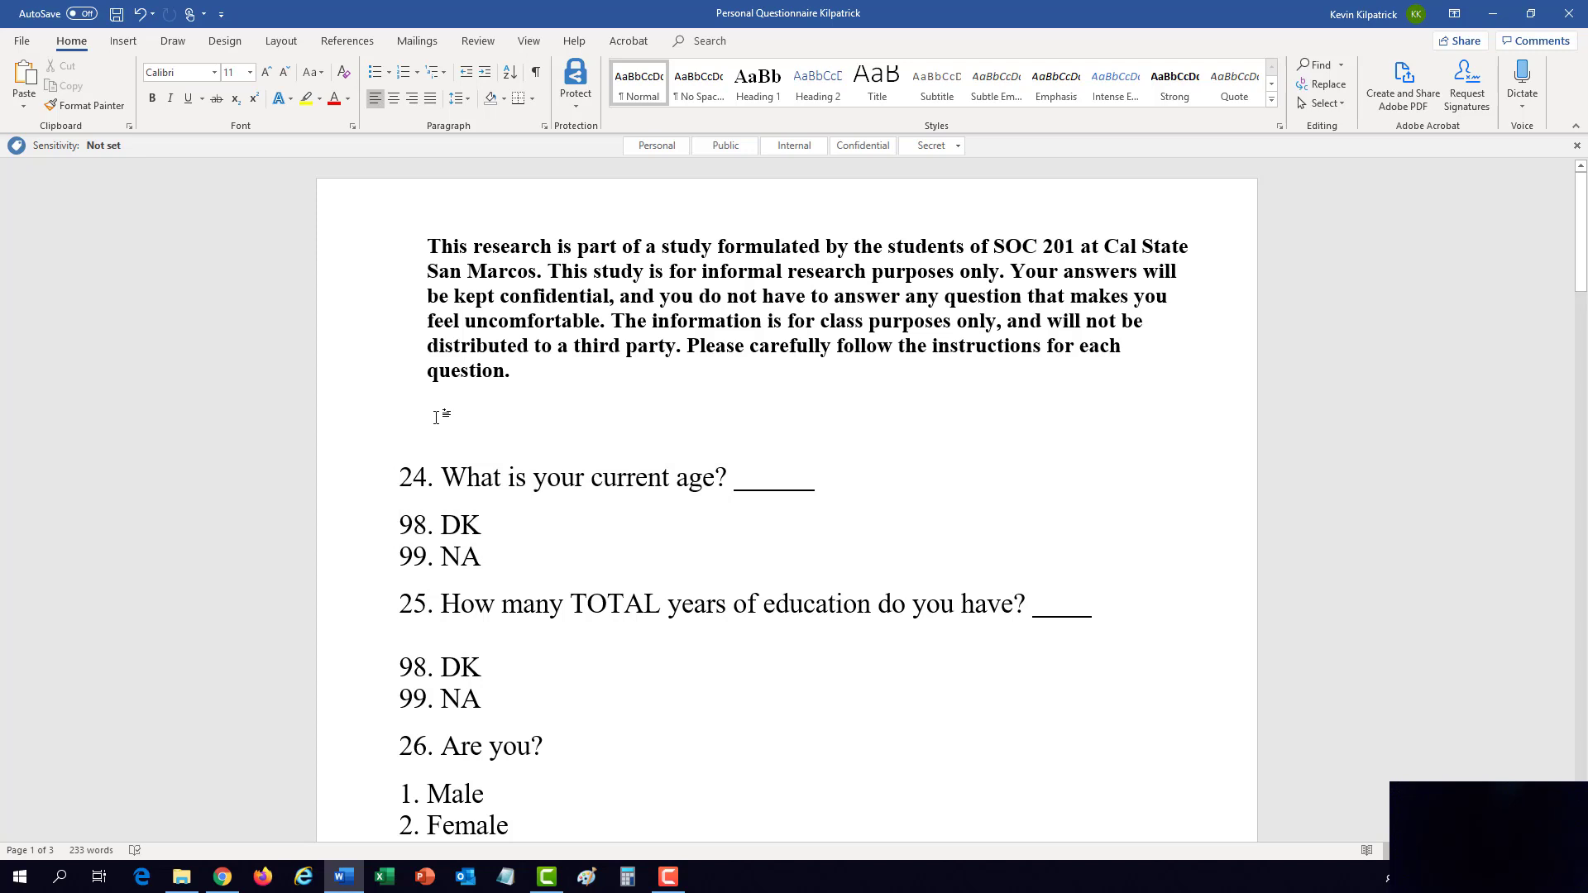
pyautogui.hotkey('ctrl', 'v')
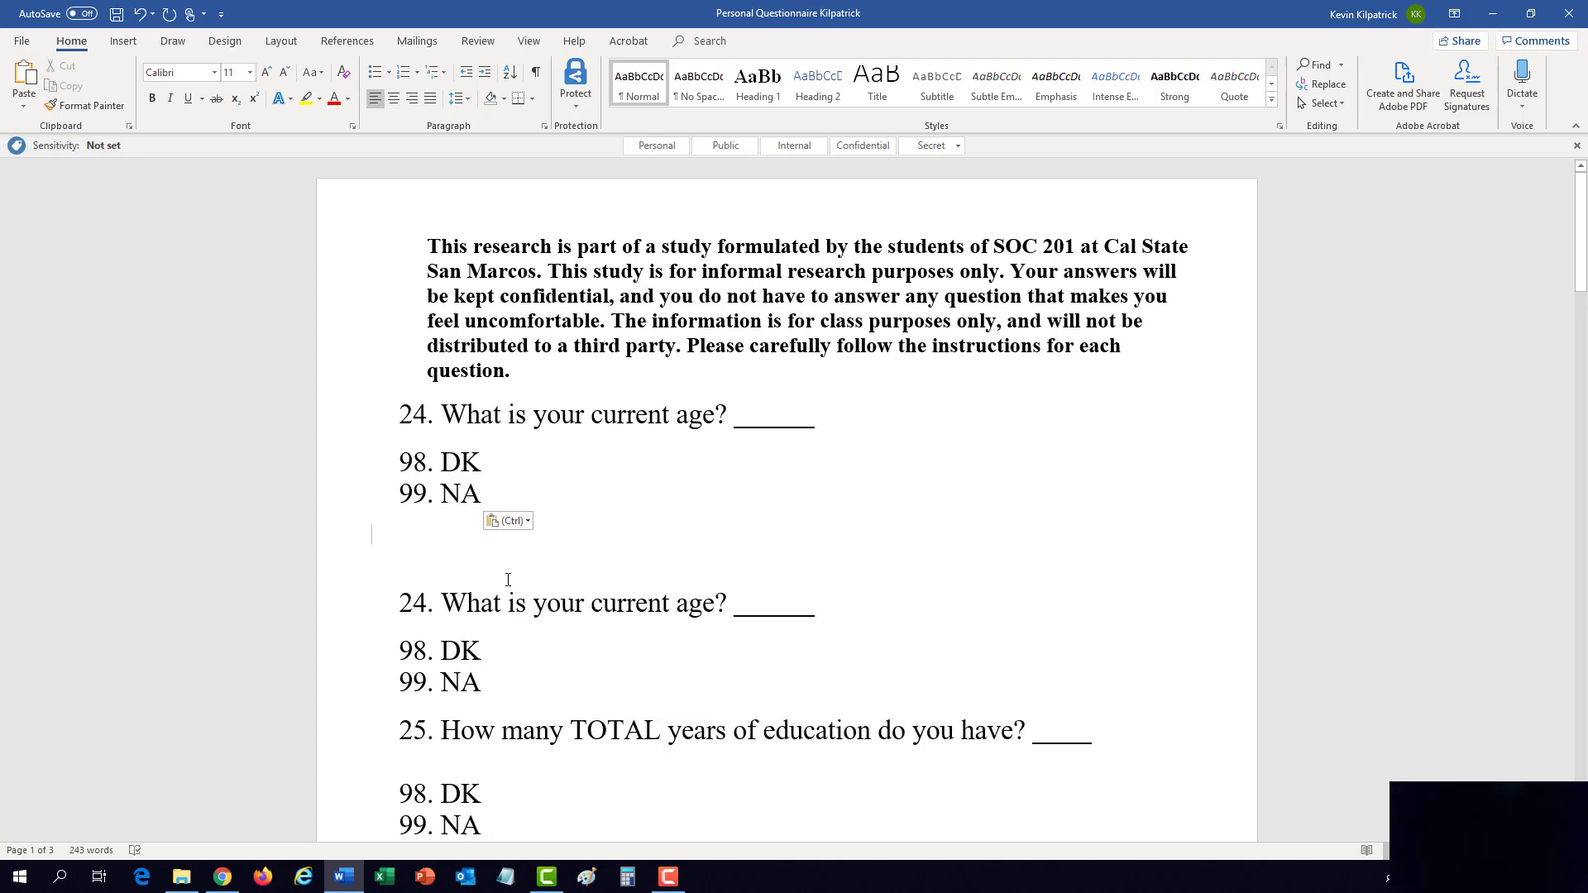
pyautogui.press('BackSpace')
pyautogui.press('BackSpace')
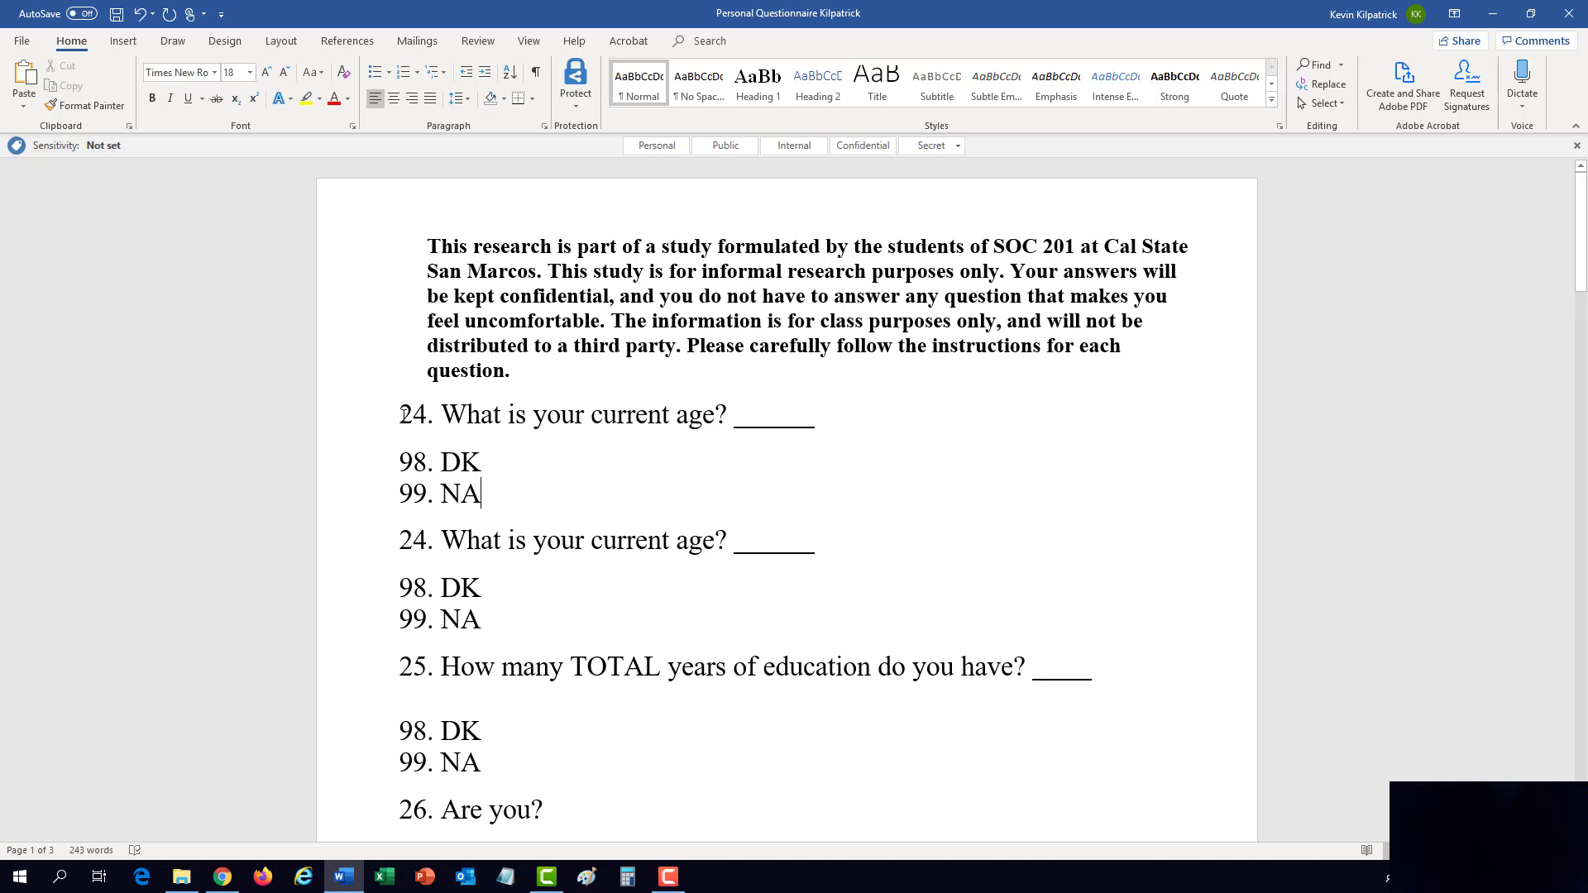
# Step: Renumber the copied age question as 1 and reword it to "How many times have you been in the ocean?"
pyautogui.moveTo(400, 413); pyautogui.dragTo(692, 424)
pyautogui.write('1')
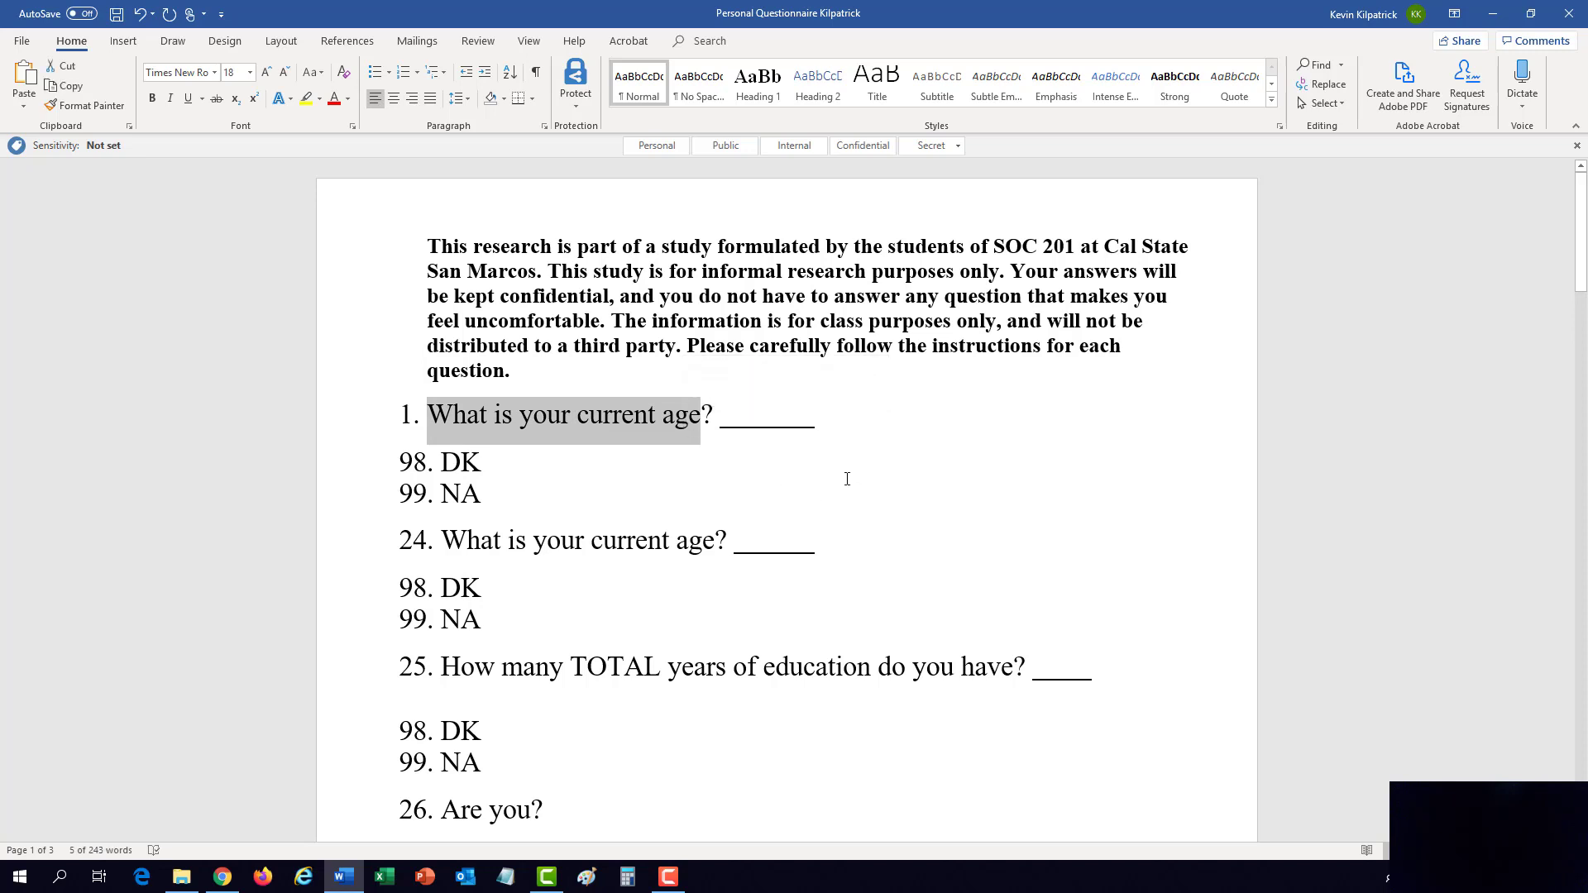
pyautogui.write('Do you?')
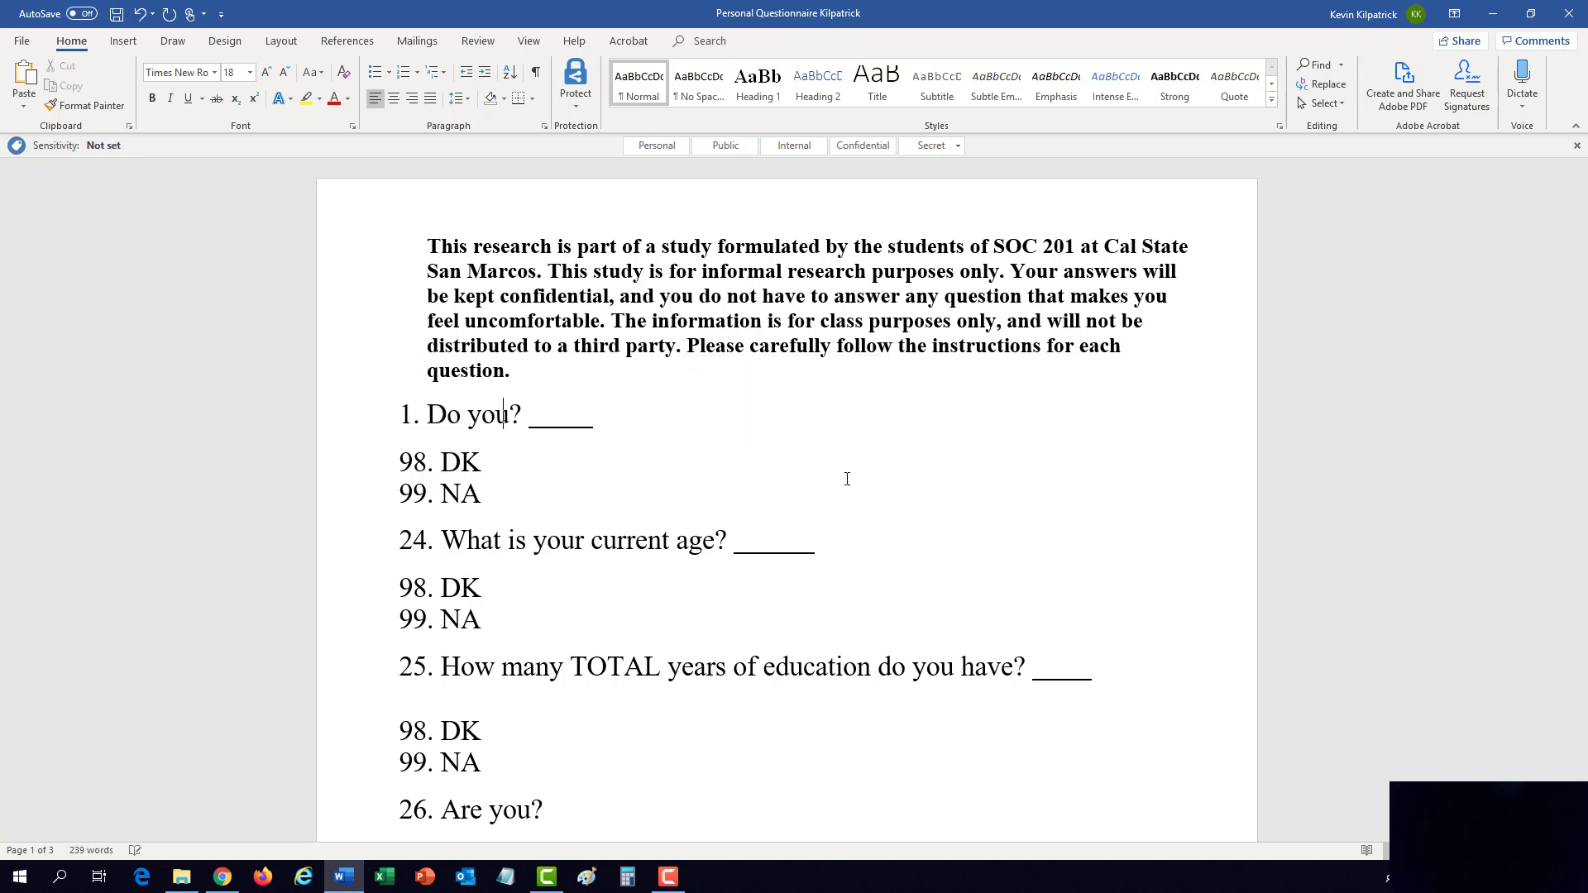
pyautogui.press('BackSpace')
pyautogui.press('BackSpace')
pyautogui.press('BackSpace')
pyautogui.press('BackSpace')
pyautogui.press('BackSpace')
pyautogui.press('BackSpace')
pyautogui.write('How man')
pyautogui.write('y times ha')
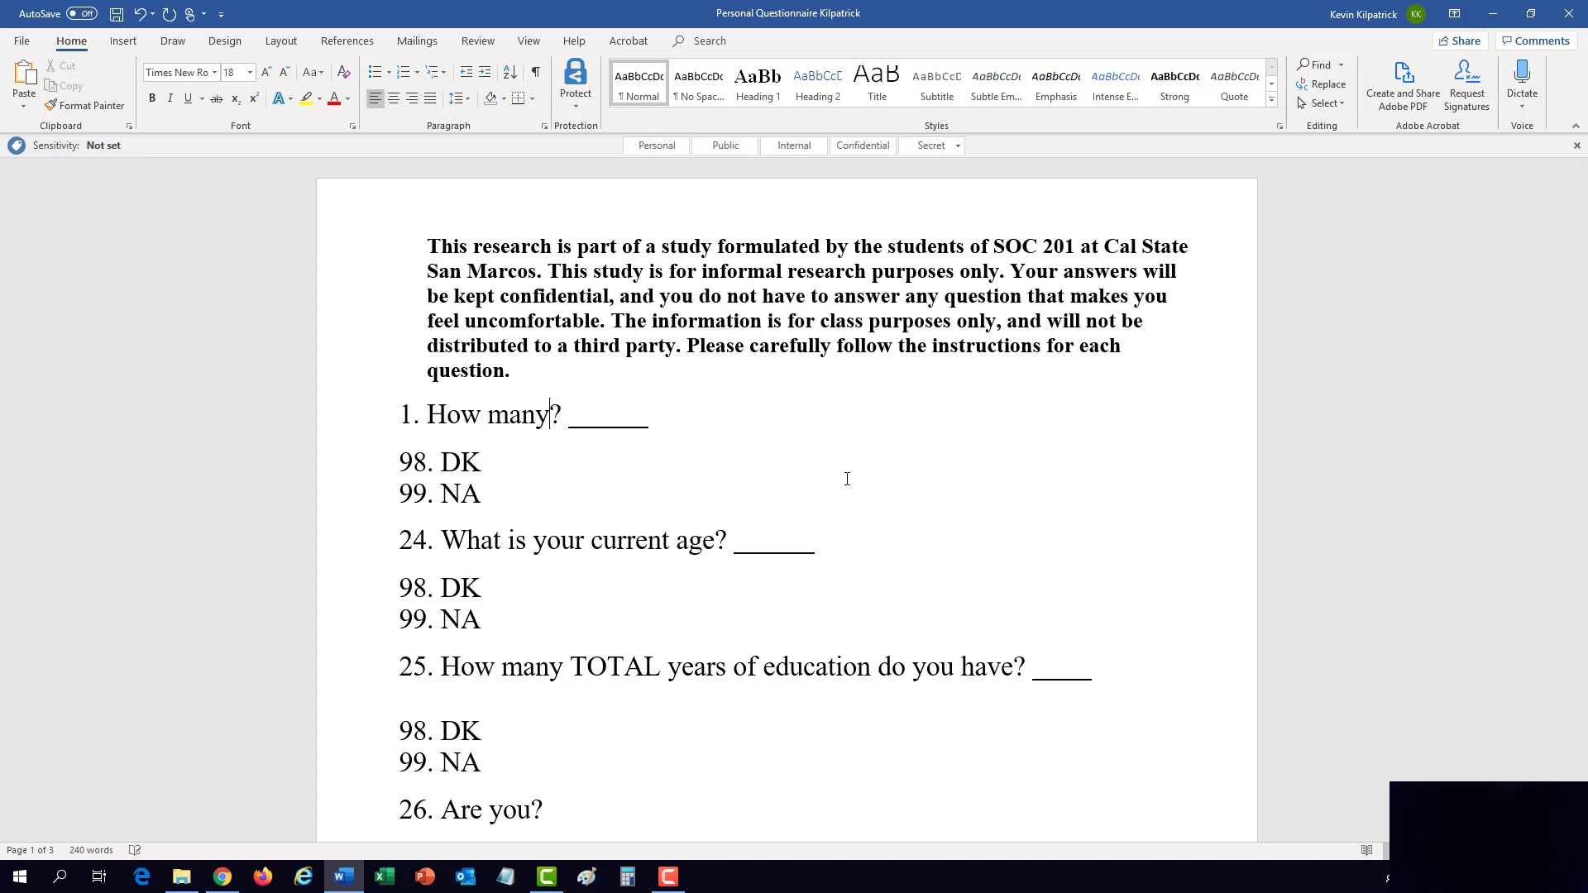
pyautogui.write('ve you been')
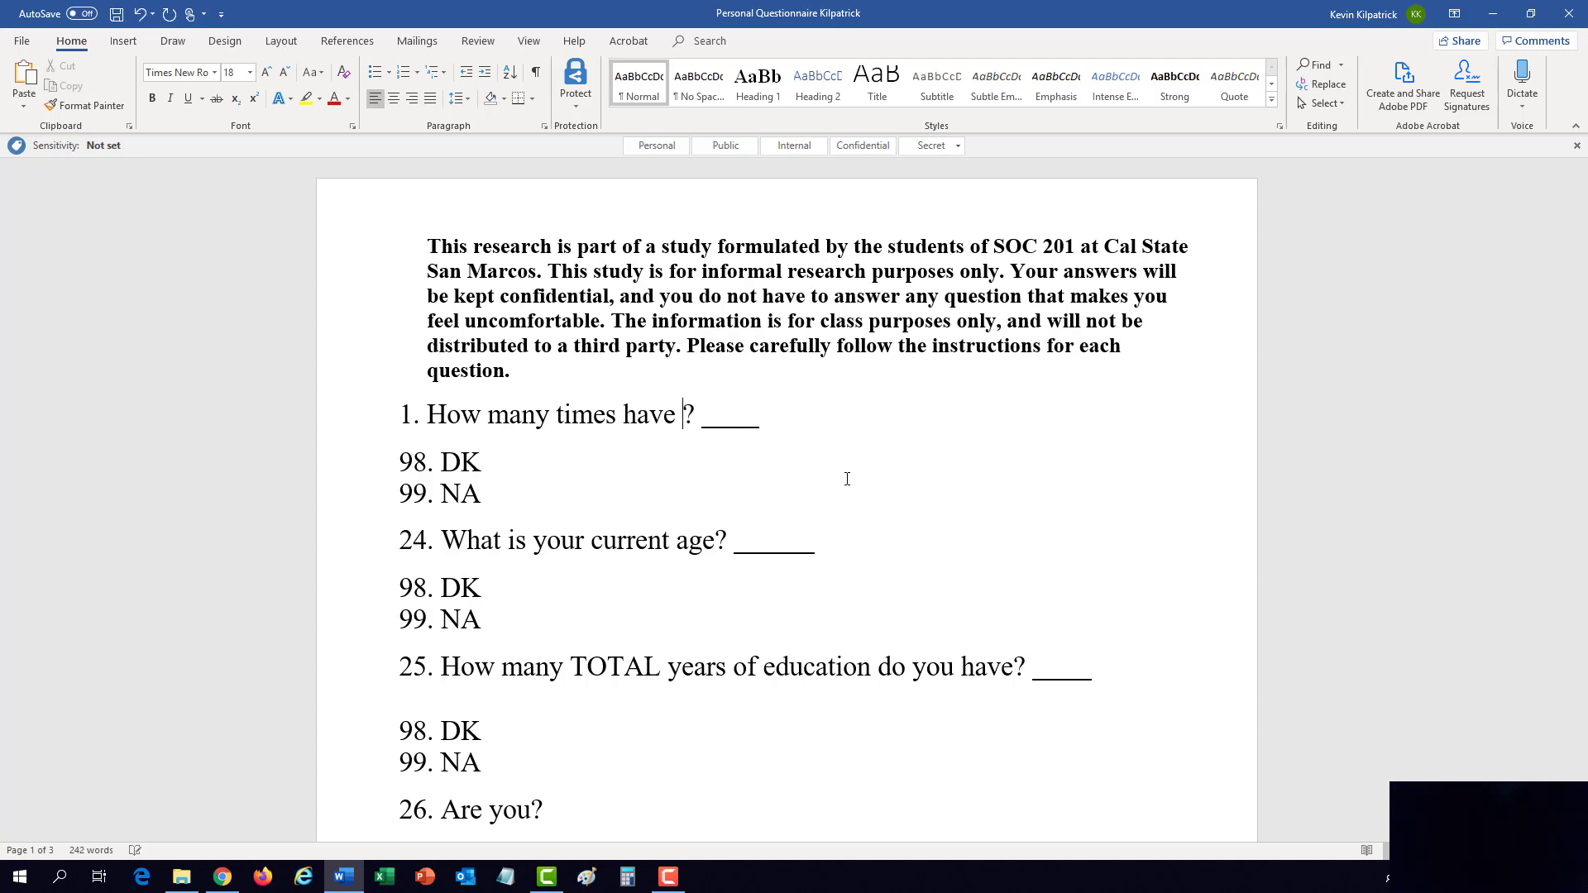
pyautogui.write(' in the o')
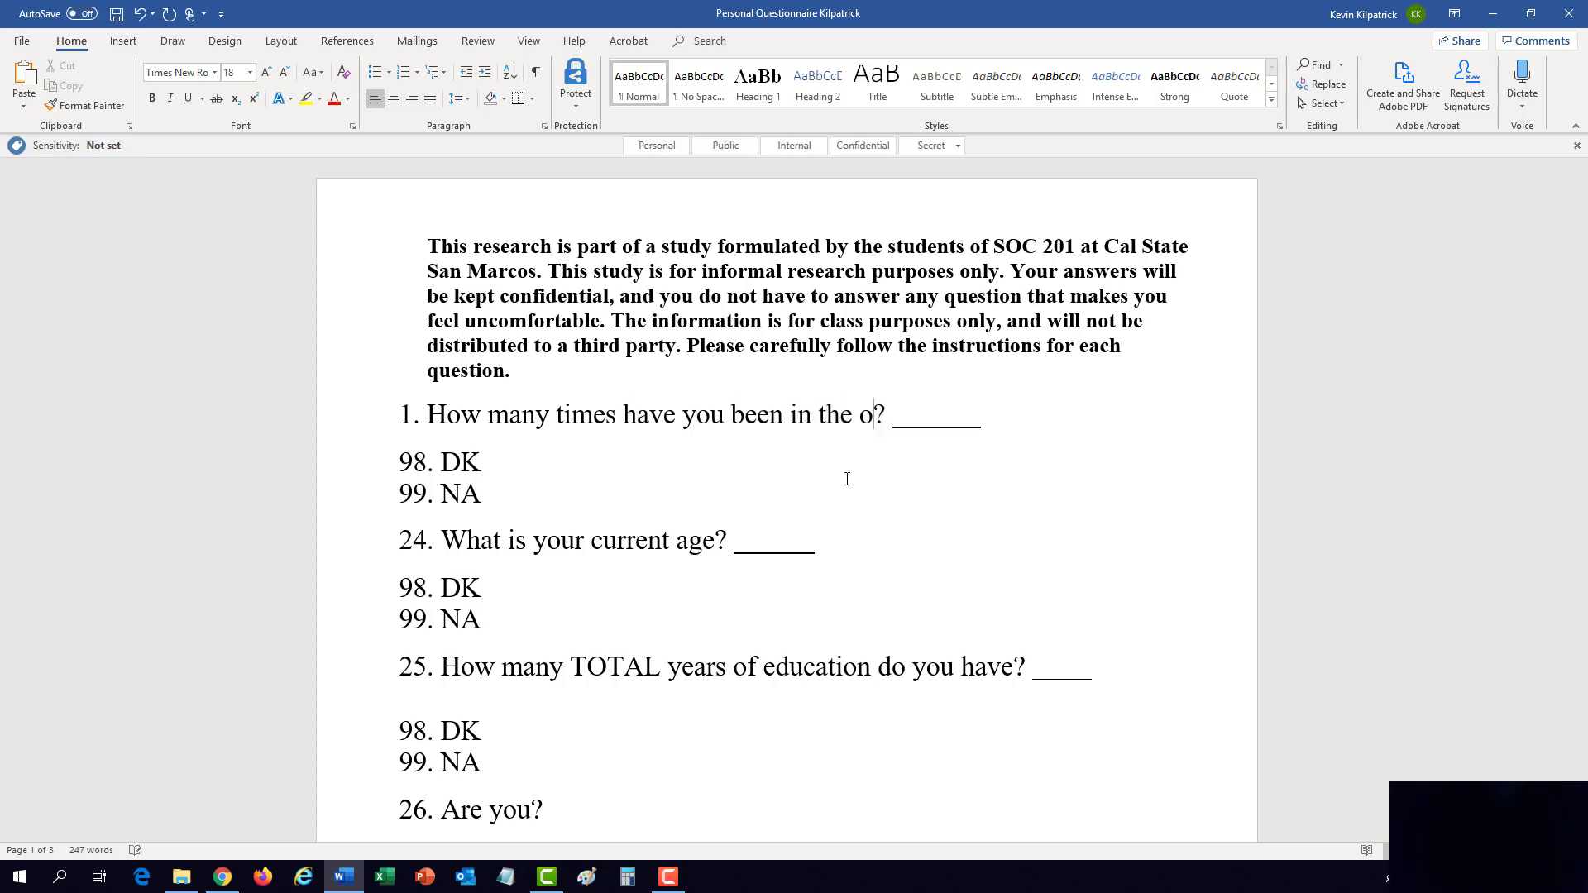
pyautogui.write('cean')
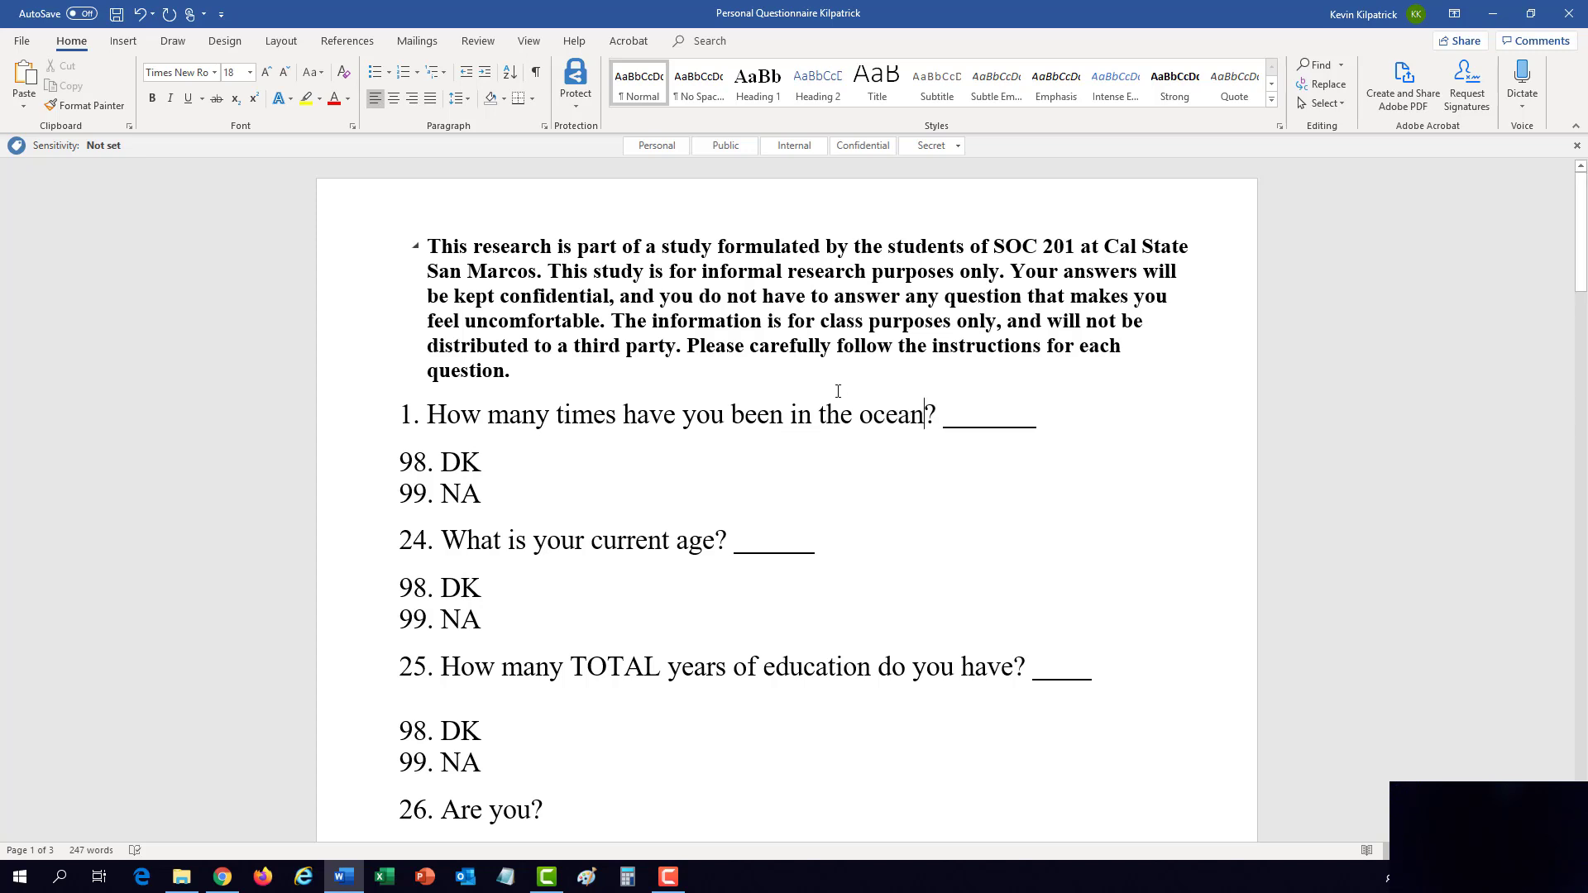
# Step: Add the answers "1. Never" and "2. Once" above the DK answer of question 1
pyautogui.click(407, 461)
pyautogui.write('1. ')
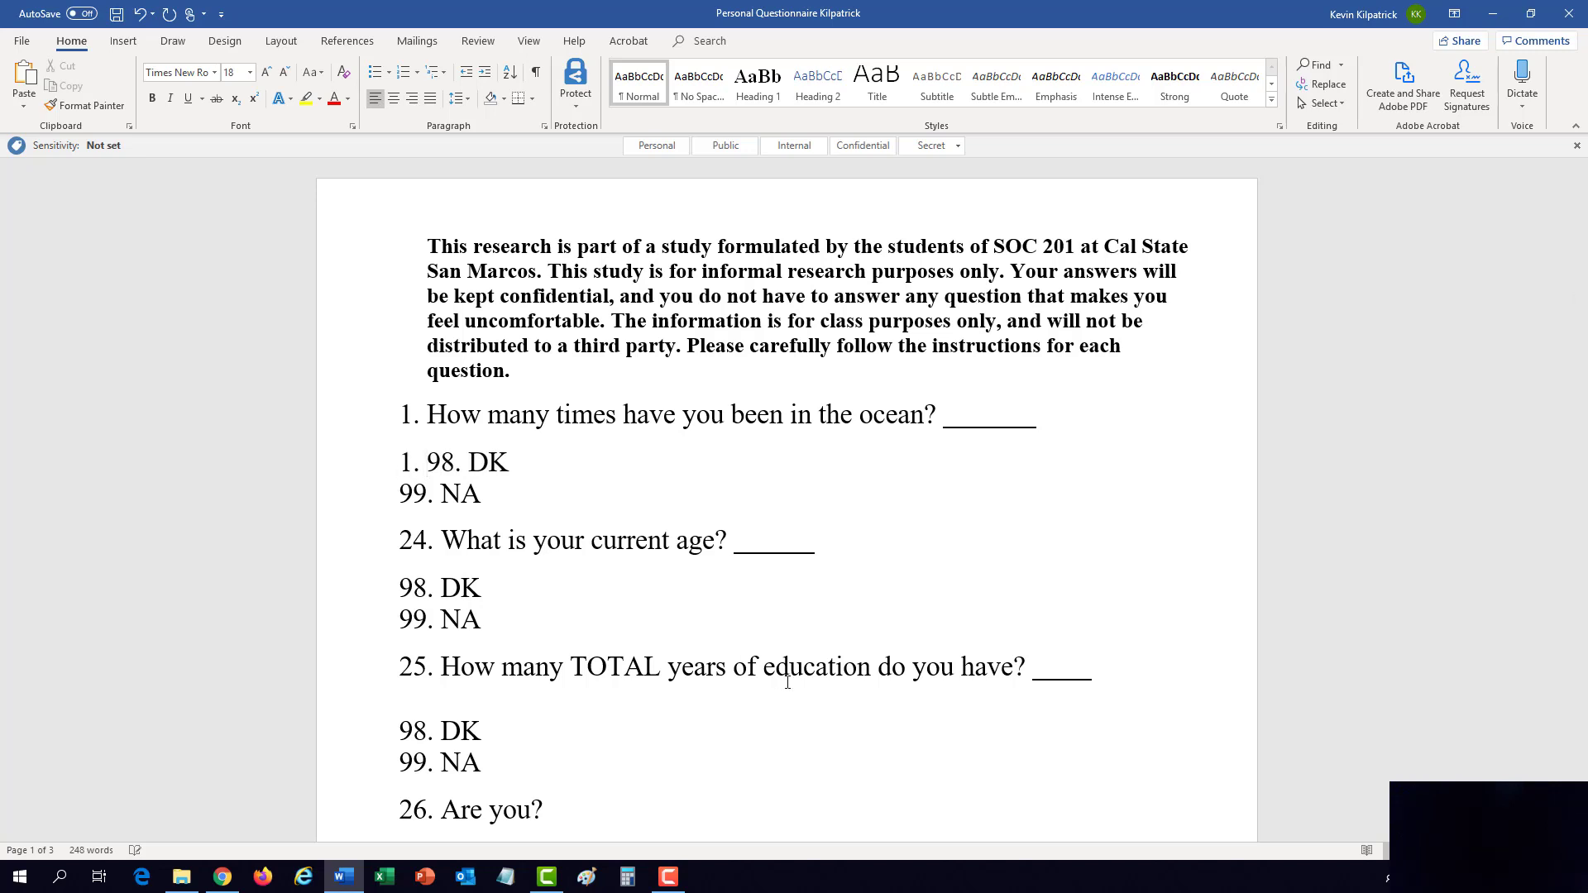
pyautogui.write('Never')
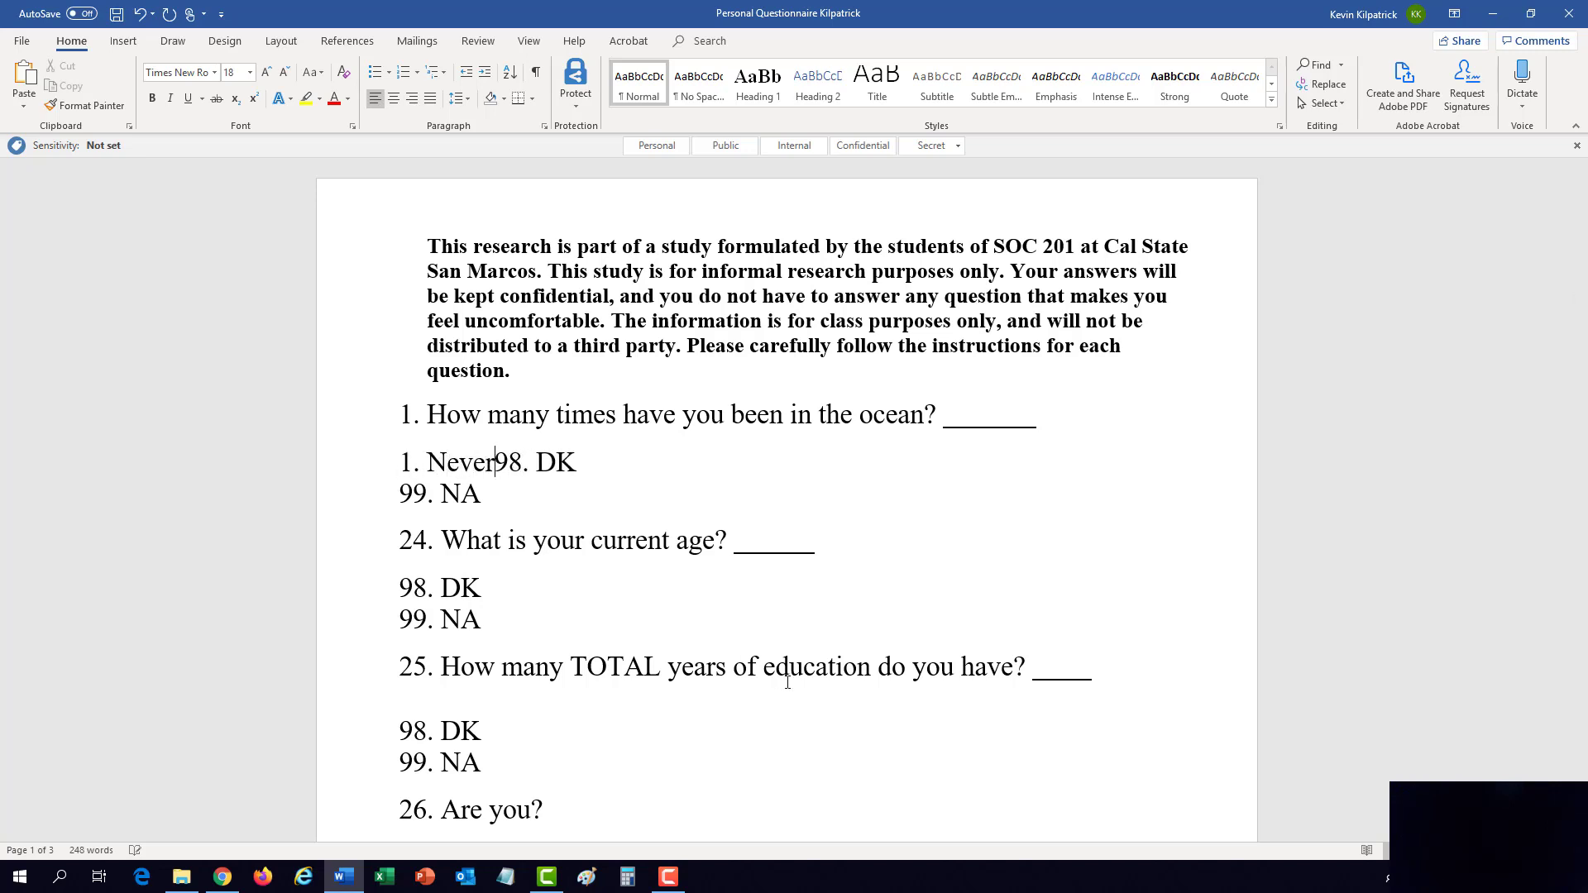
pyautogui.press('Return')
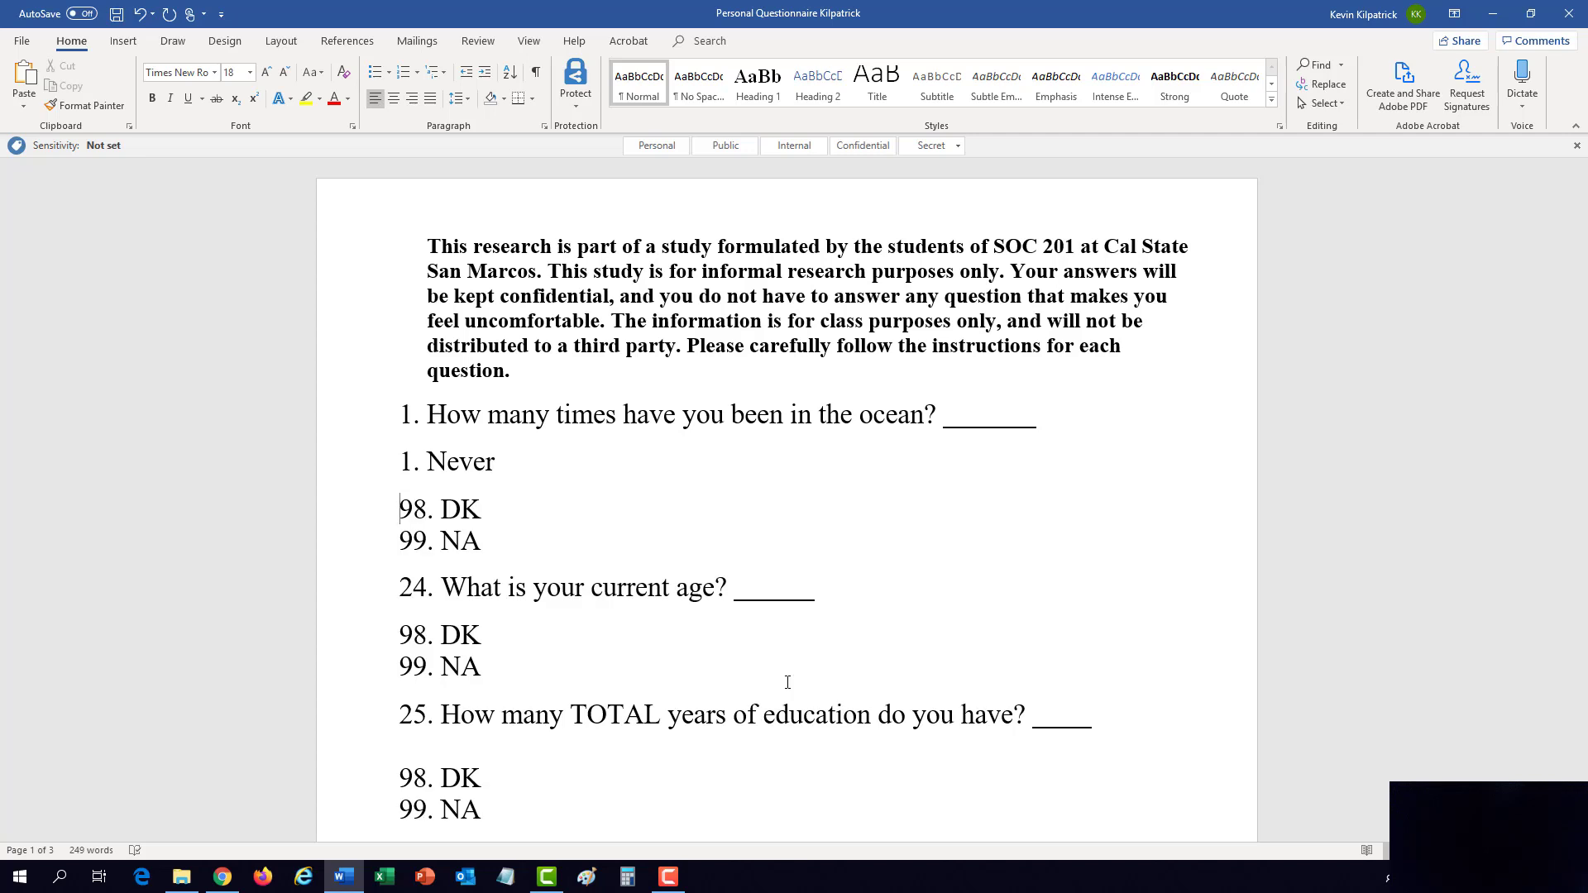
pyautogui.press('Up')
pyautogui.press('End')
pyautogui.press('Return')
pyautogui.write('2. ')
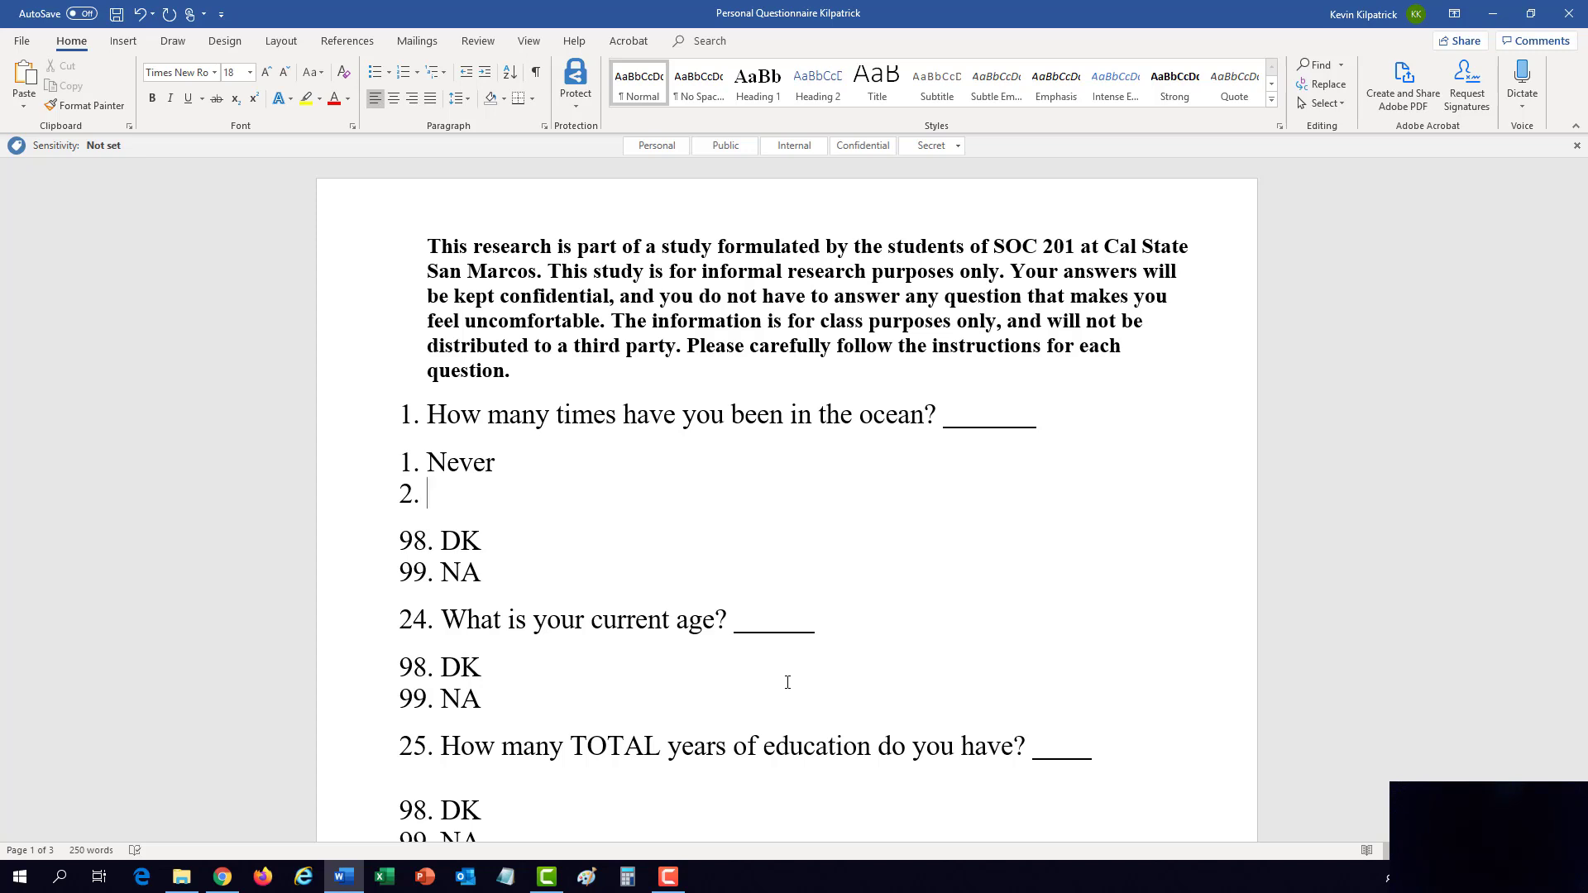
pyautogui.write('Once')
pyautogui.press('Return')
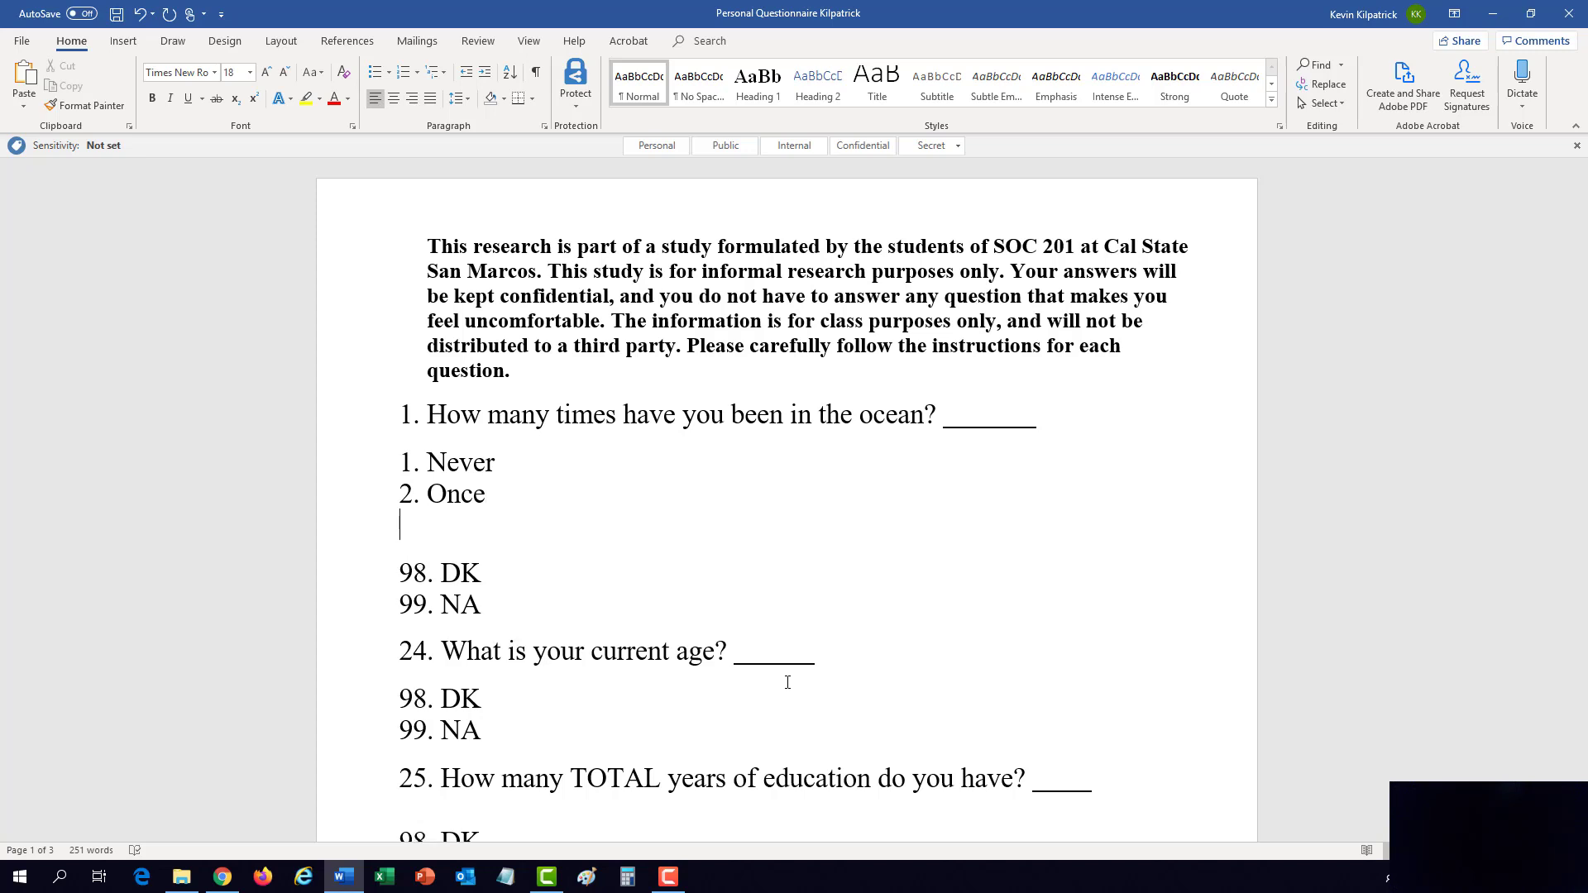
# Step: Add "3. Less than Ten Times" as the third answer of question 1 and start a new line below it
pyautogui.write('3. Ler')
pyautogui.press('BackSpace')
pyautogui.write('ss than ')
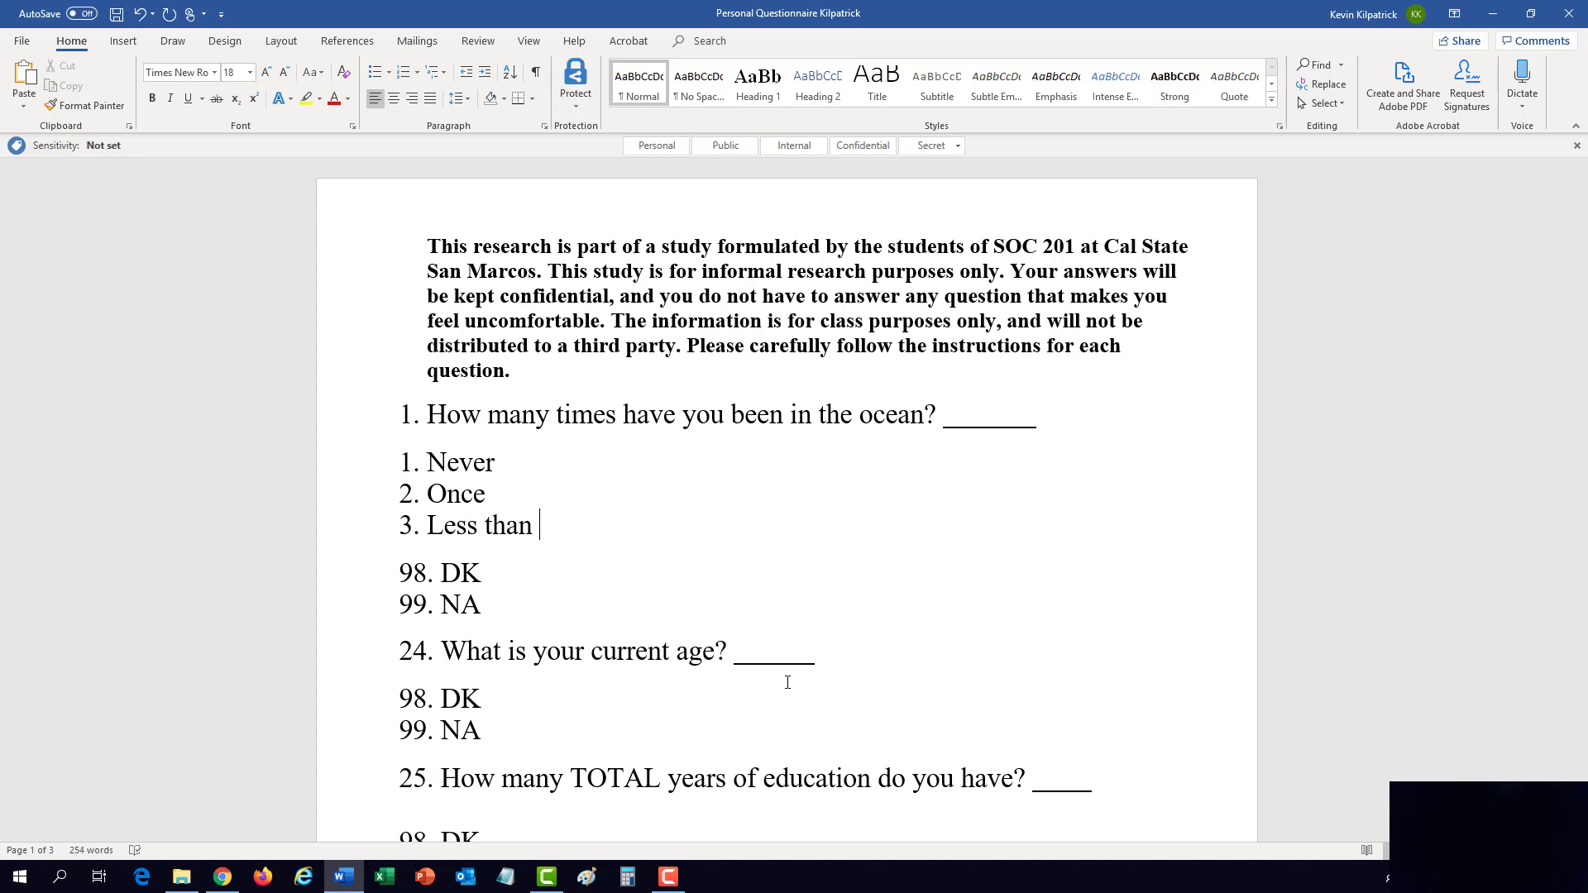
pyautogui.write('Ten Times')
pyautogui.press('Left')
pyautogui.press('Return')
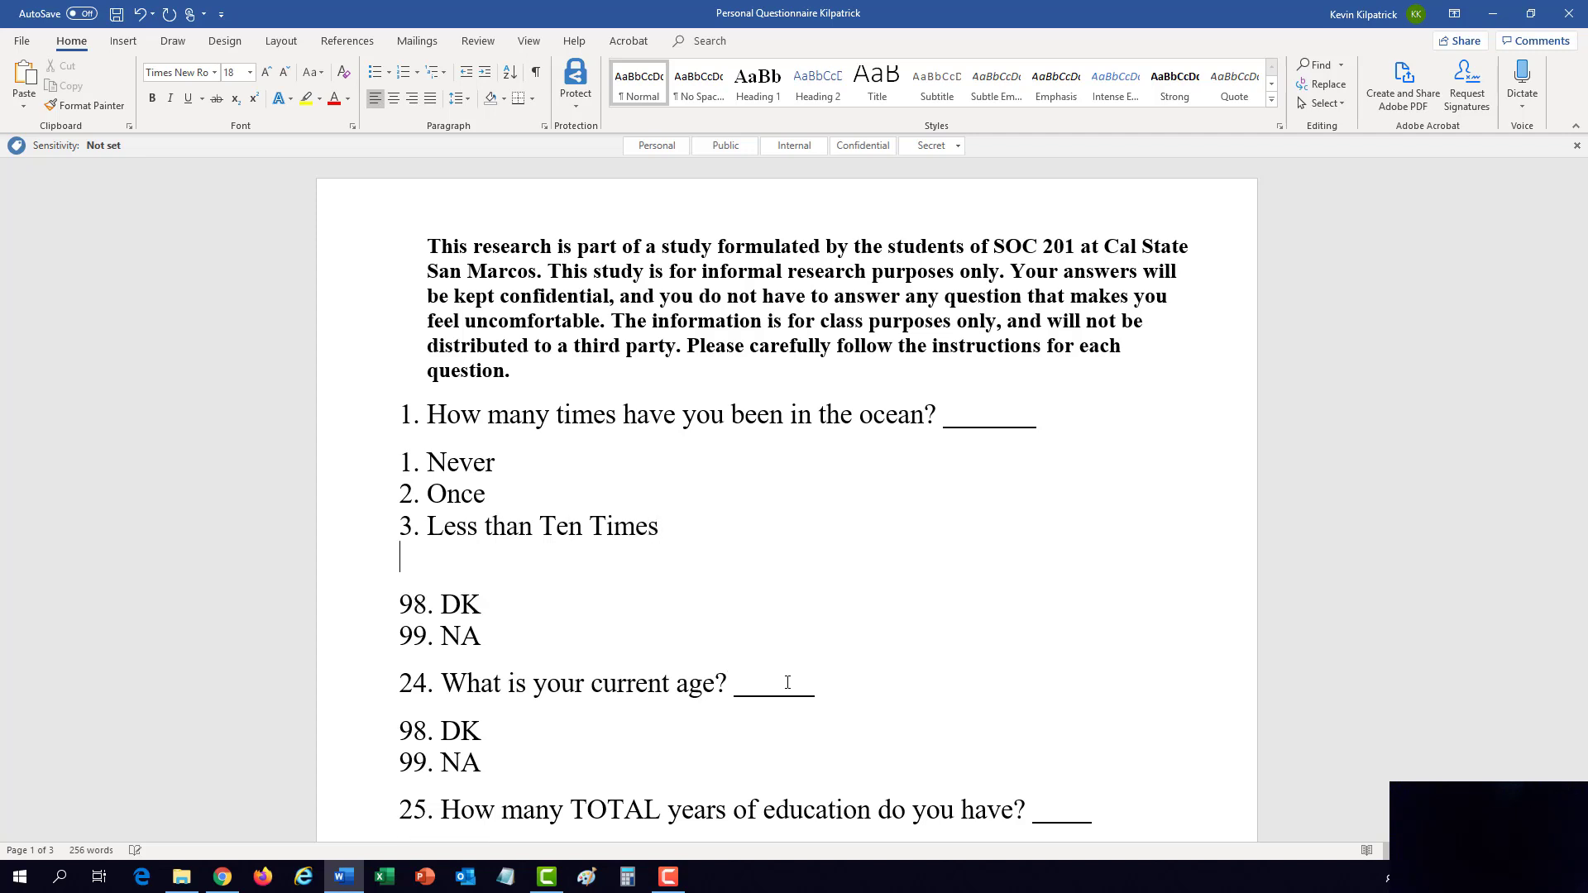
# Step: Add "4. Every Friggin Day of My Life" as the fourth answer of question 1
pyautogui.write('4. Every Fric')
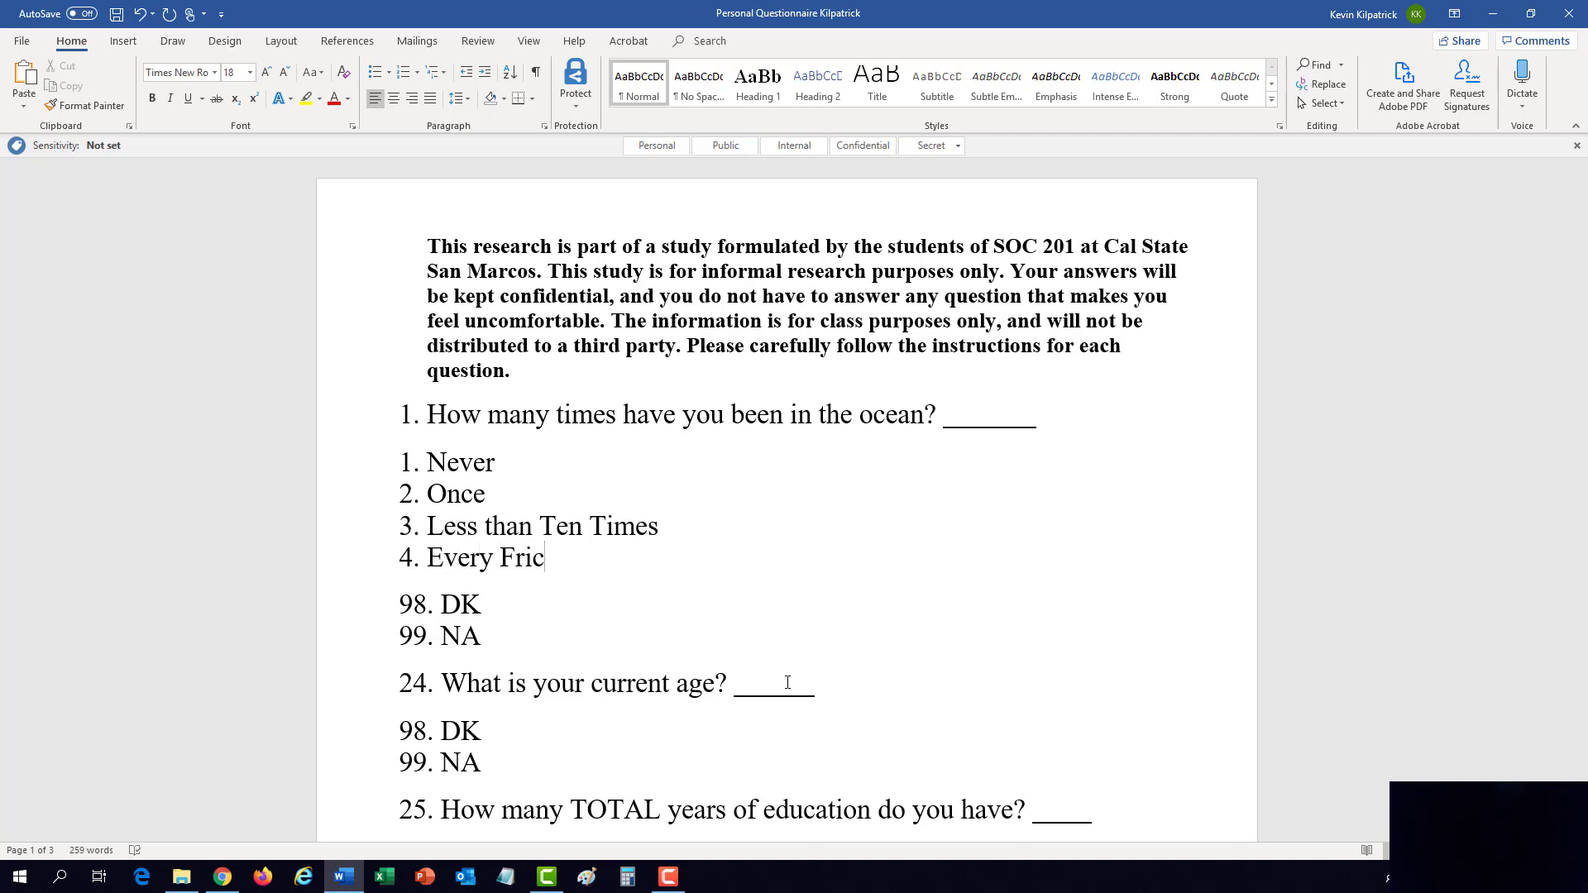
pyautogui.write('gg')
pyautogui.press('BackSpace')
pyautogui.press('BackSpace')
pyautogui.press('BackSpace')
pyautogui.write('ggib')
pyautogui.press('BackSpace')
pyautogui.press('BackSpace')
pyautogui.write('in Day of M')
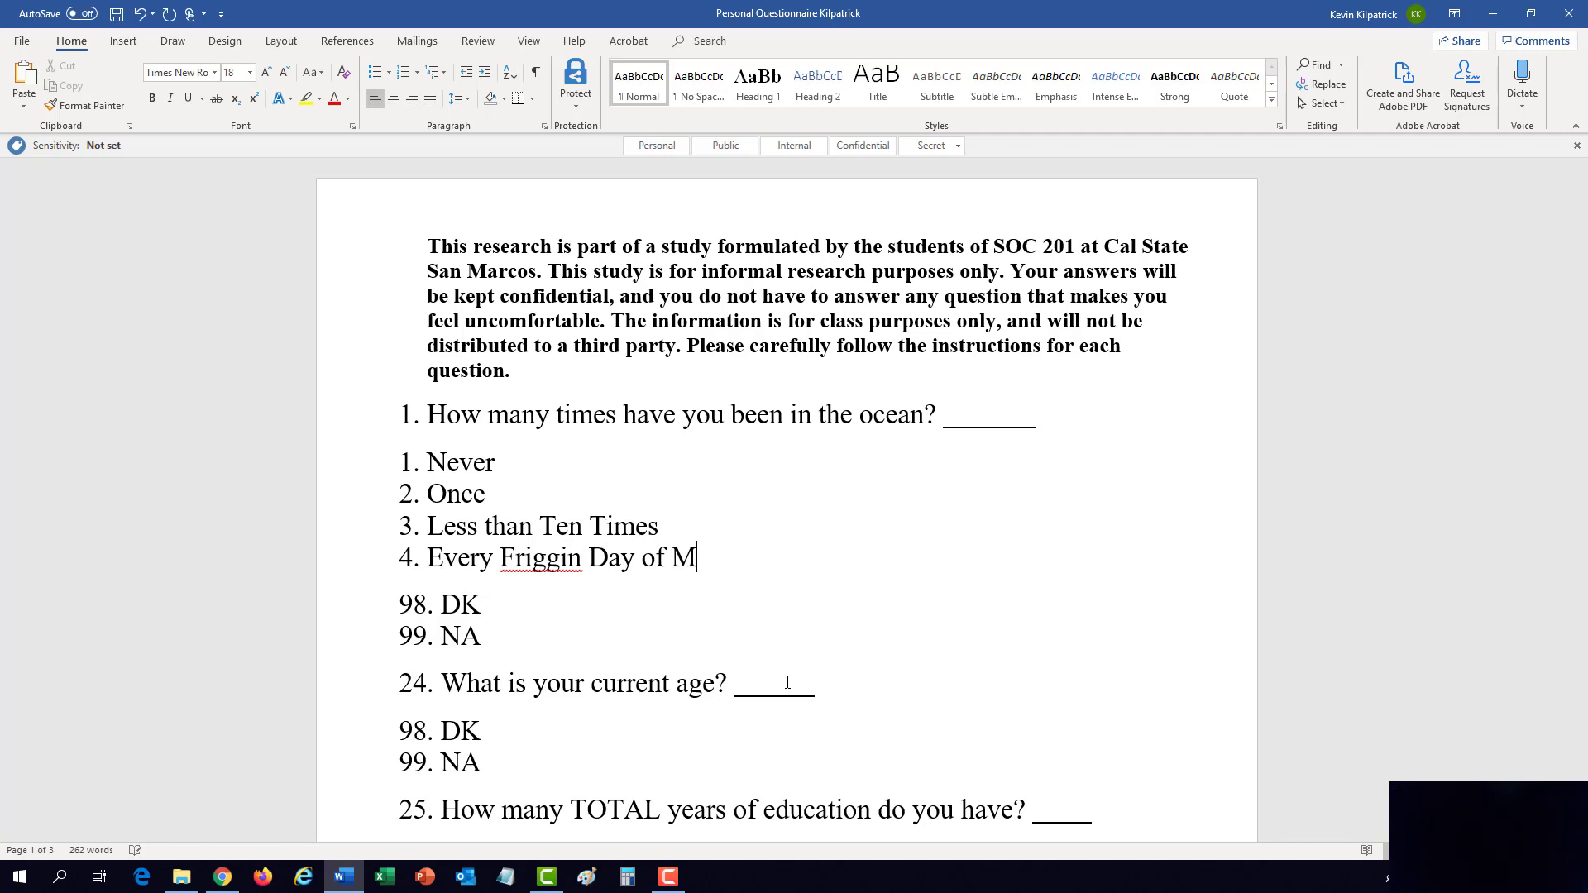
pyautogui.press('BackSpace')
pyautogui.write('My Life')
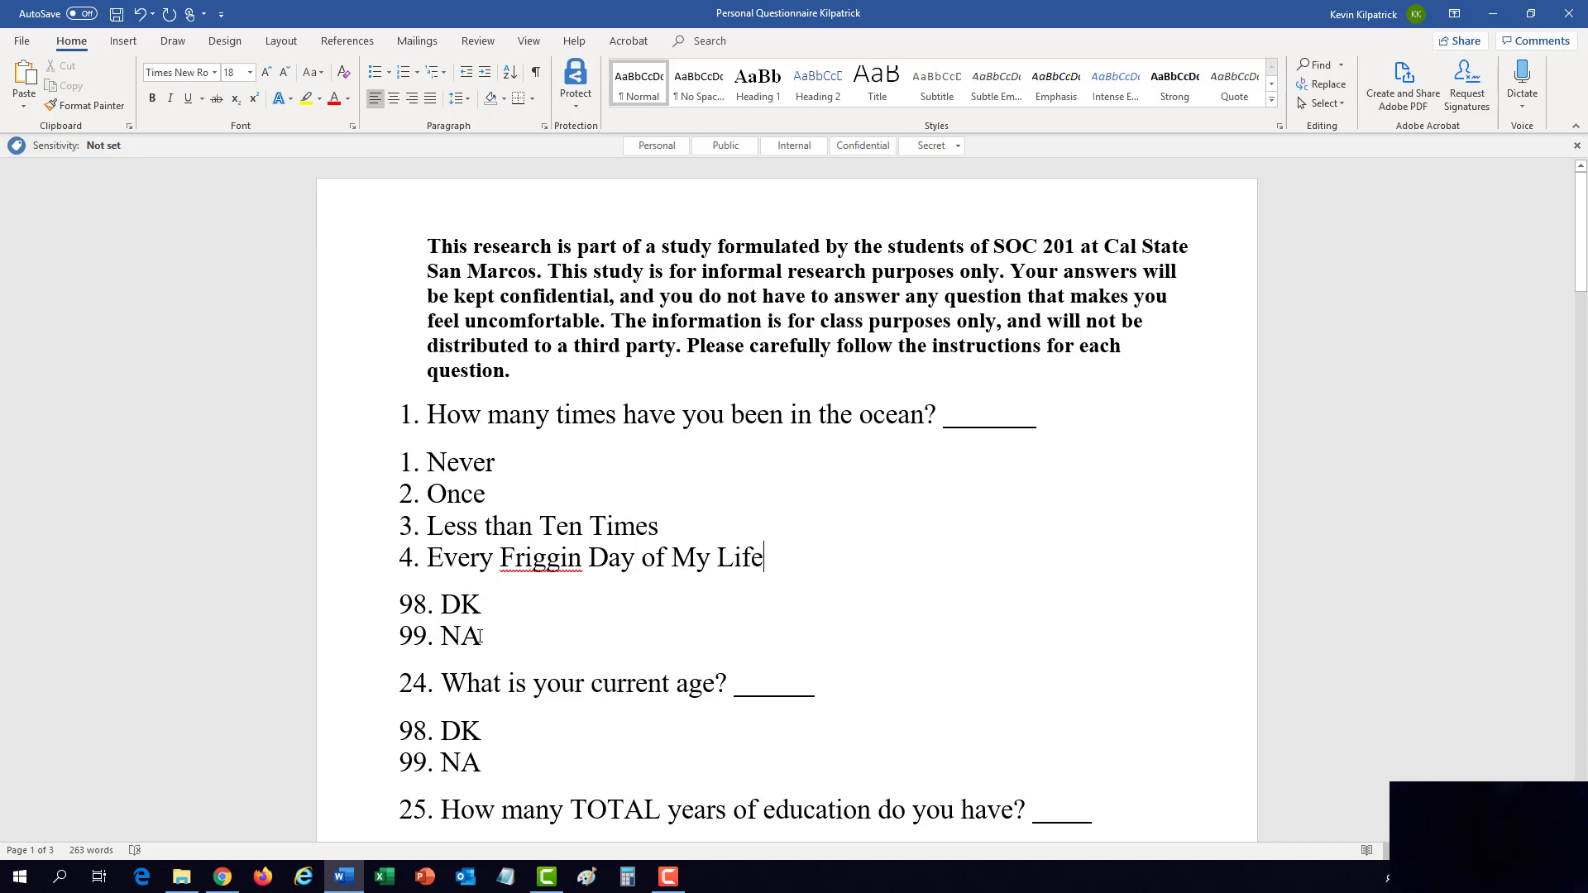
# Step: Renumber question 1's DK and NA answers as 8 and 9
pyautogui.click(412, 606)
pyautogui.press('BackSpace')
pyautogui.click(413, 636)
pyautogui.press('BackSpace')
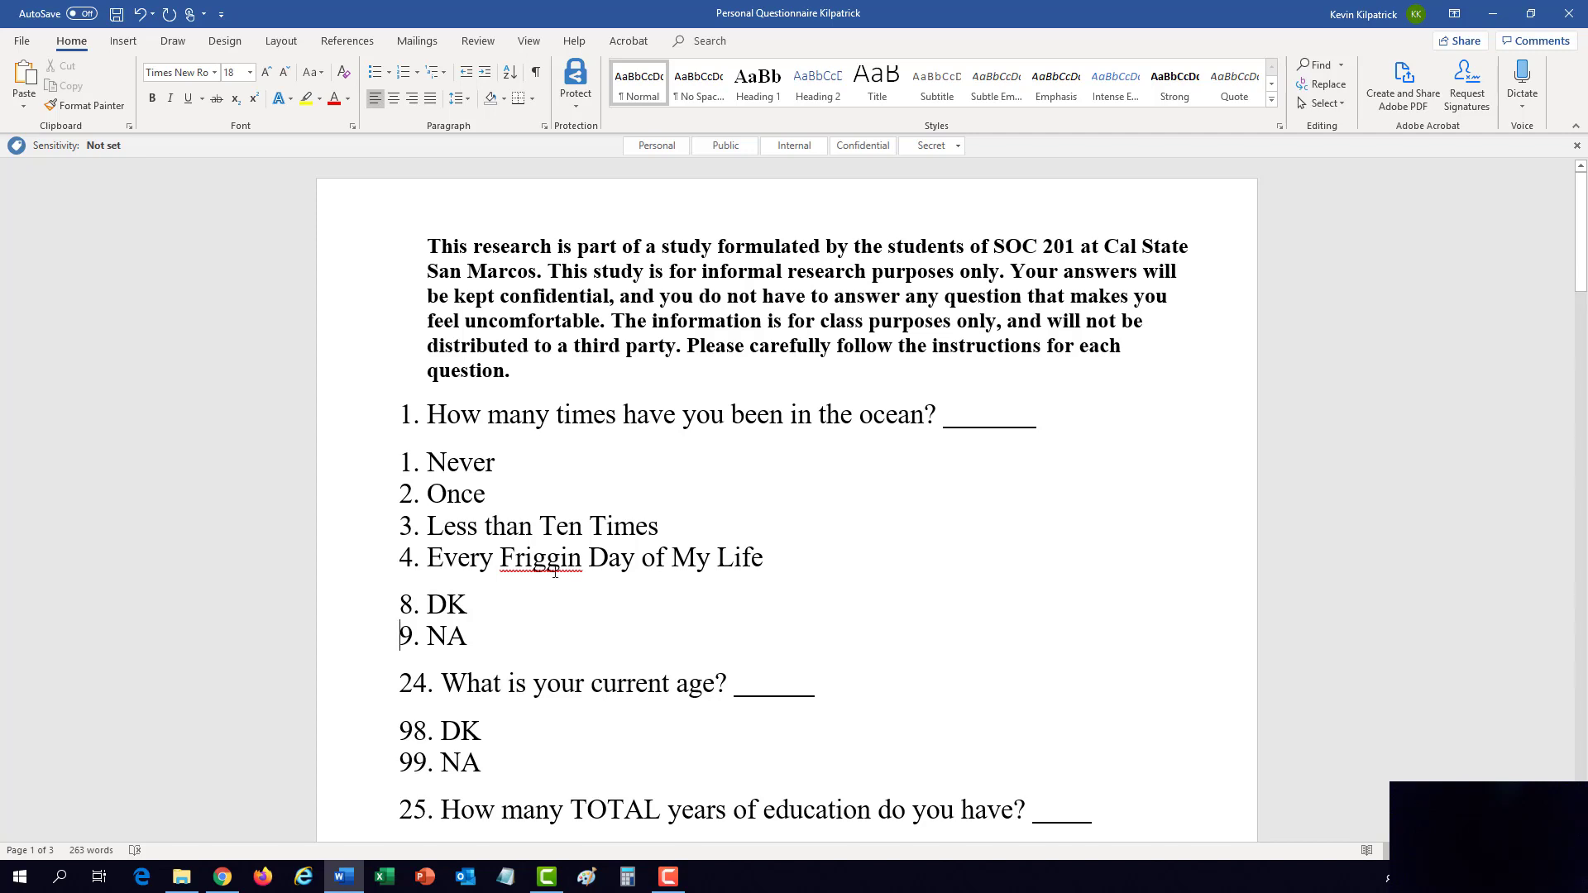
# Step: Examine the capitalization in answers 3 and 4 of question 1, including the words "than" and "of"
pyautogui.moveTo(429, 526); pyautogui.dragTo(629, 531)
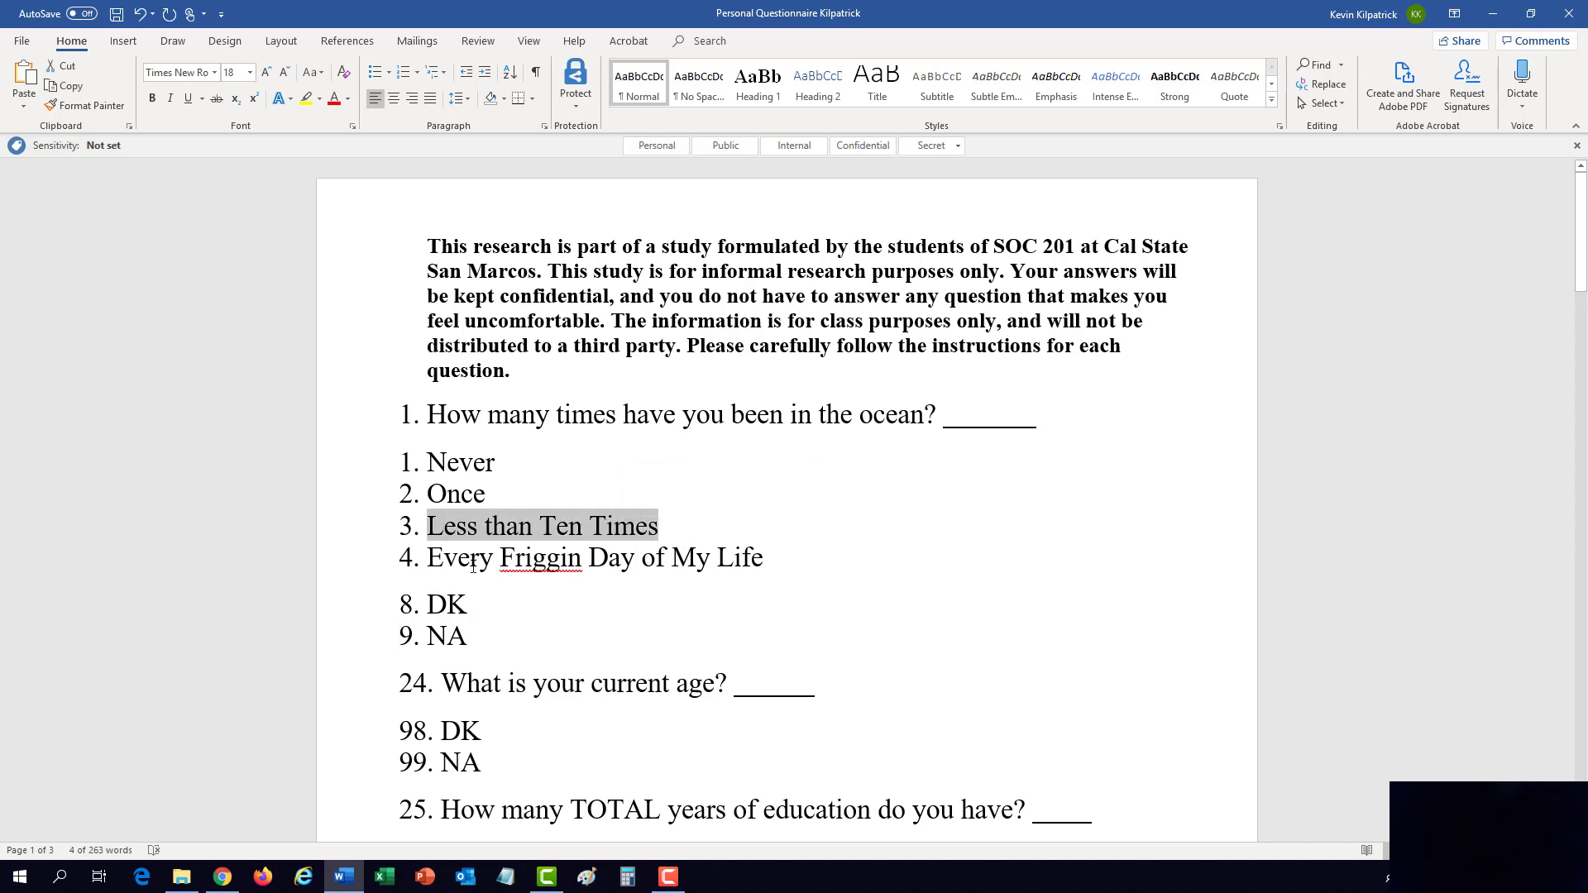
pyautogui.click(444, 526)
pyautogui.moveTo(427, 526); pyautogui.dragTo(559, 527)
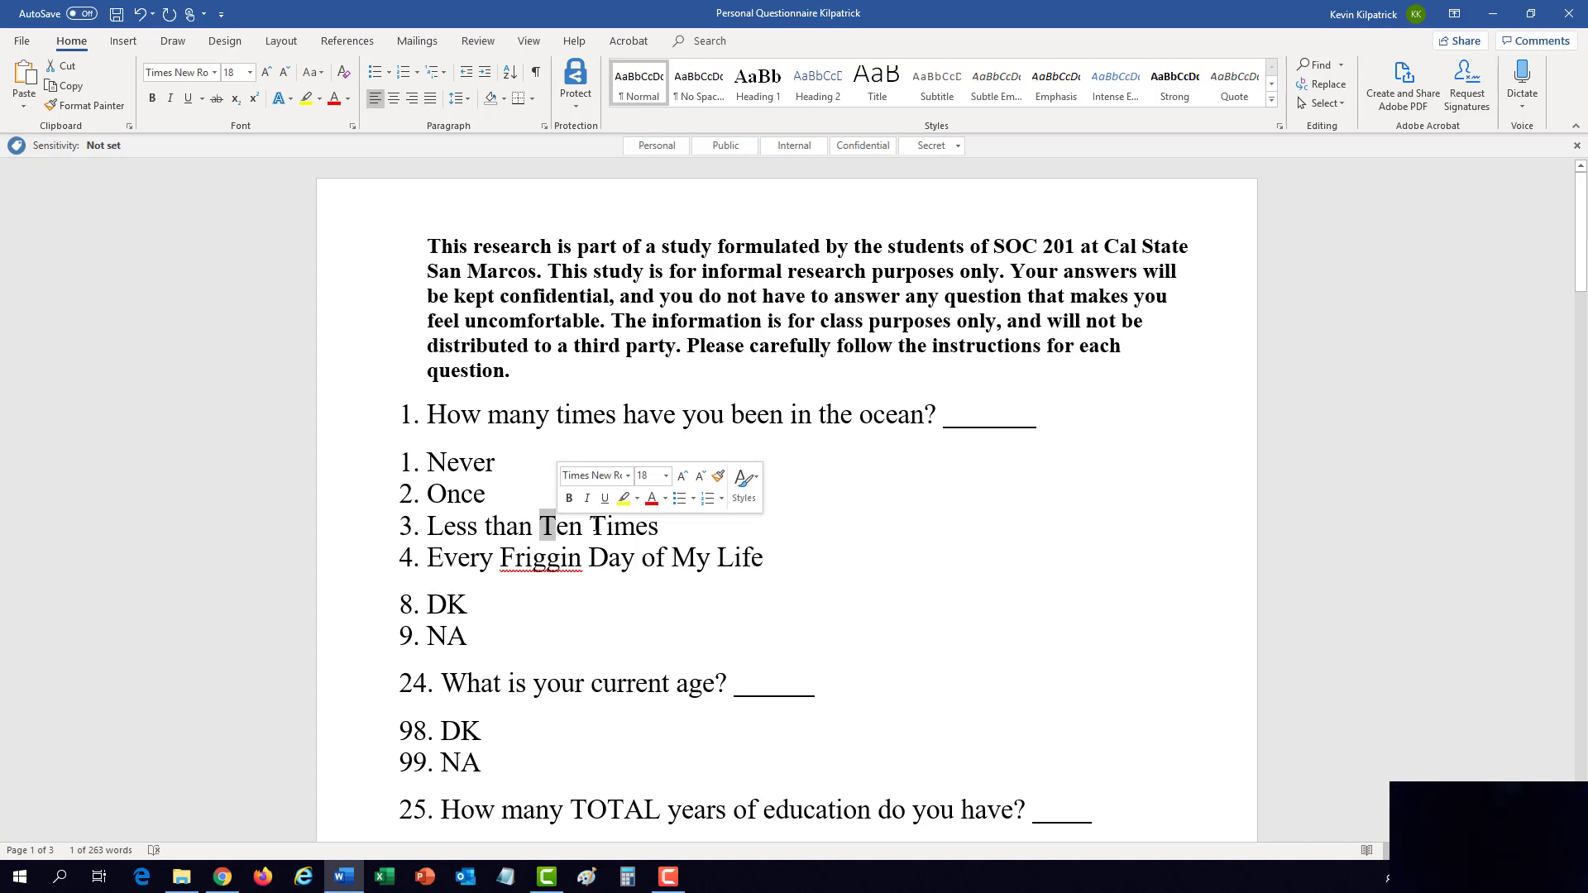
pyautogui.moveTo(590, 526); pyautogui.dragTo(606, 526)
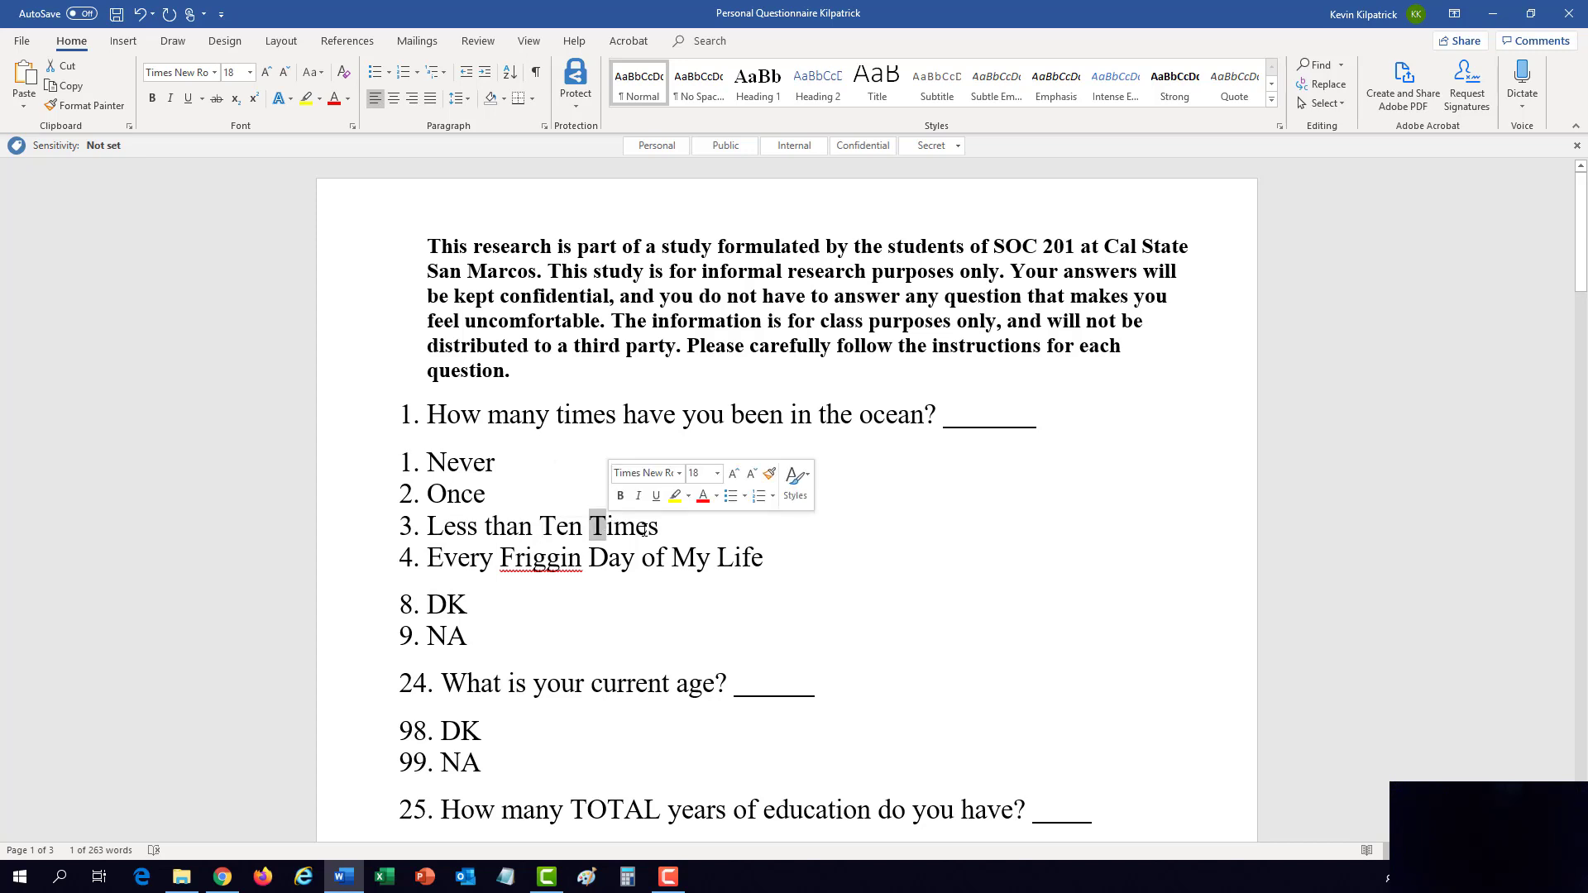
pyautogui.tripleClick(509, 530)
pyautogui.doubleClick(509, 530)
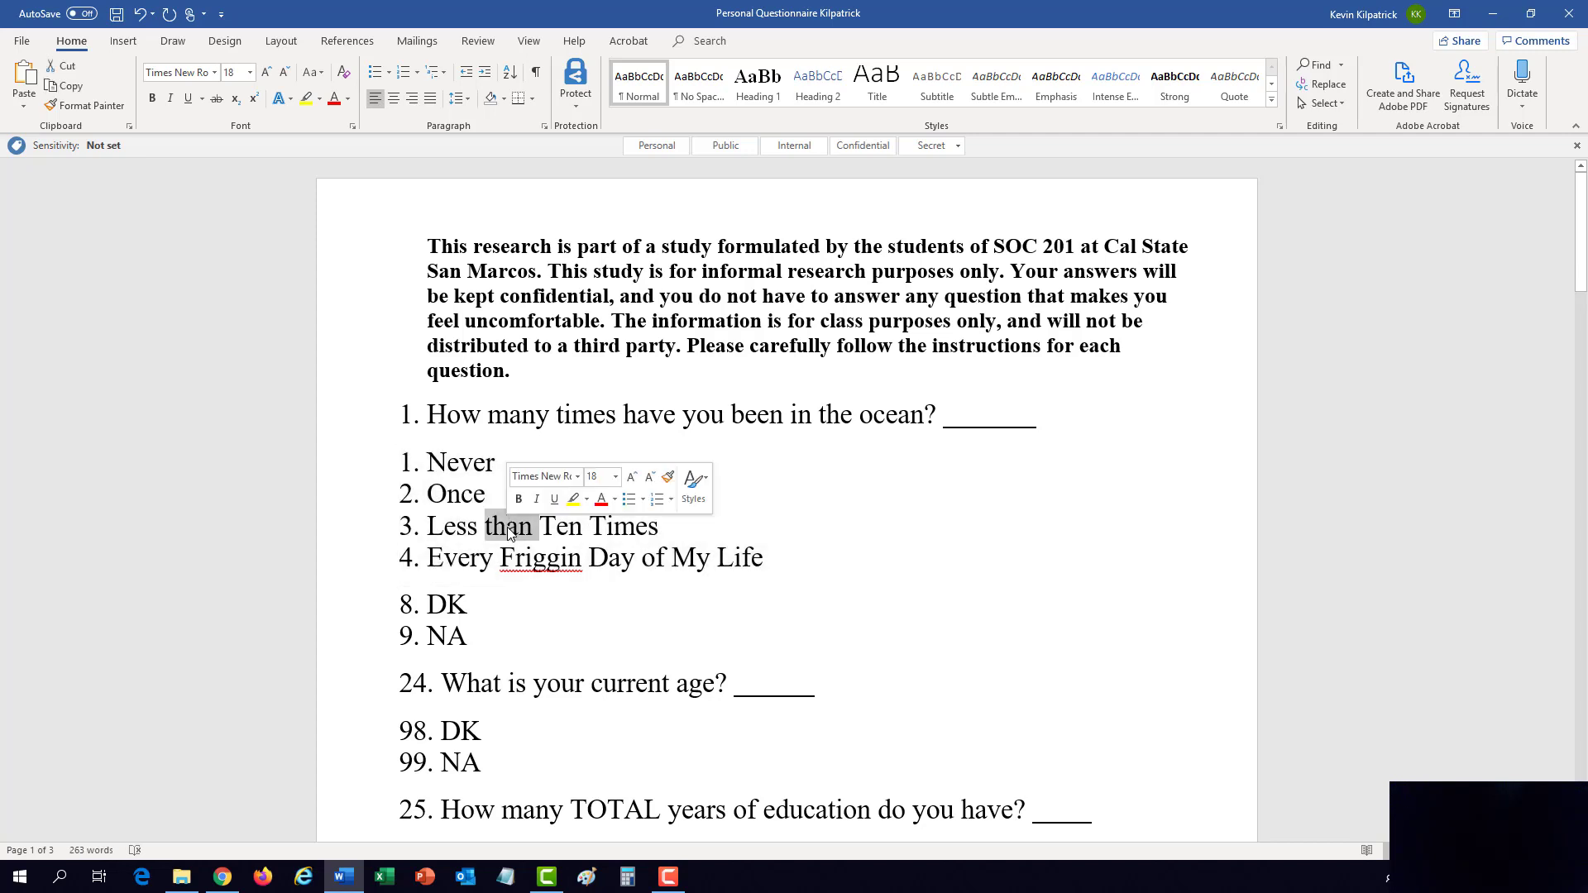
pyautogui.tripleClick(509, 530)
pyautogui.tripleClick(509, 529)
pyautogui.doubleClick(509, 530)
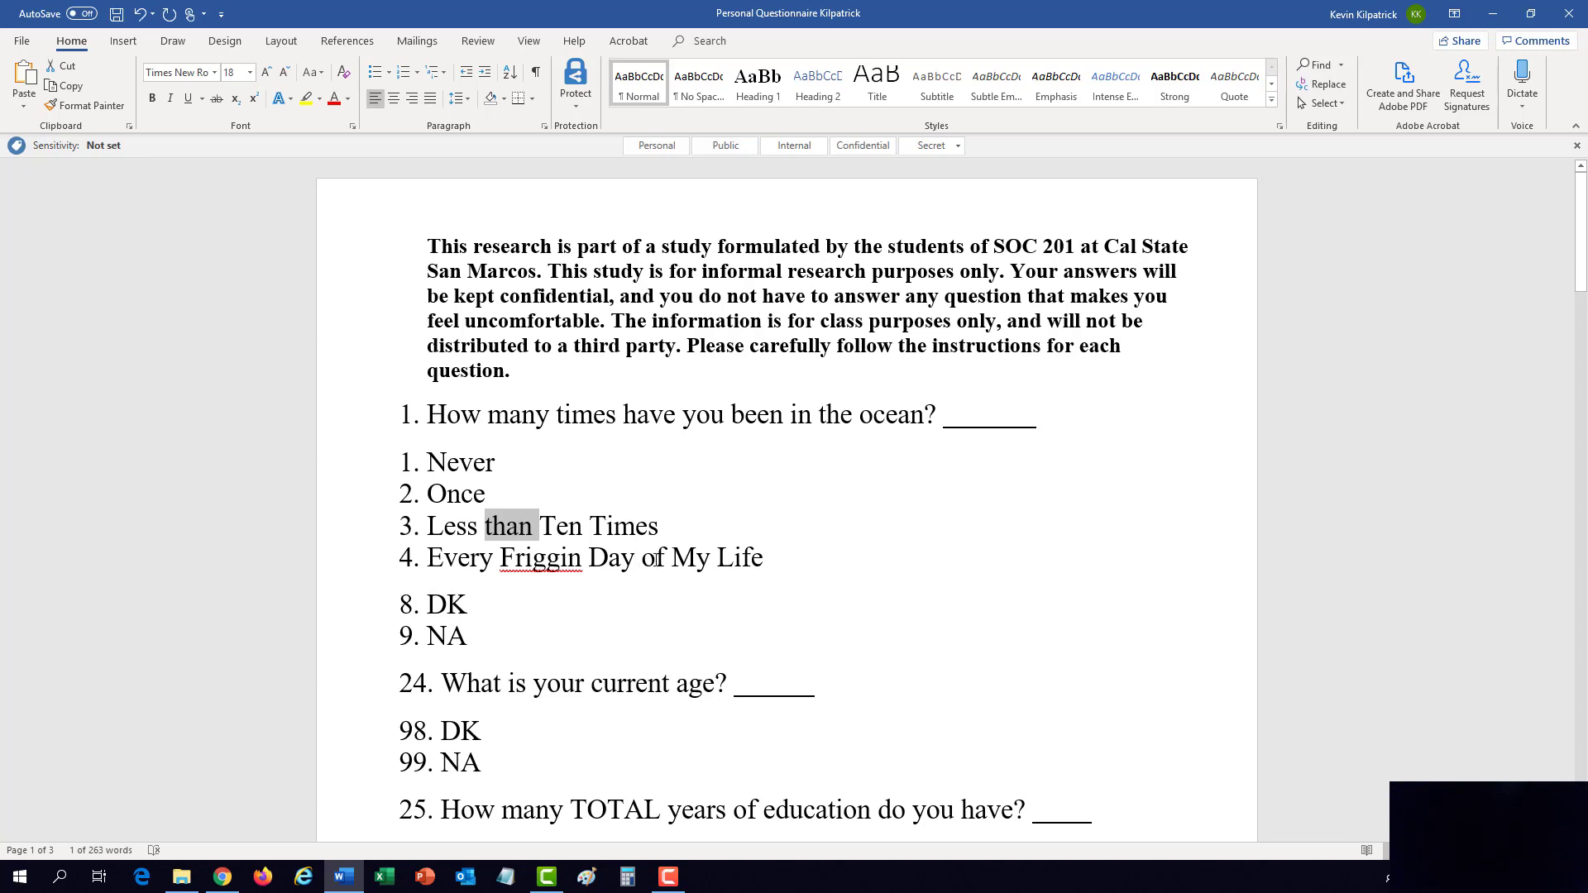
pyautogui.doubleClick(656, 560)
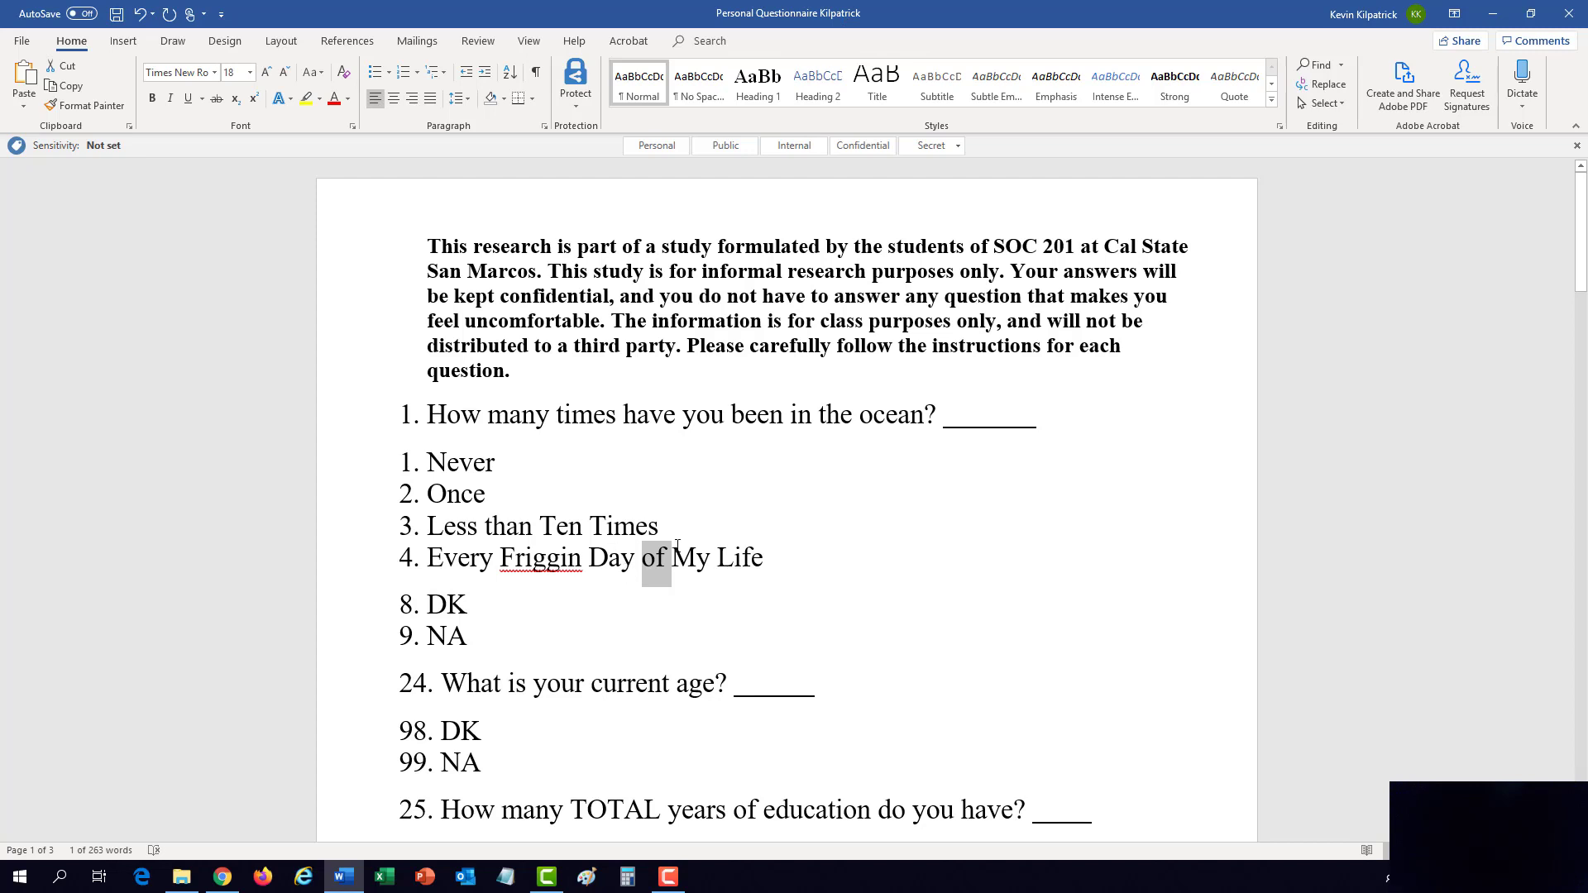
# Step: Underline "TOTAL years of education" in question 25
pyautogui.scroll(-5, 676, 546)
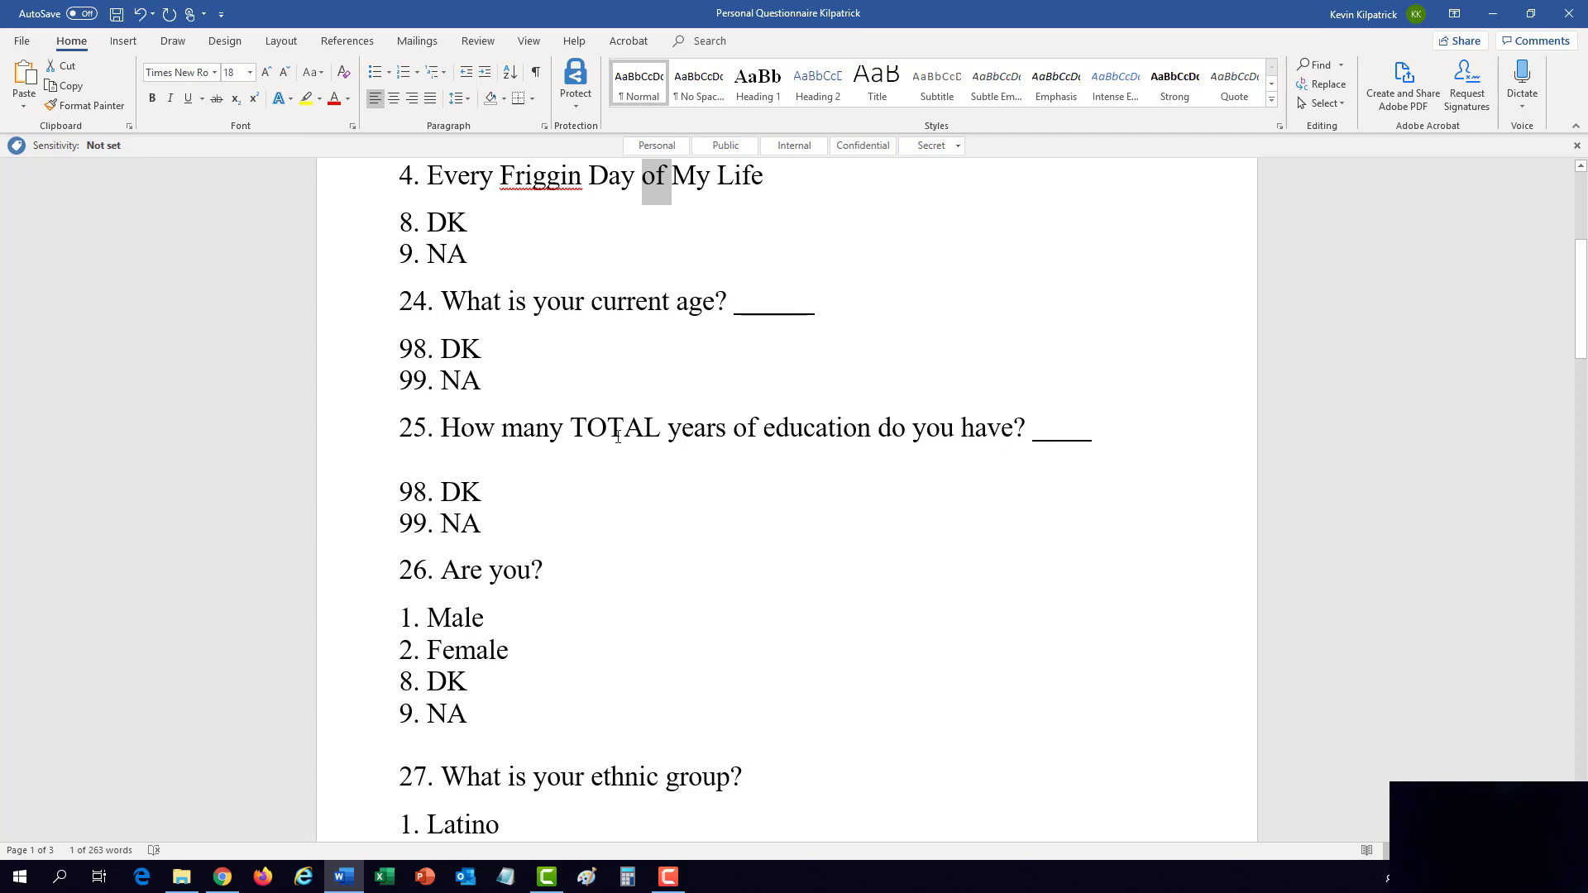
pyautogui.moveTo(584, 427); pyautogui.dragTo(876, 429)
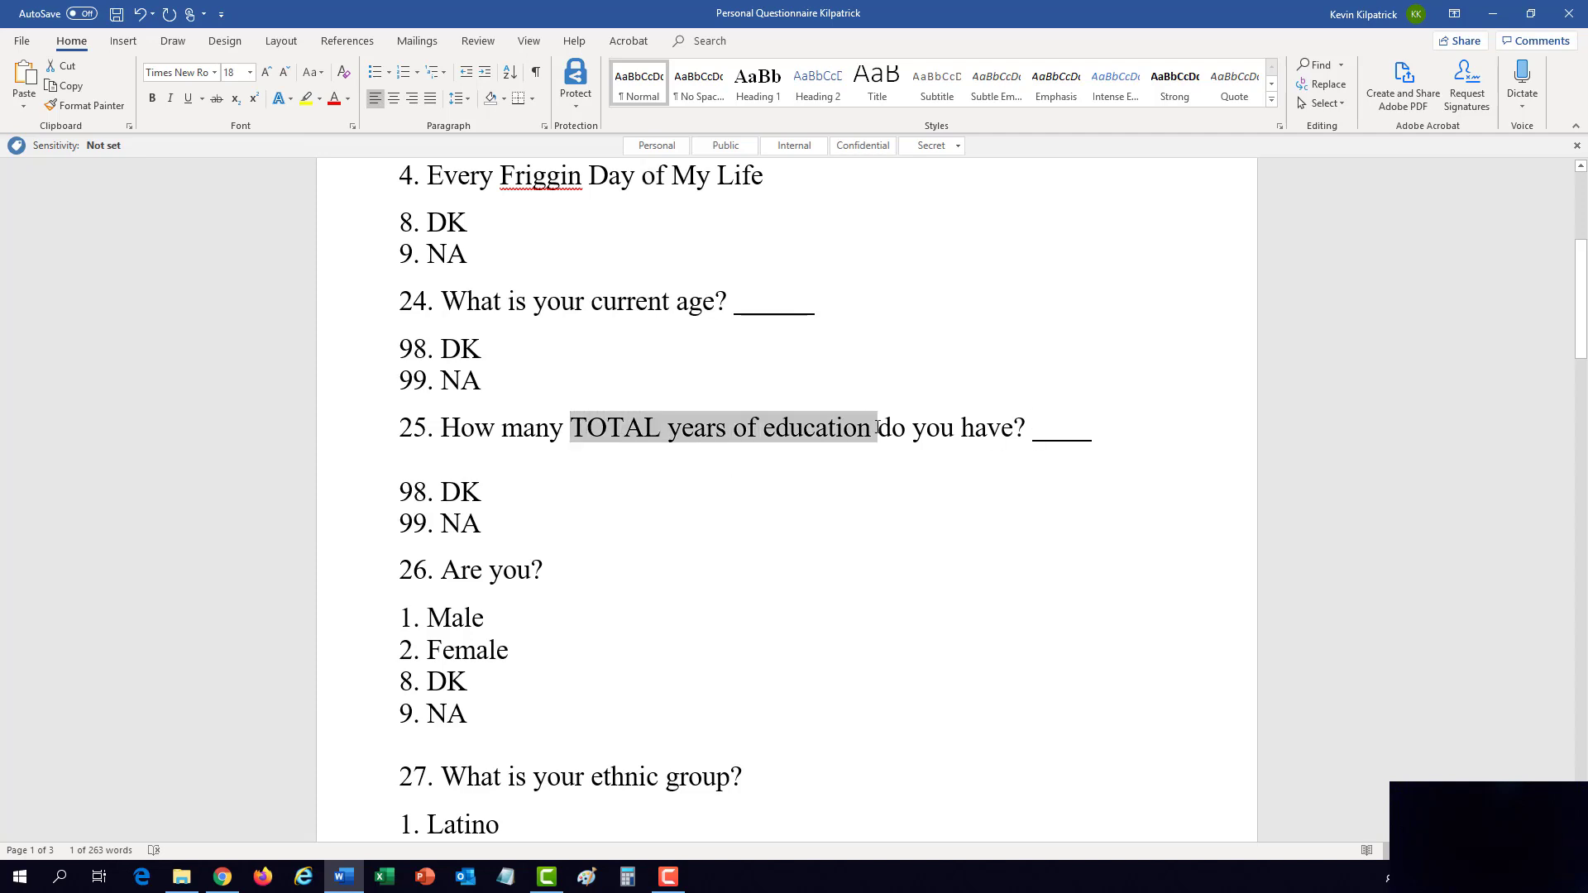
pyautogui.click(924, 400)
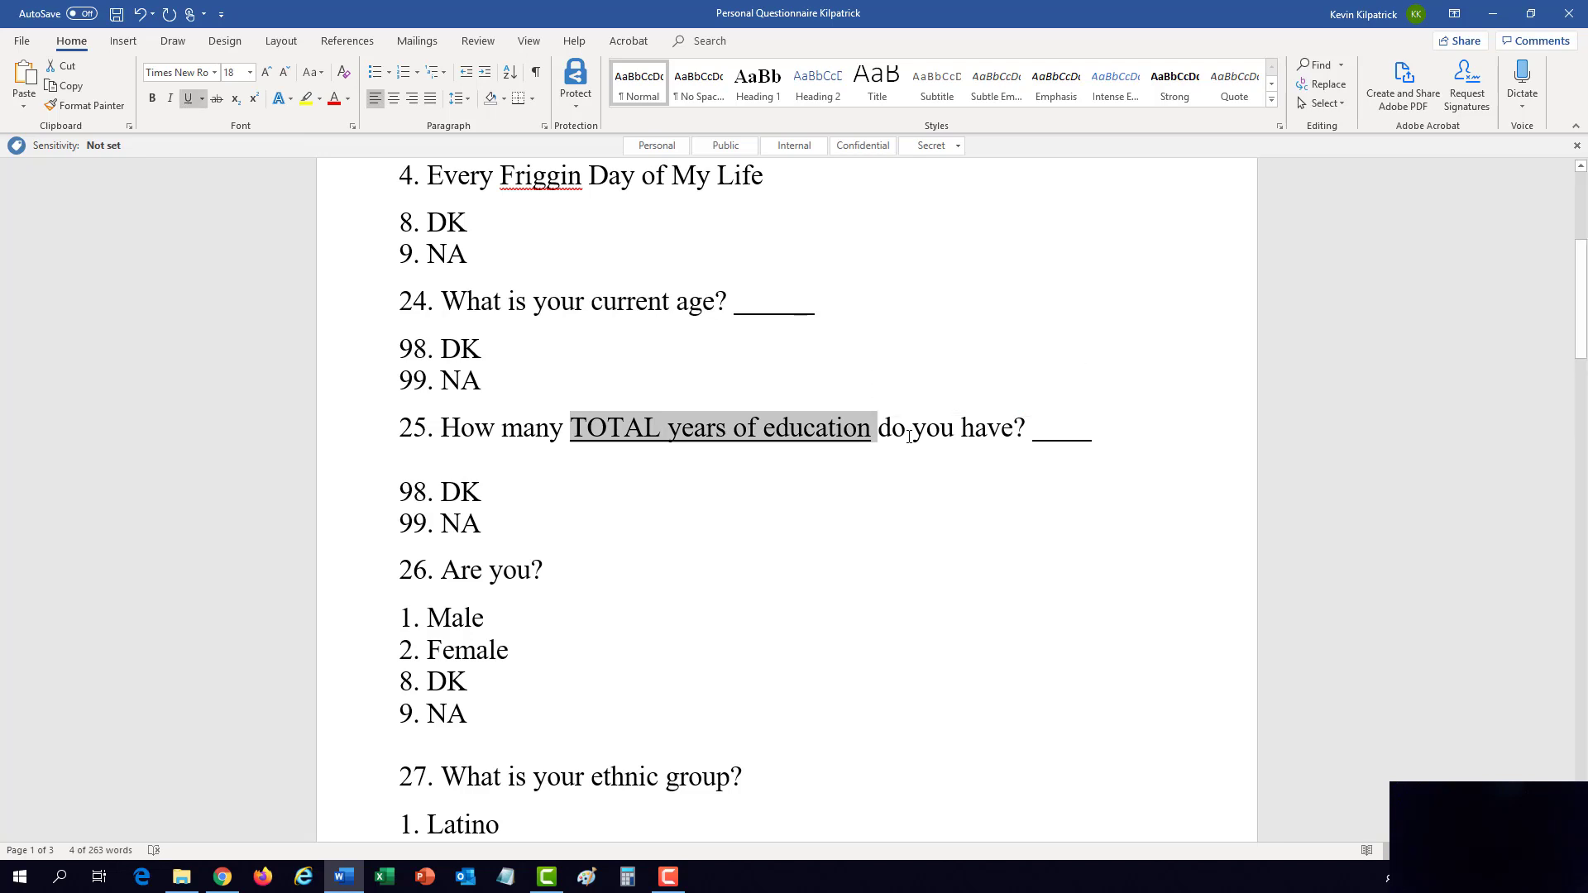
pyautogui.click(910, 436)
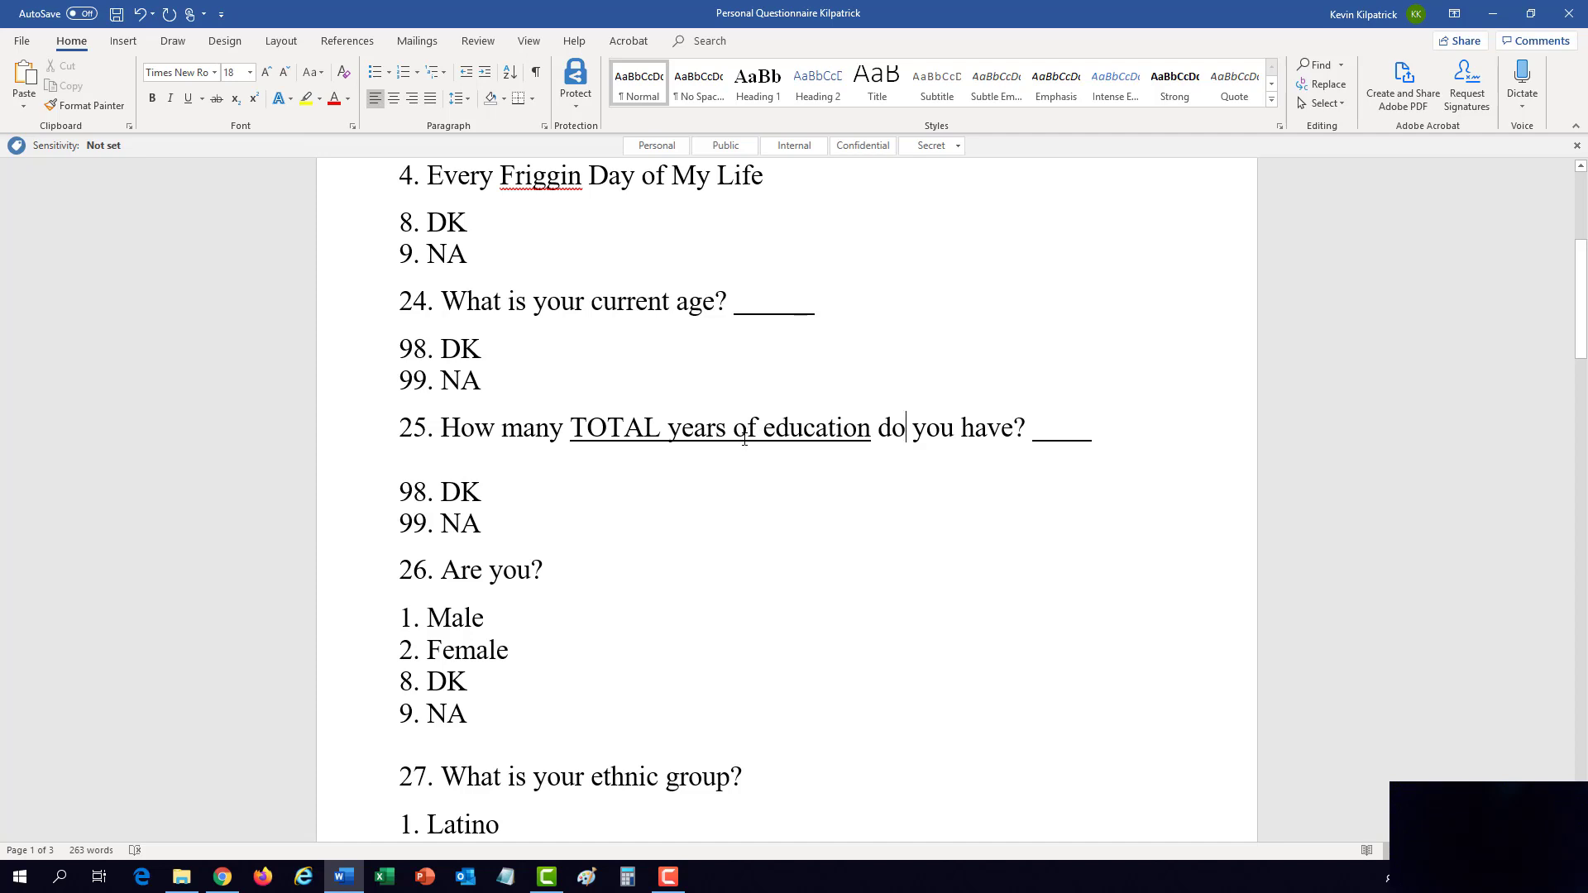
# Step: Examine the answer list of the ethnic group question, including the "Other" answer with its fill-in line
pyautogui.scroll(-3, 745, 443)
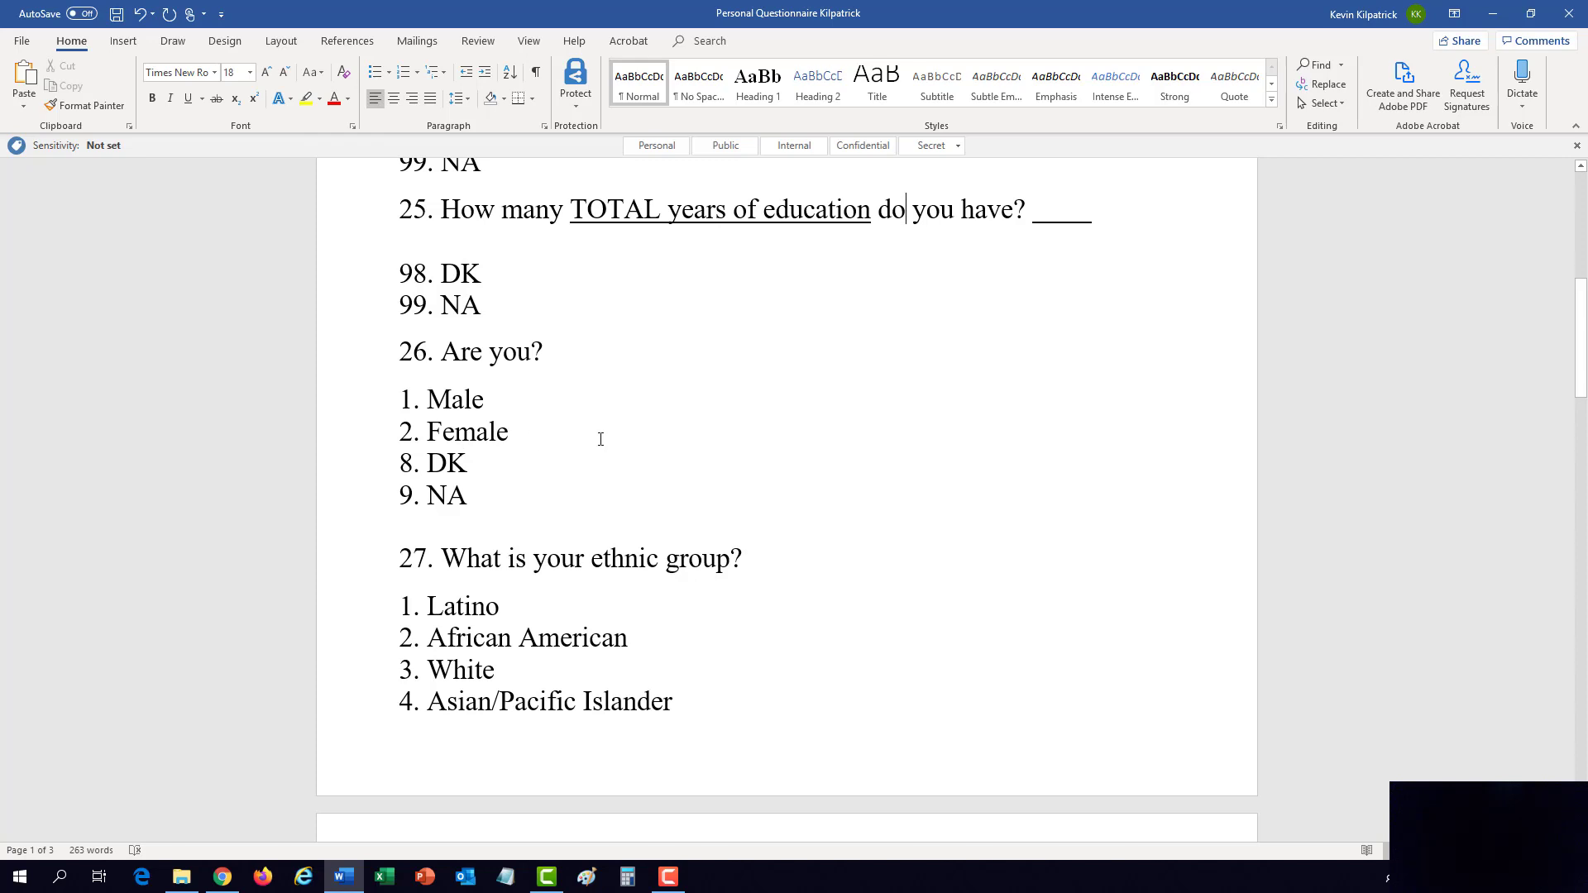
pyautogui.scroll(-4, 600, 439)
pyautogui.scroll(1, 595, 447)
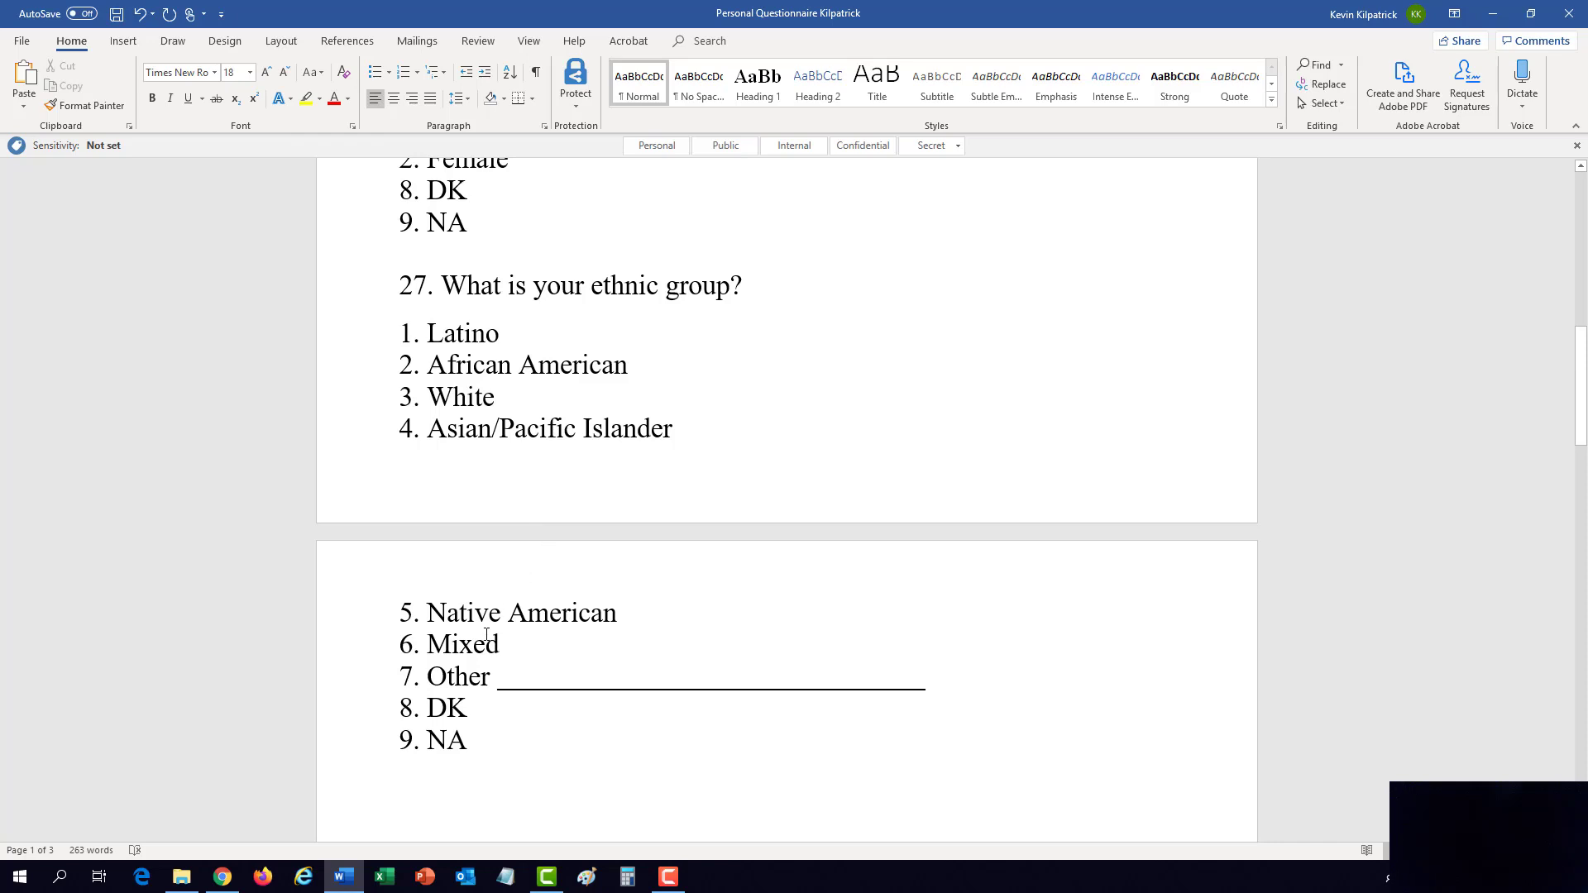
pyautogui.click(374, 679)
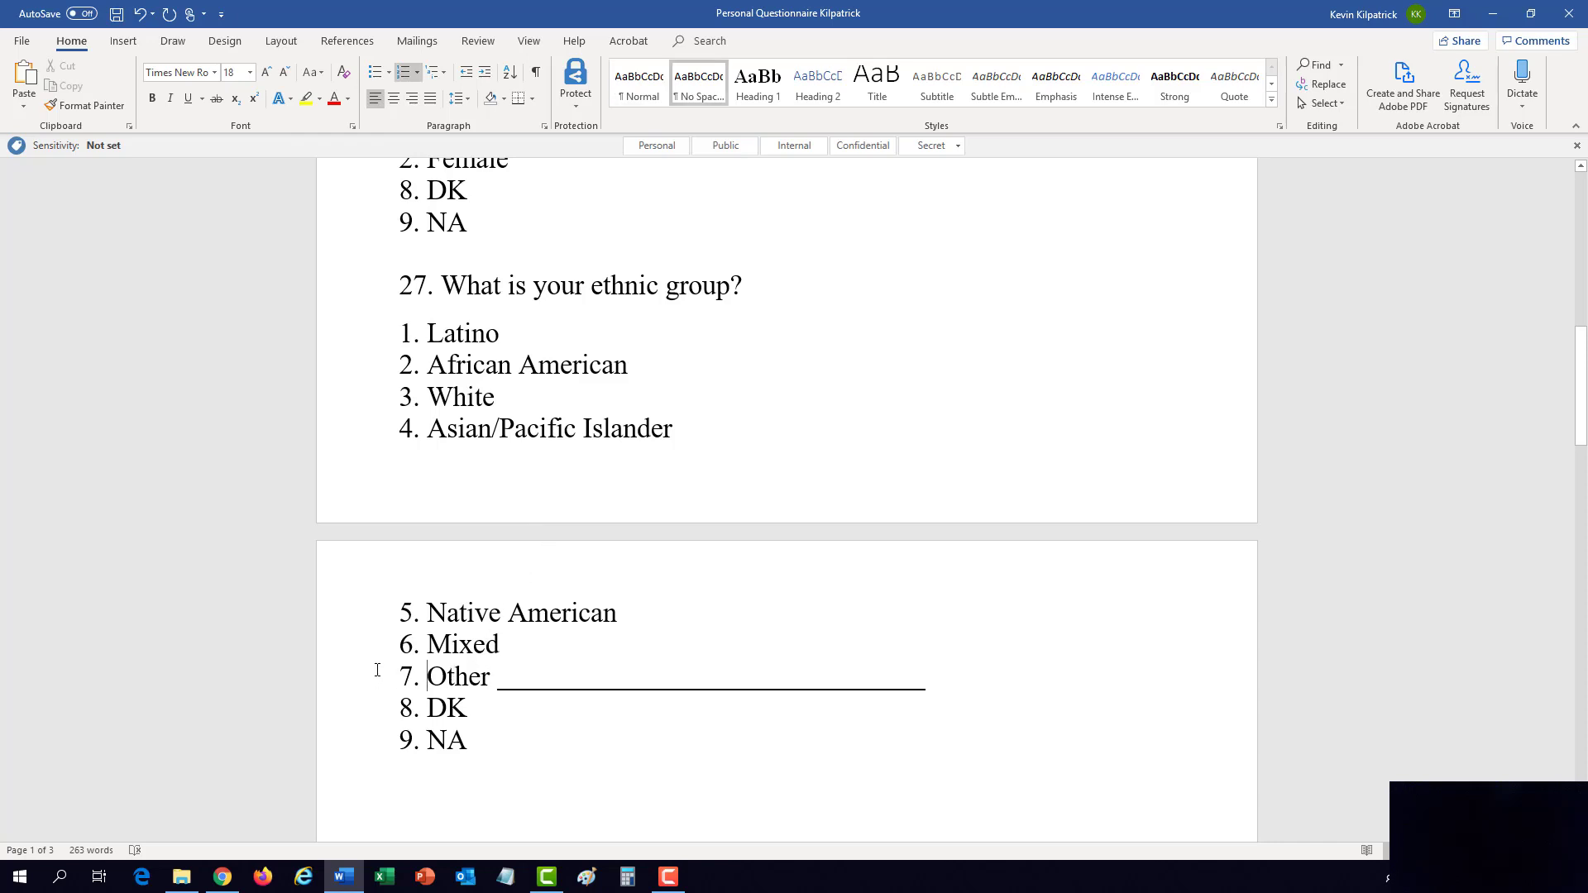
pyautogui.click(333, 685)
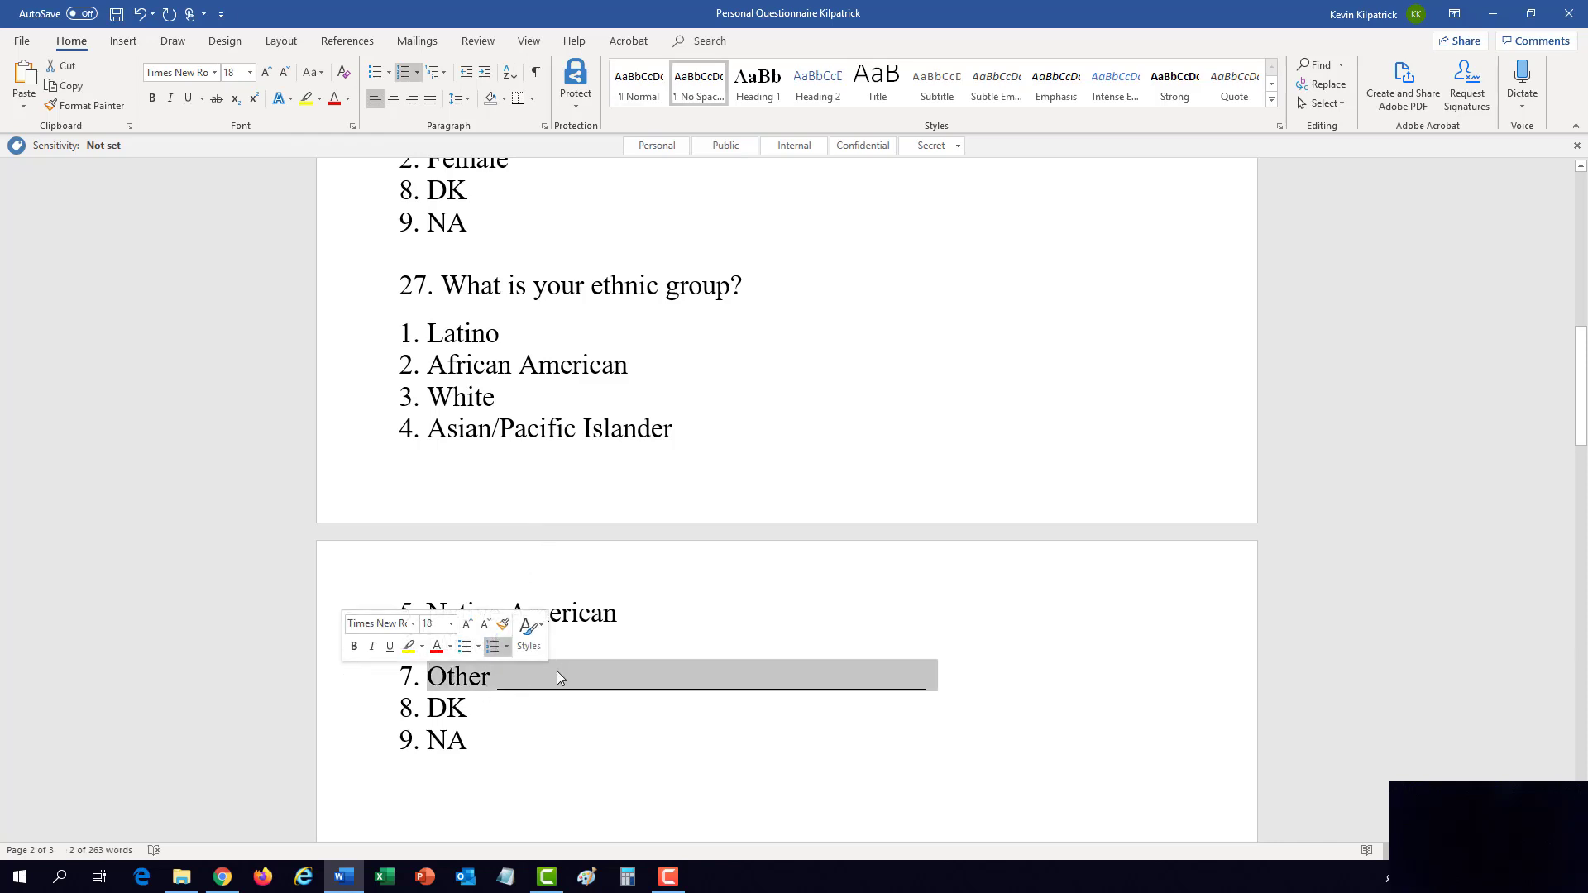
pyautogui.click(591, 672)
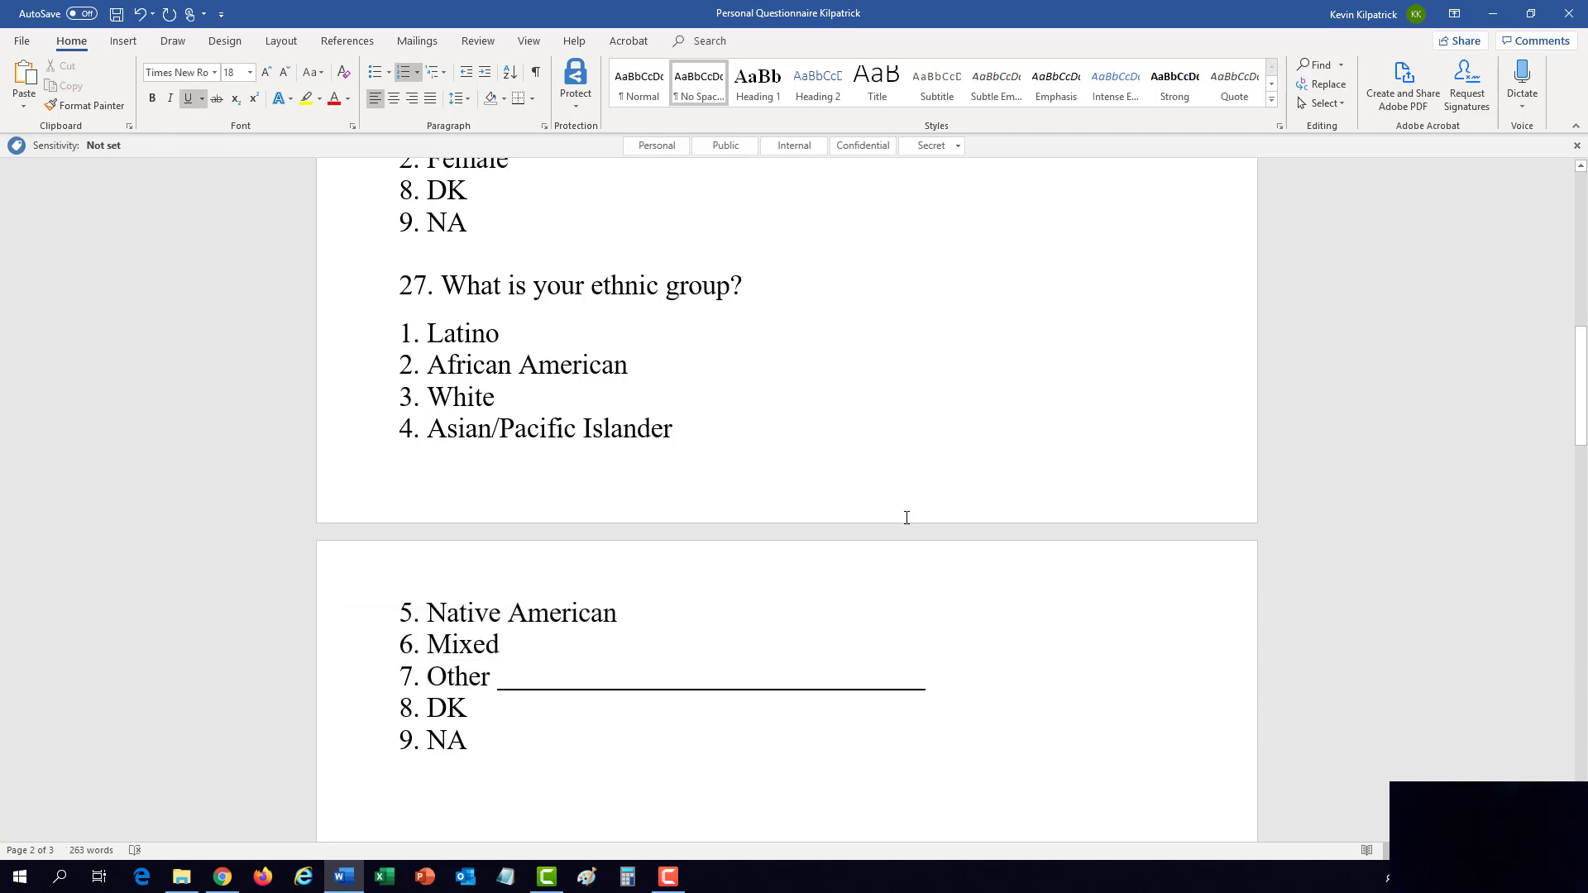
# Step: Remove the extra blank lines above the personal income question, leaving a single blank line after the ethnic group answers
pyautogui.scroll(-3, 894, 518)
pyautogui.click(754, 527)
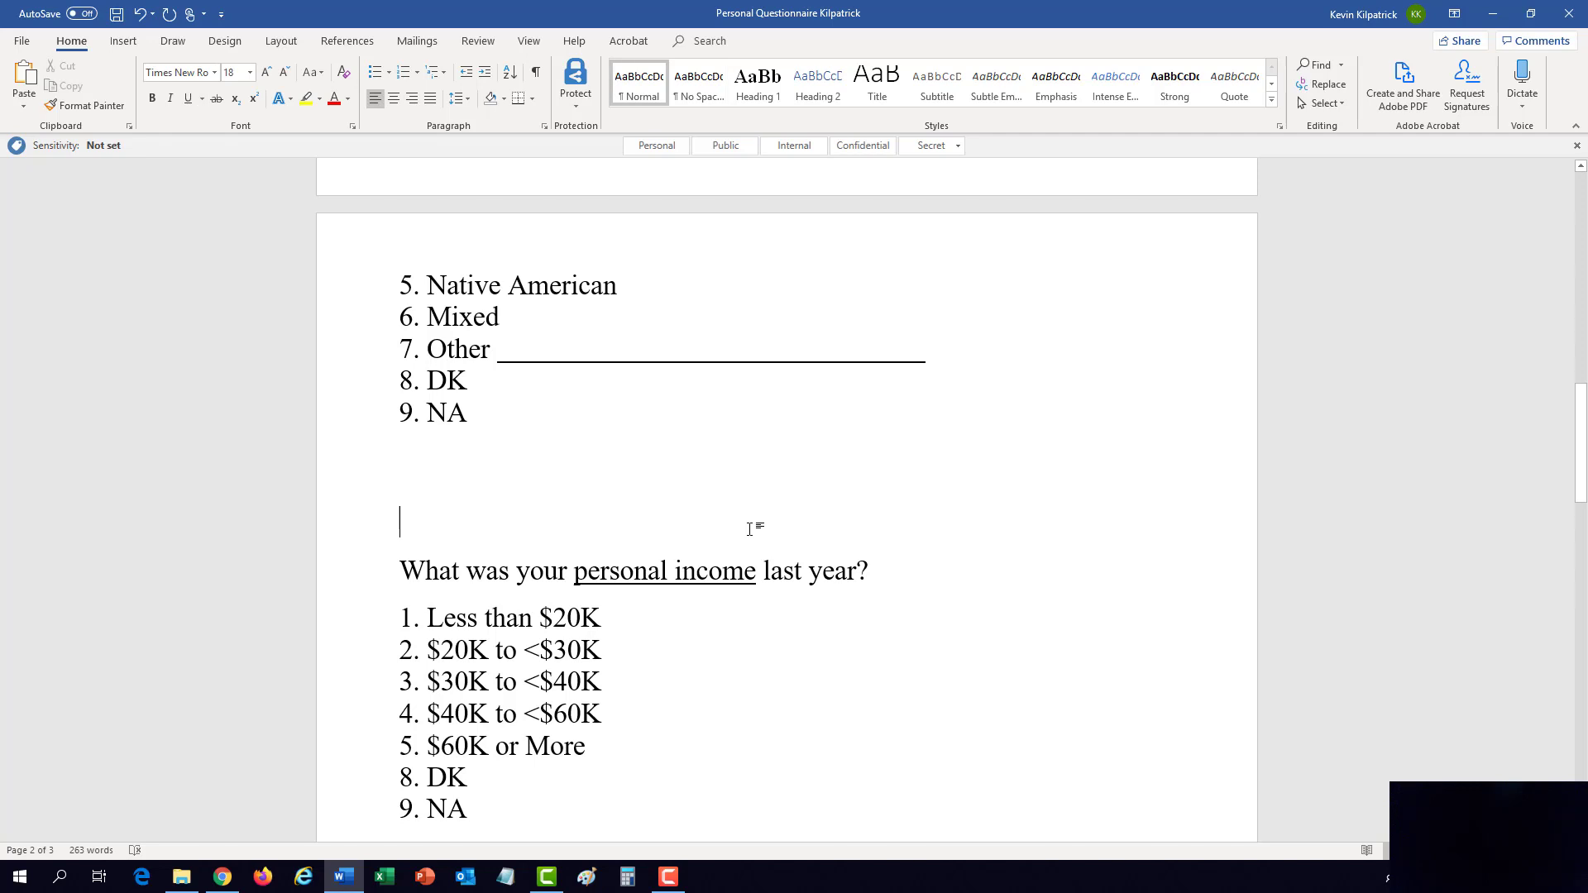
pyautogui.press('BackSpace')
pyautogui.press('BackSpace')
pyautogui.write('\\')
pyautogui.press('BackSpace')
pyautogui.press('BackSpace')
pyautogui.press('BackSpace')
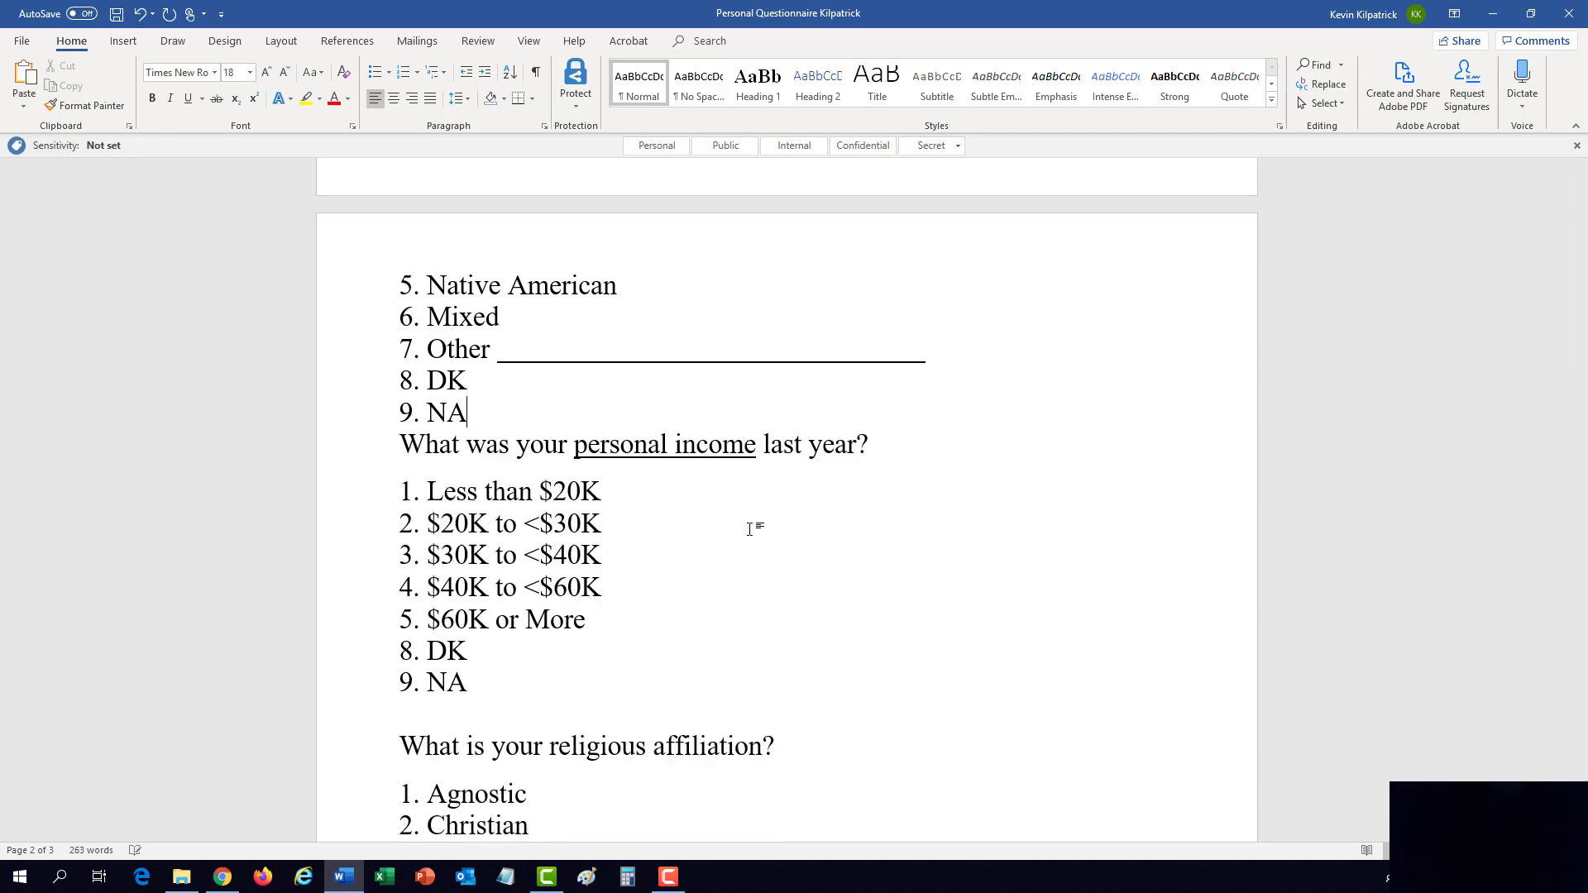
pyautogui.press('Return')
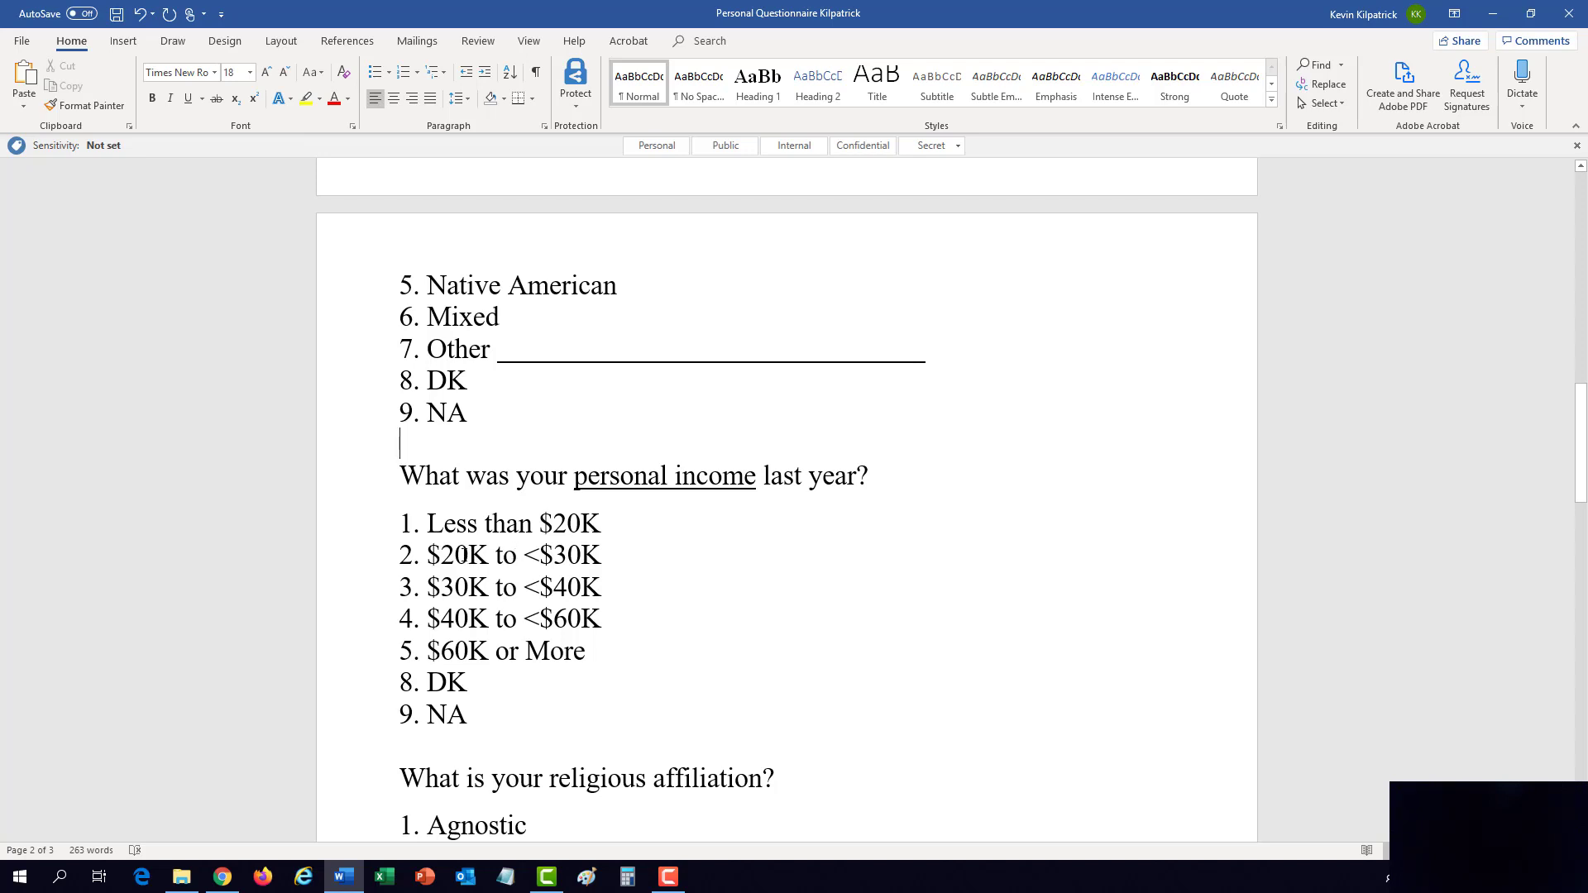
# Step: Examine the personal income answer ranges, comparing where each bracket ends with where the following one begins
pyautogui.doubleClick(532, 555)
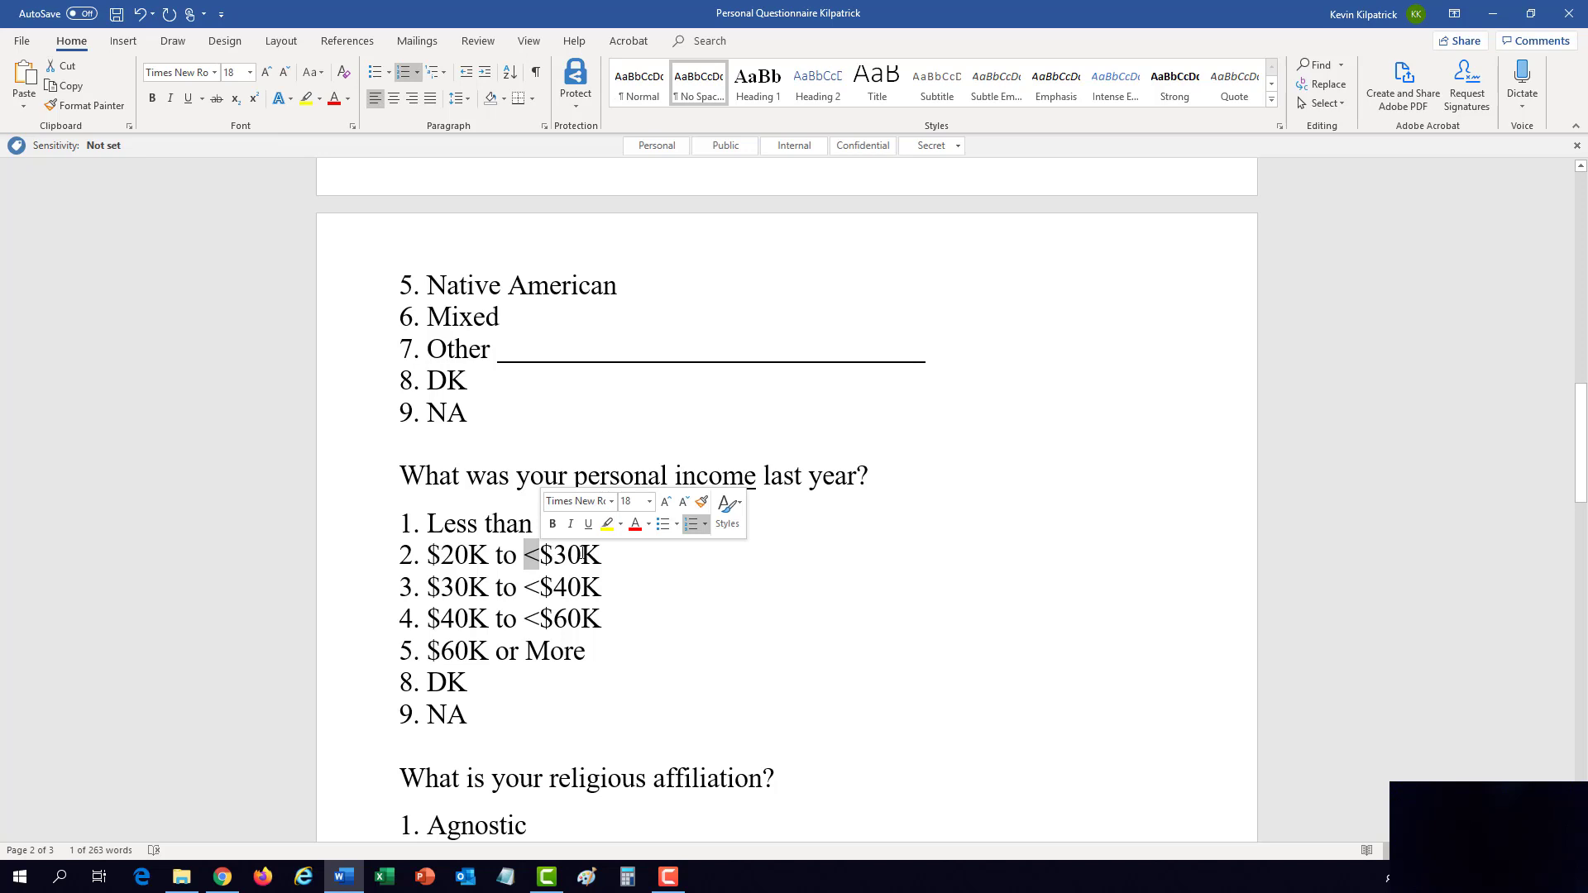
pyautogui.click(365, 590)
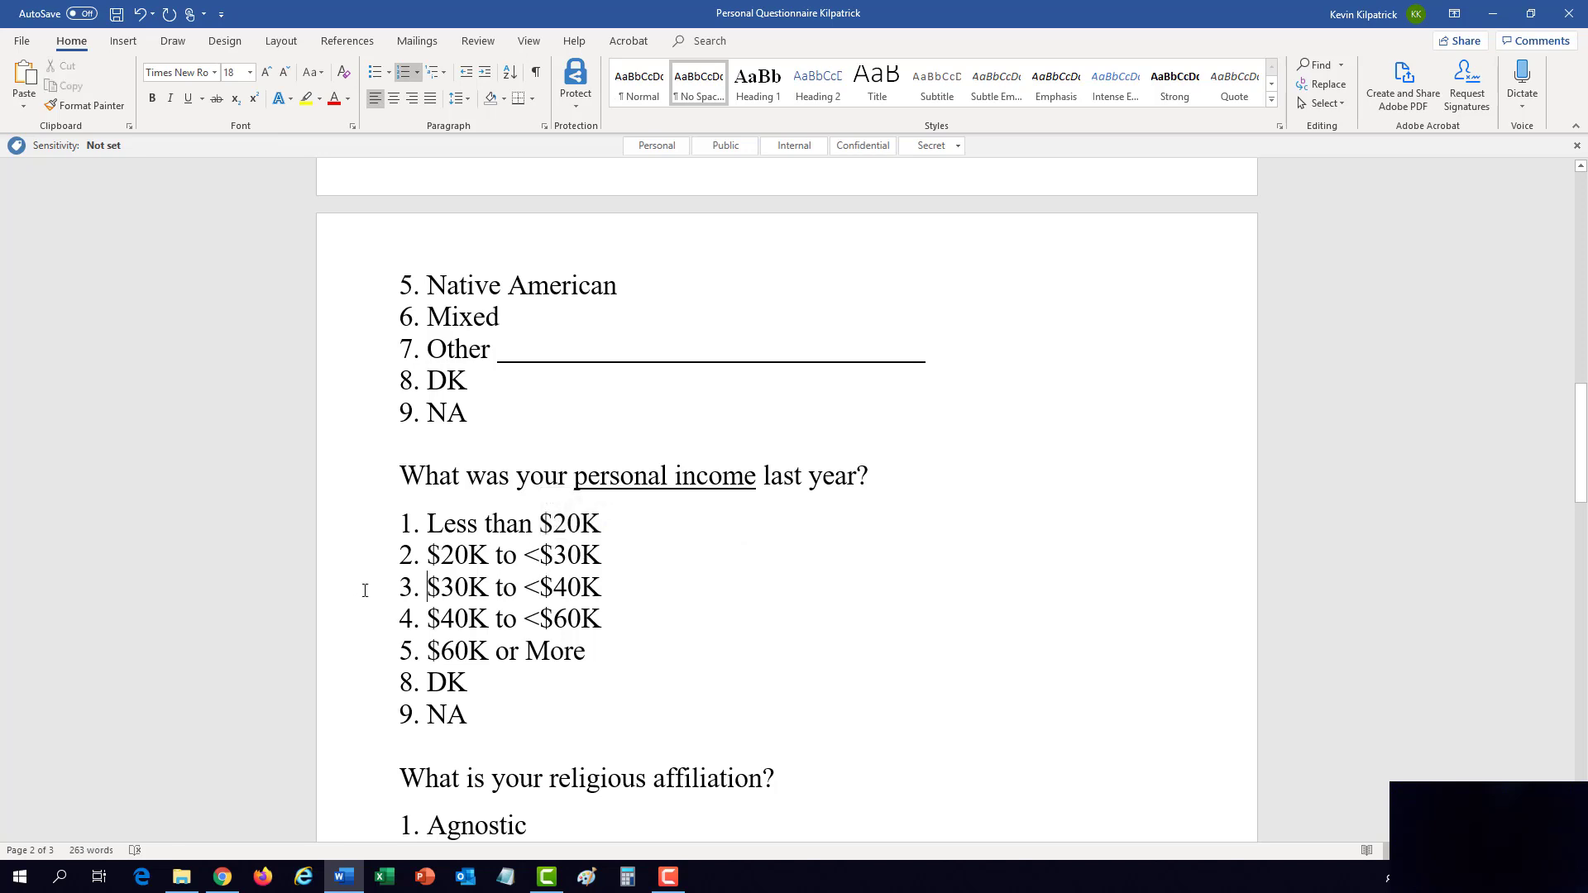
pyautogui.click(341, 595)
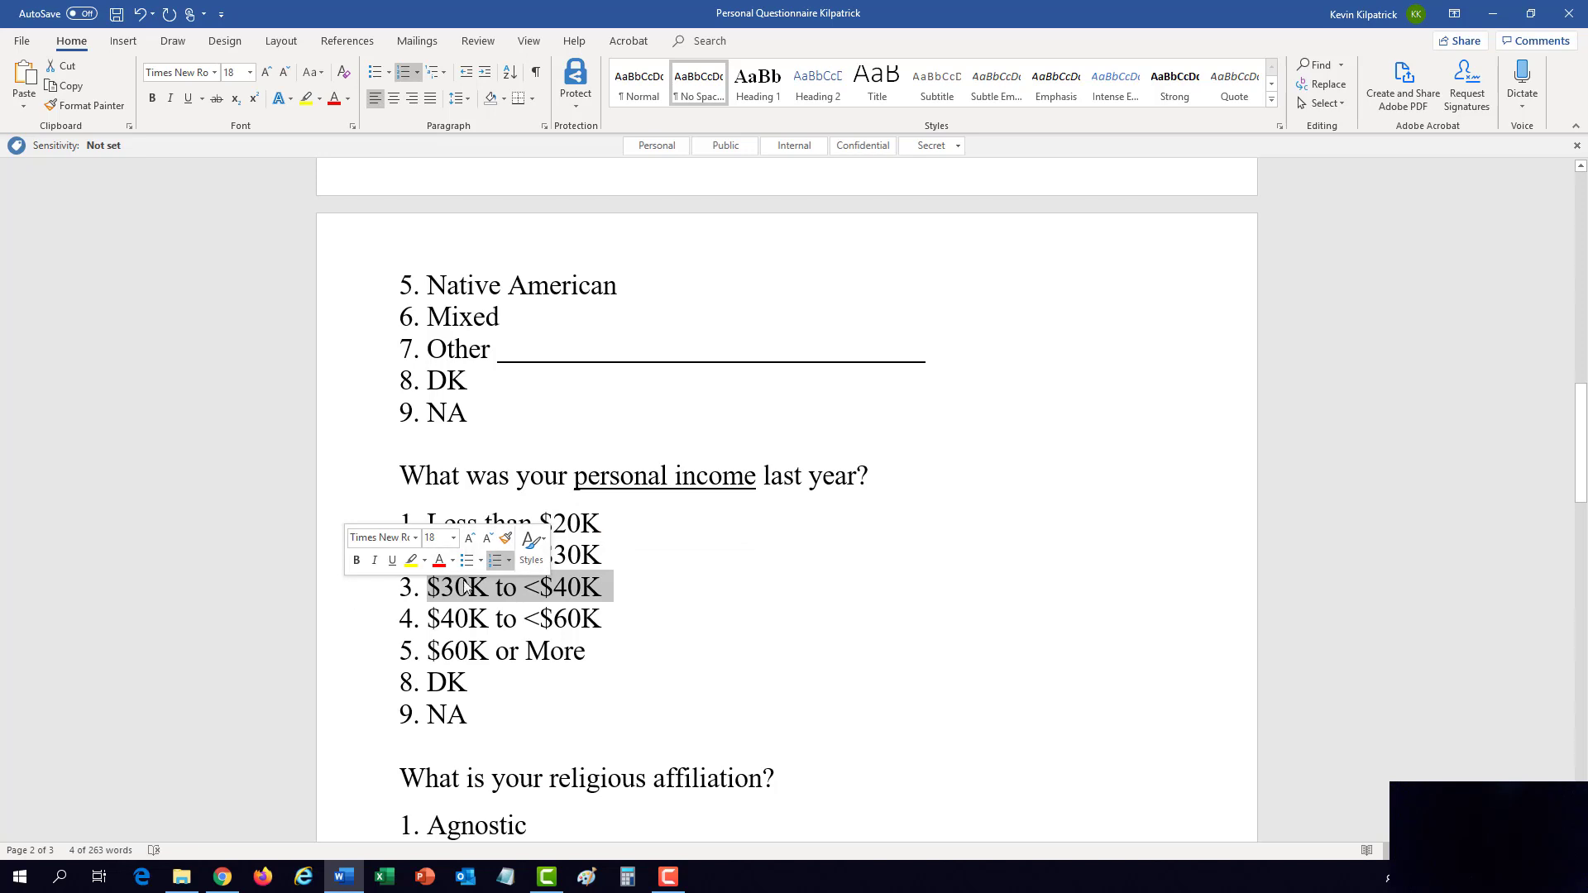
pyautogui.click(348, 626)
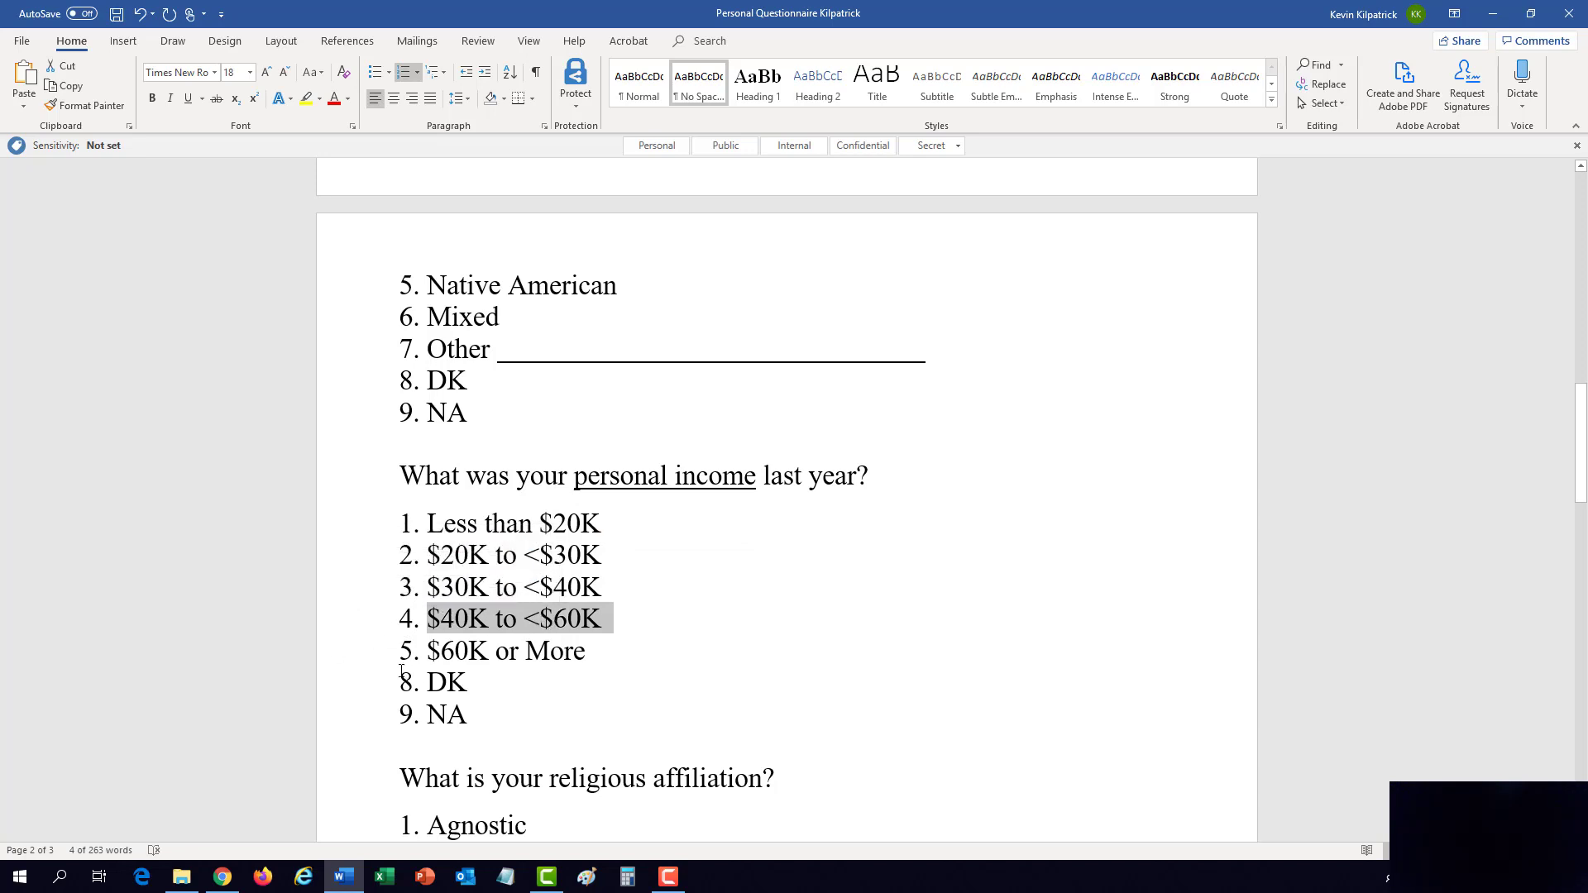
pyautogui.click(335, 655)
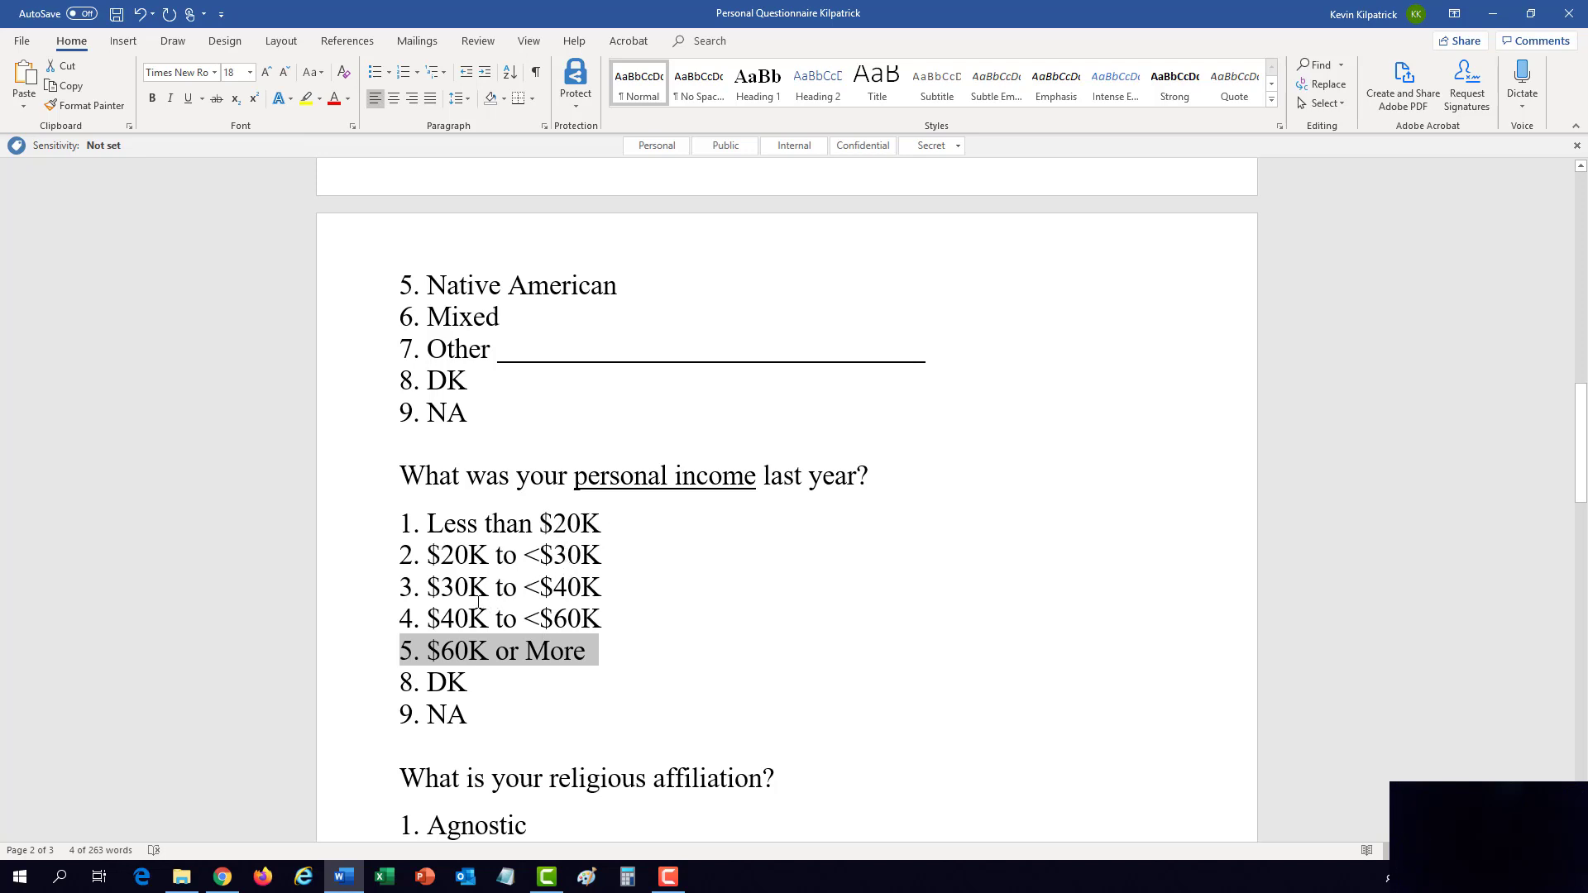
pyautogui.click(337, 555)
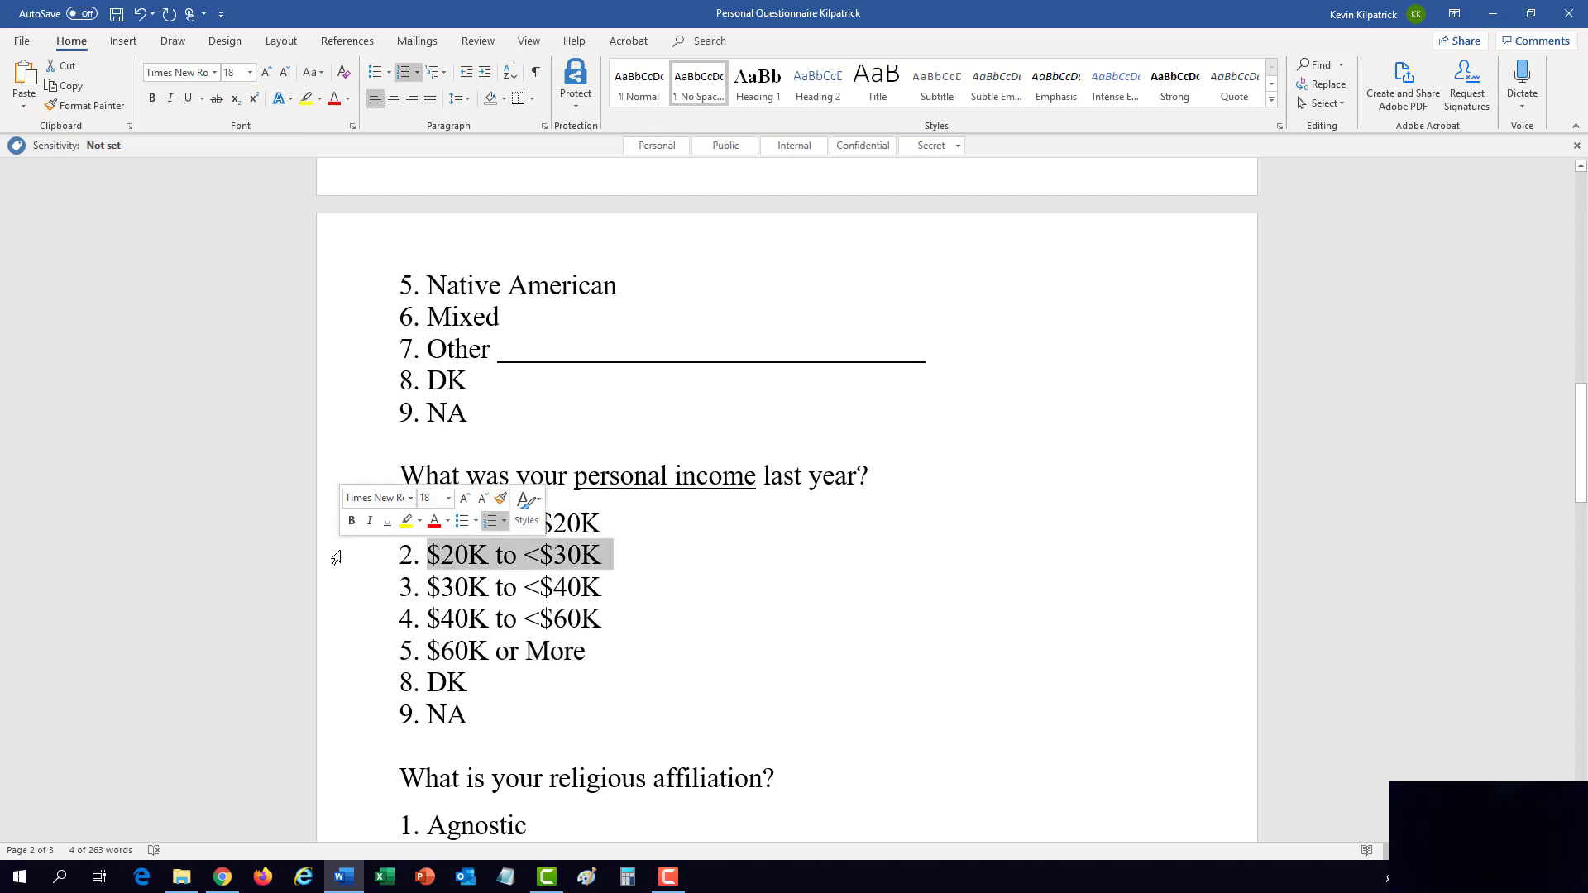
pyautogui.click(348, 588)
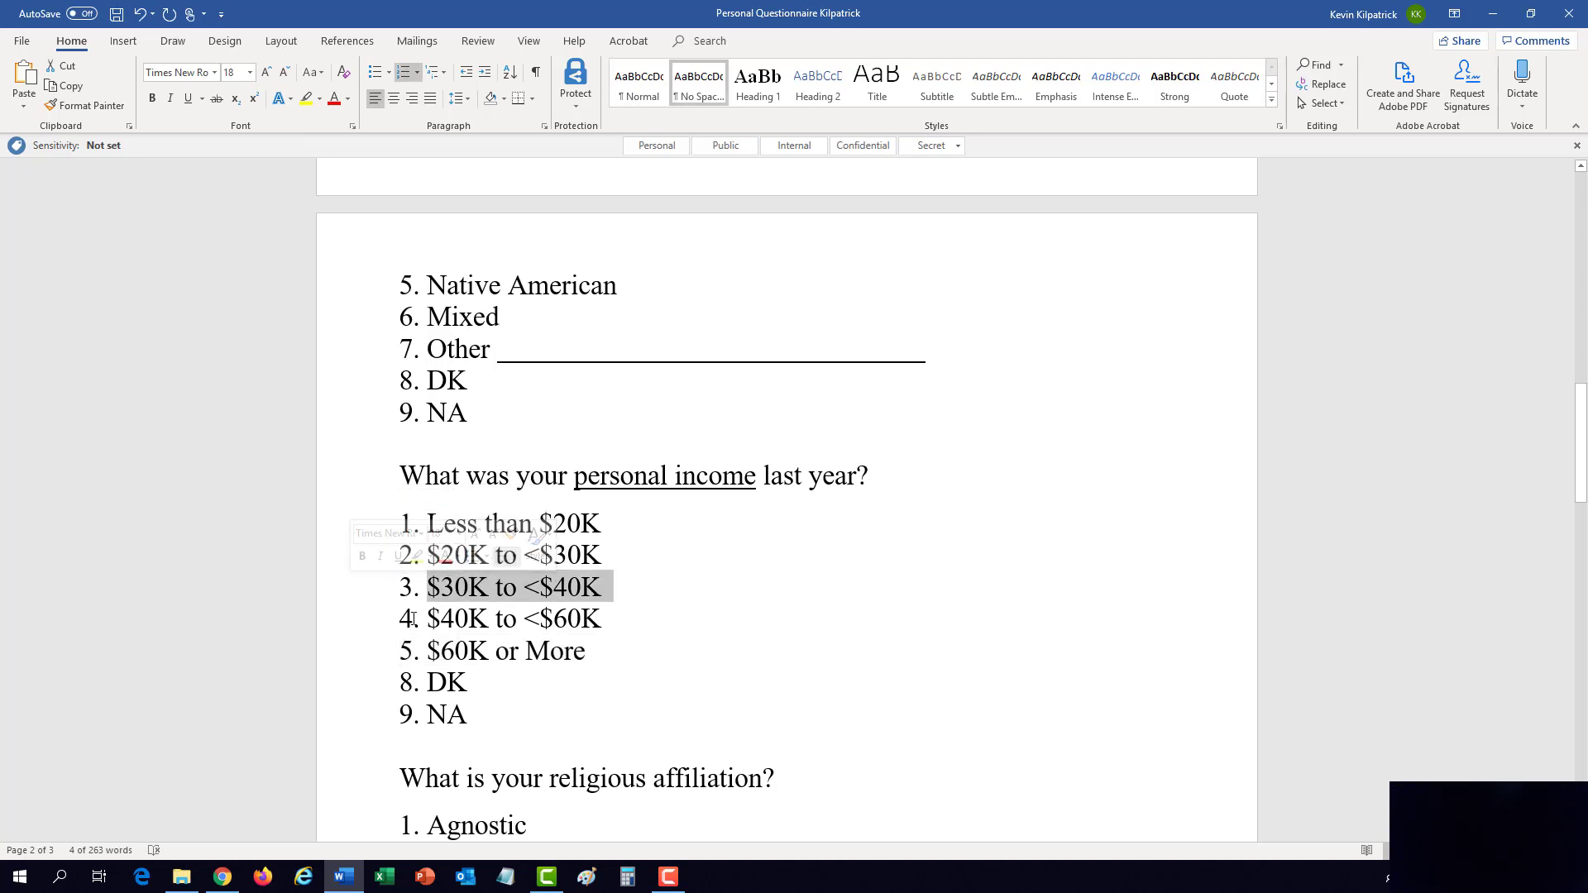
pyautogui.click(554, 557)
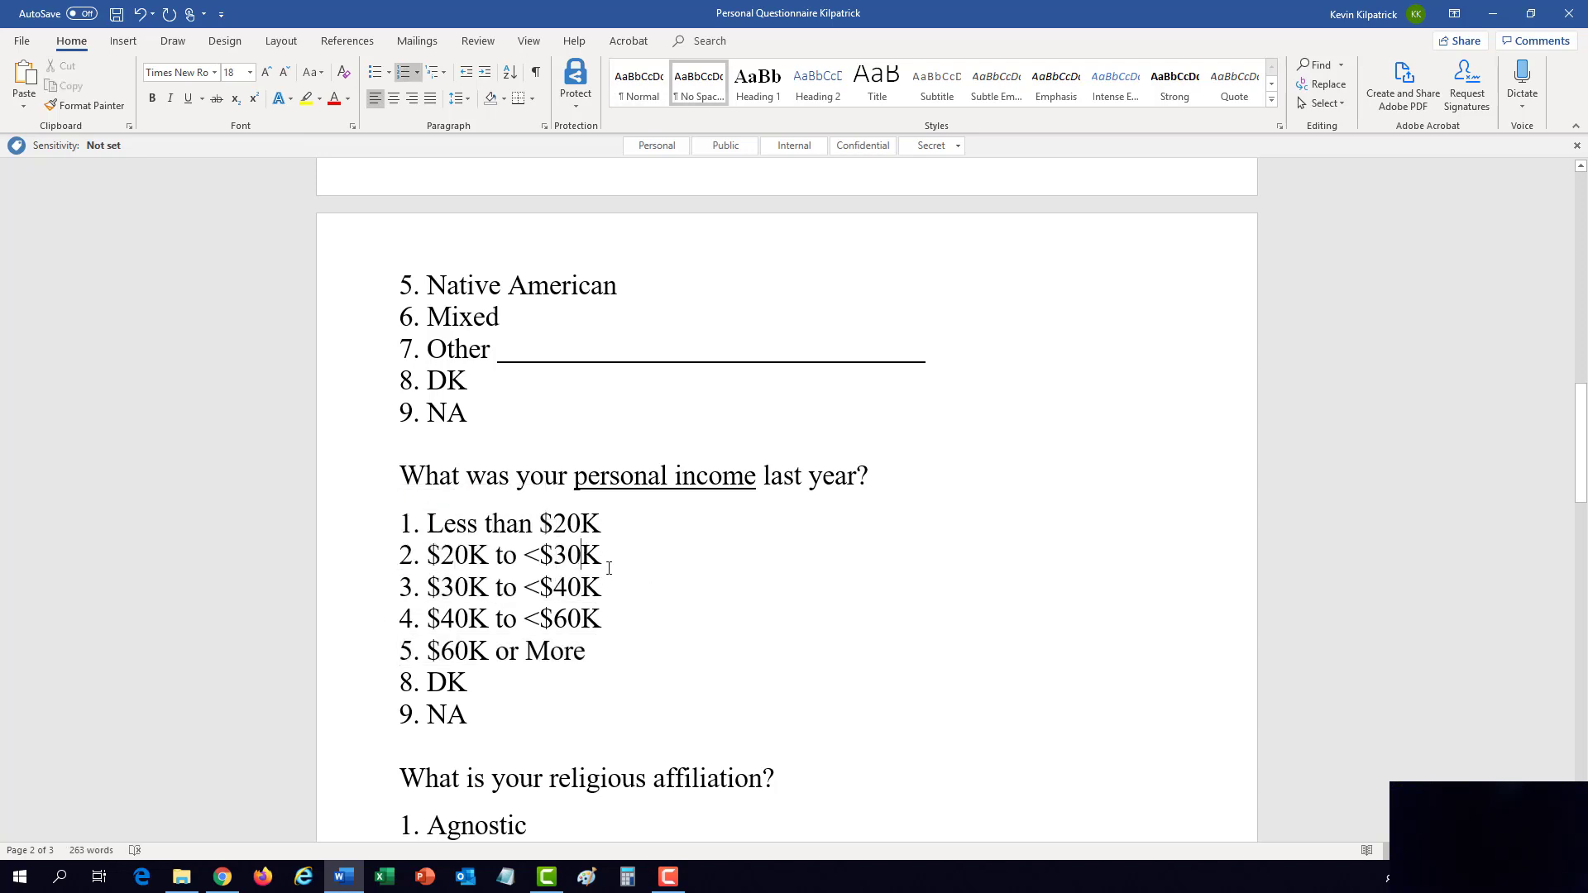
pyautogui.doubleClick(554, 558)
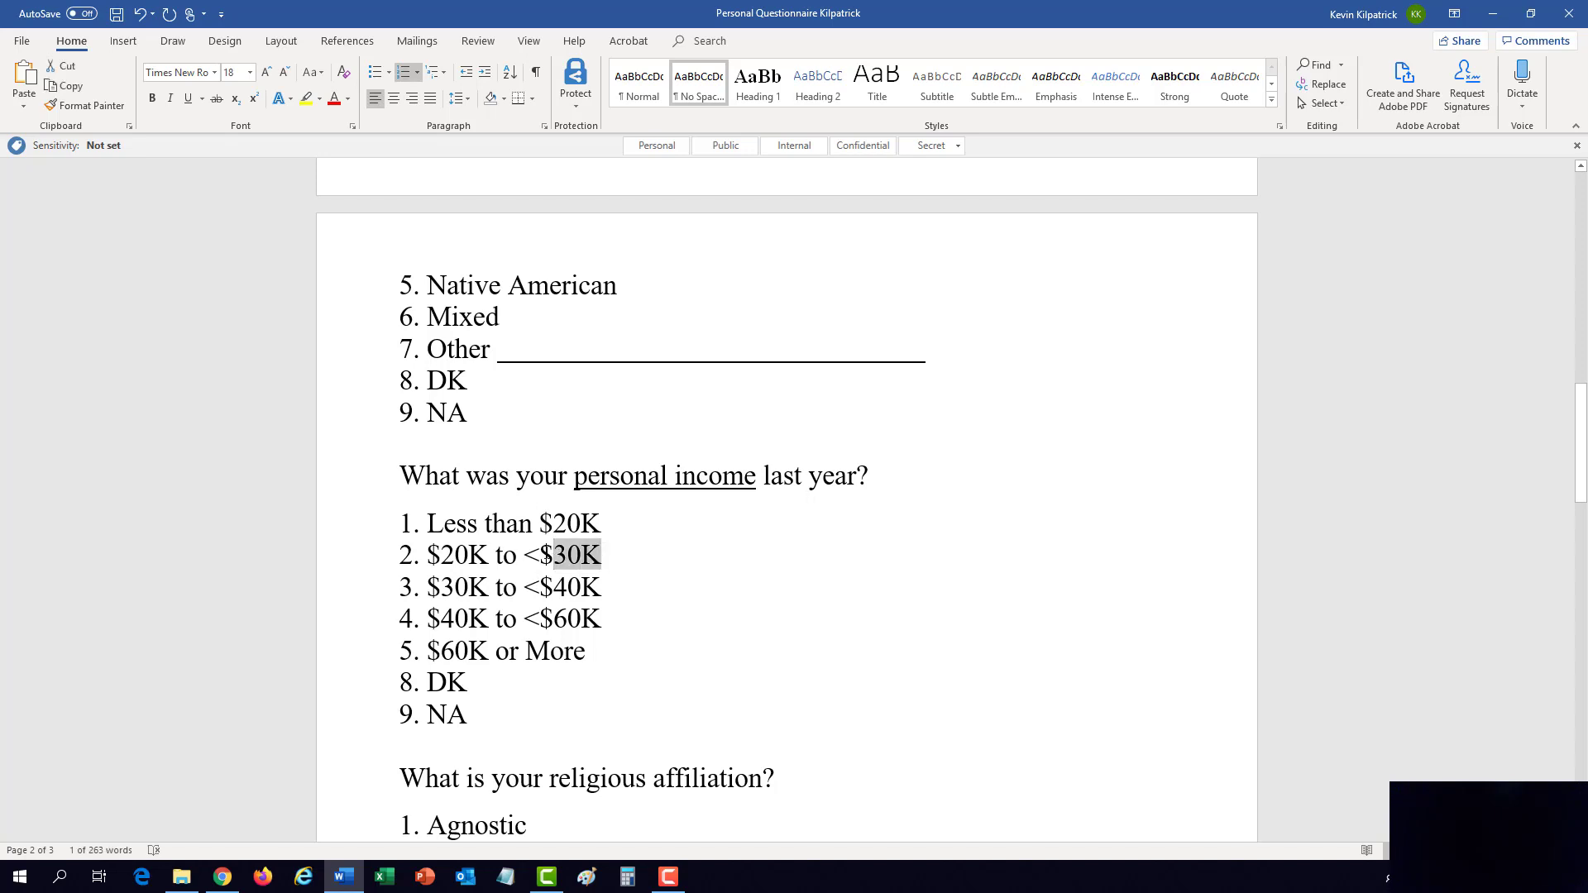
pyautogui.doubleClick(451, 586)
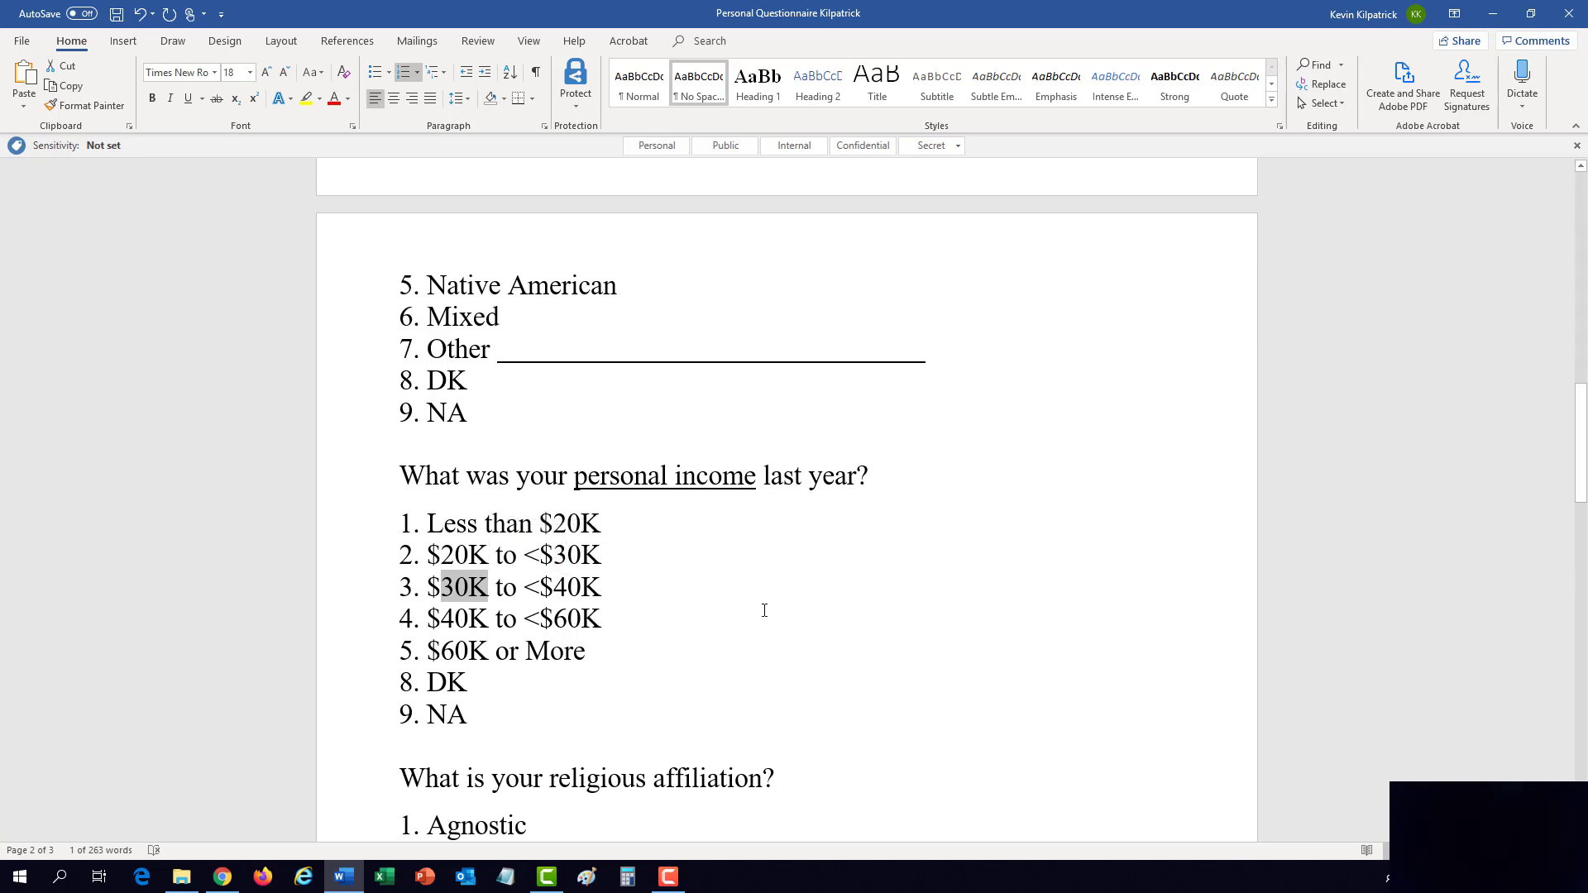
# Step: Examine the "Other" answers with their fill-in lines in the religious affiliation and political ideology questions
pyautogui.scroll(-5, 765, 611)
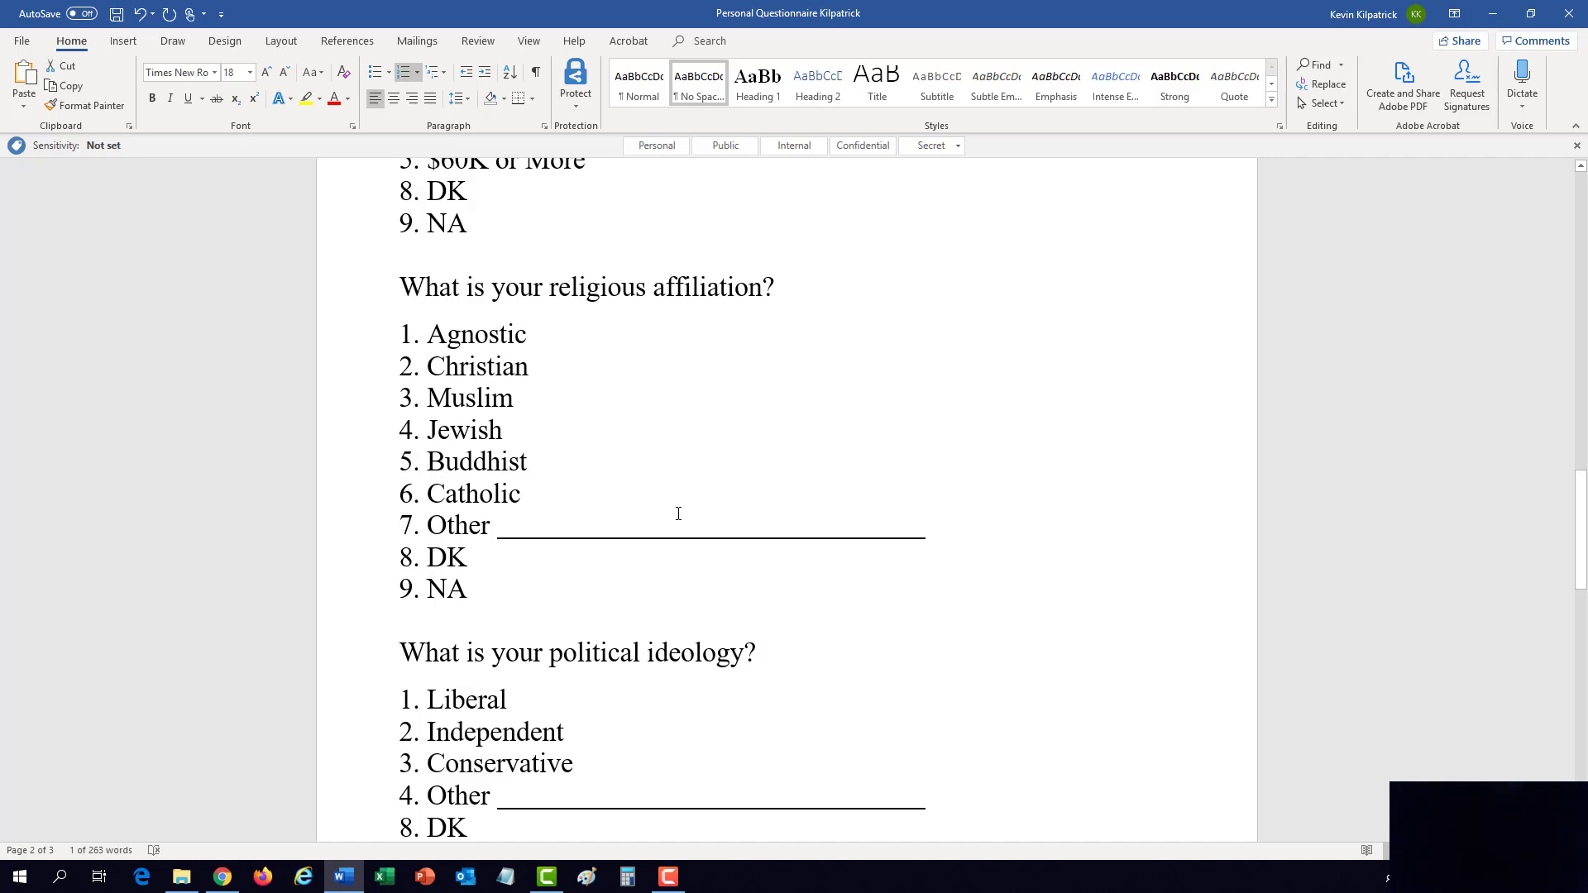
pyautogui.click(326, 526)
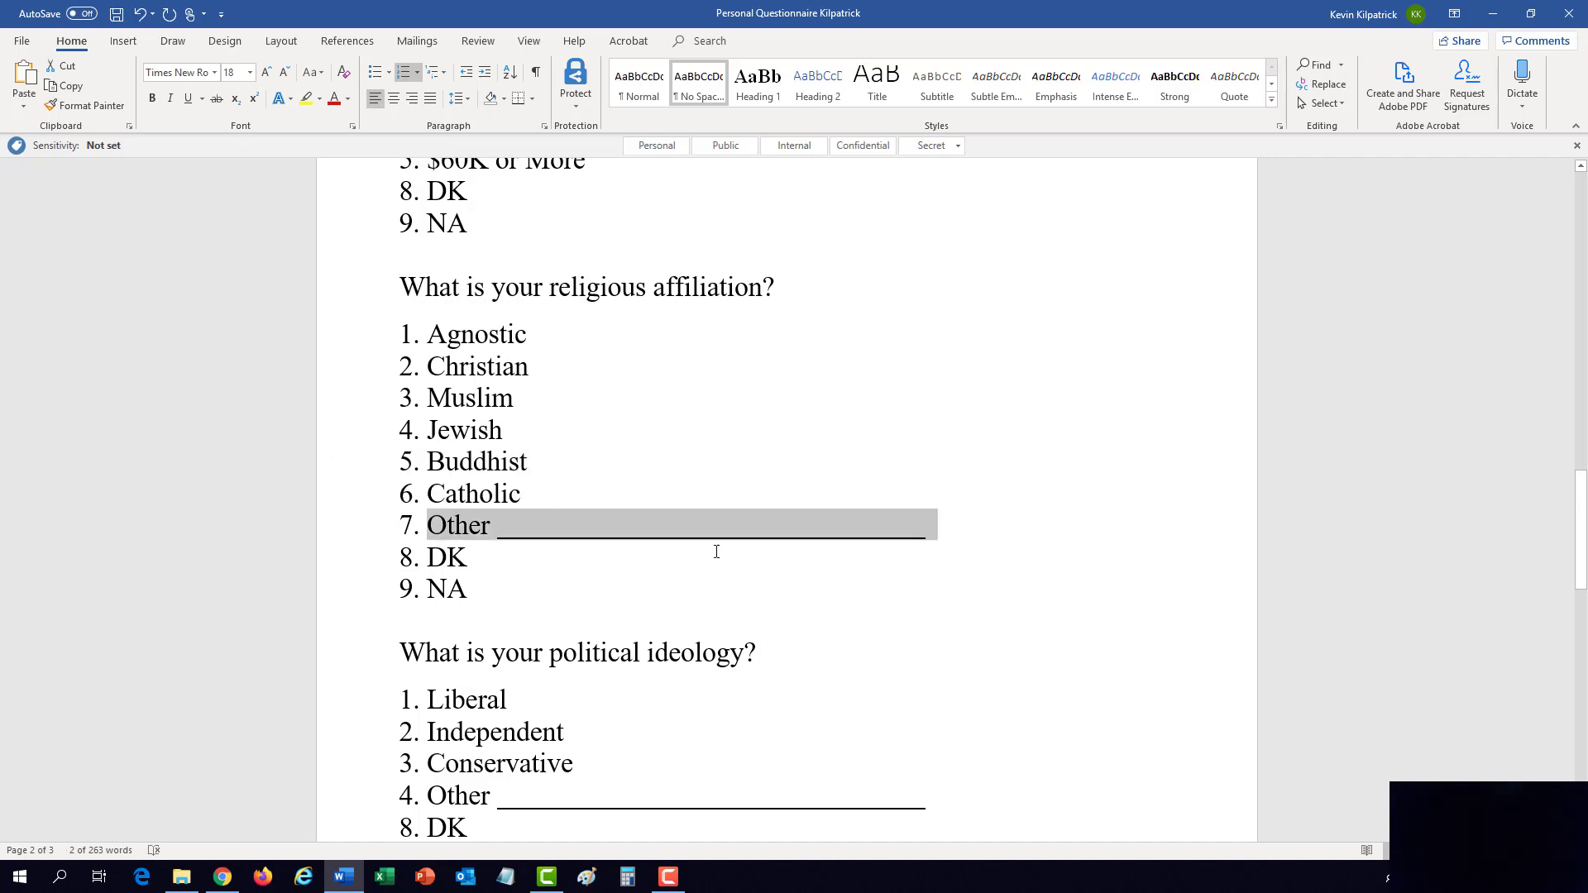
pyautogui.scroll(-3, 830, 539)
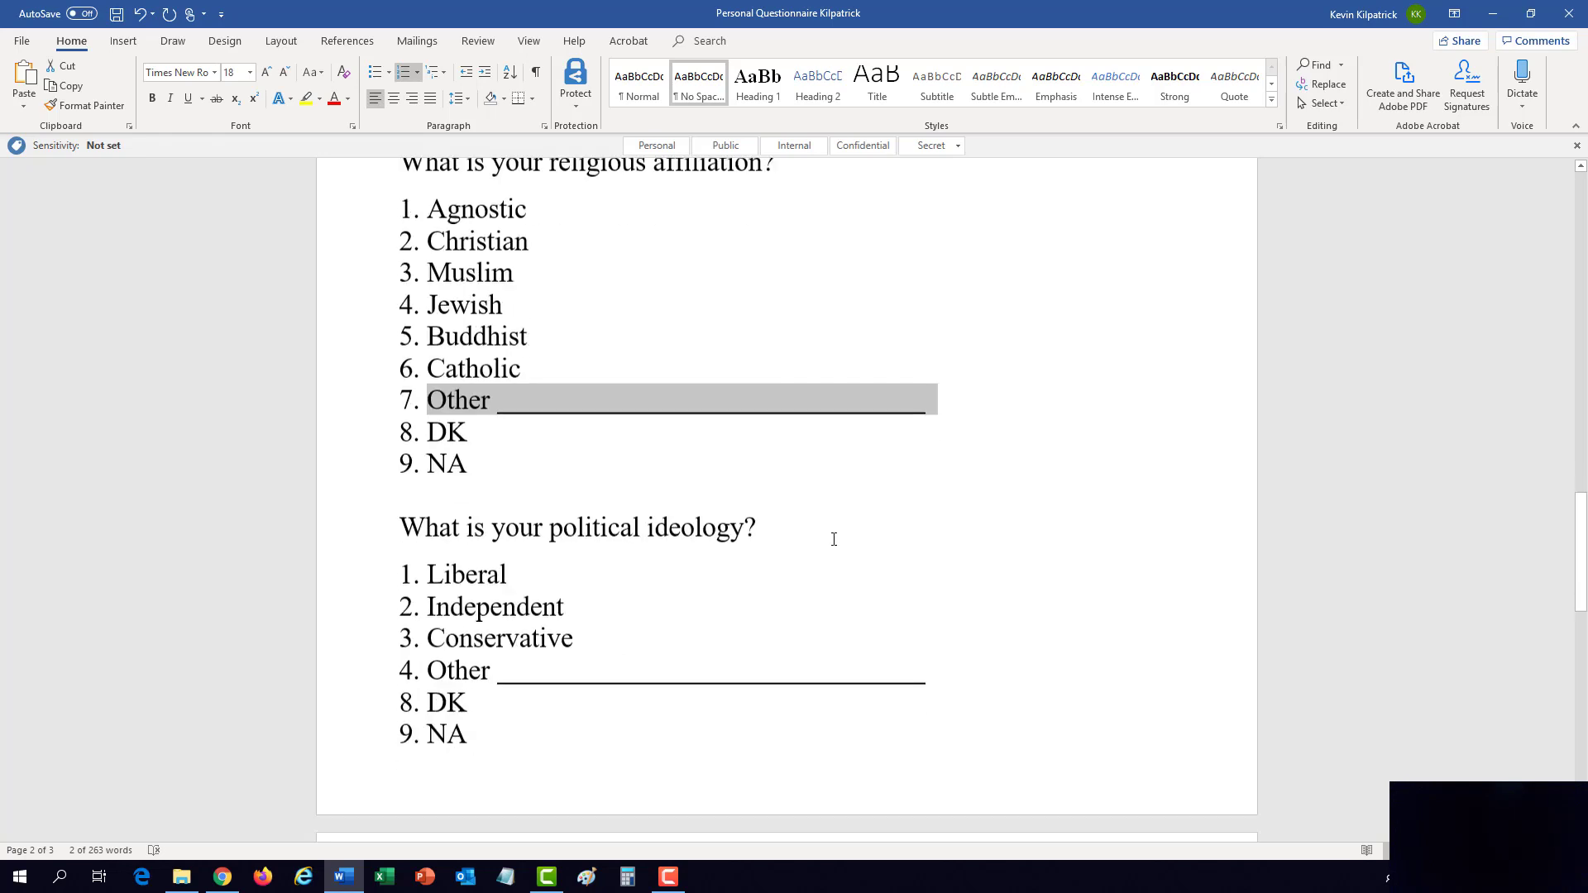
pyautogui.click(337, 526)
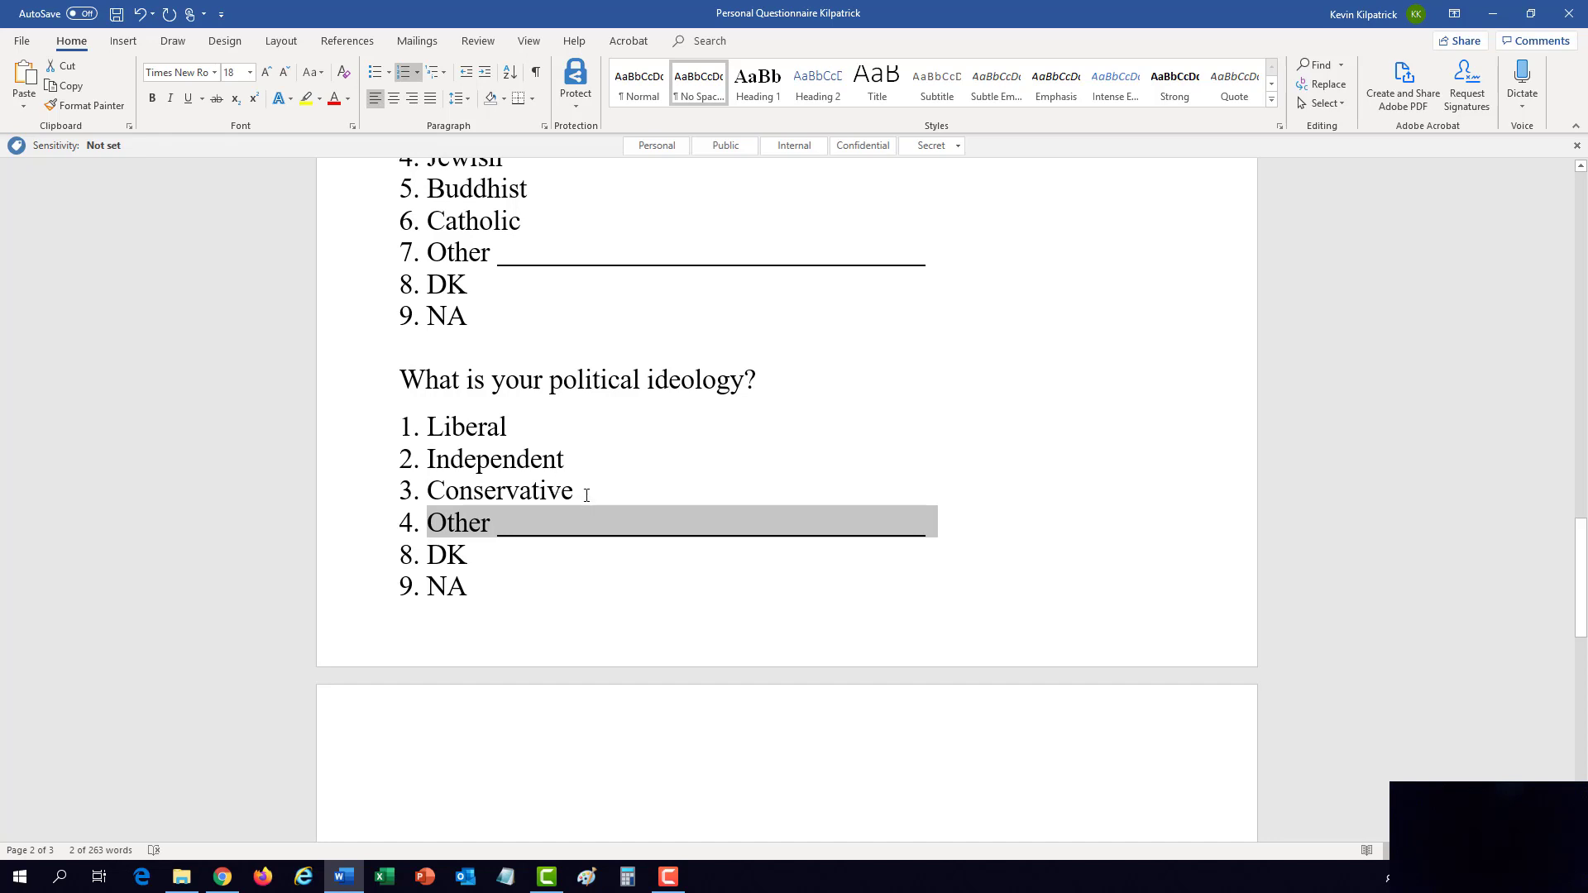
# Step: Remove the extra blank lines above the current work status question on page 3
pyautogui.scroll(-7, 833, 421)
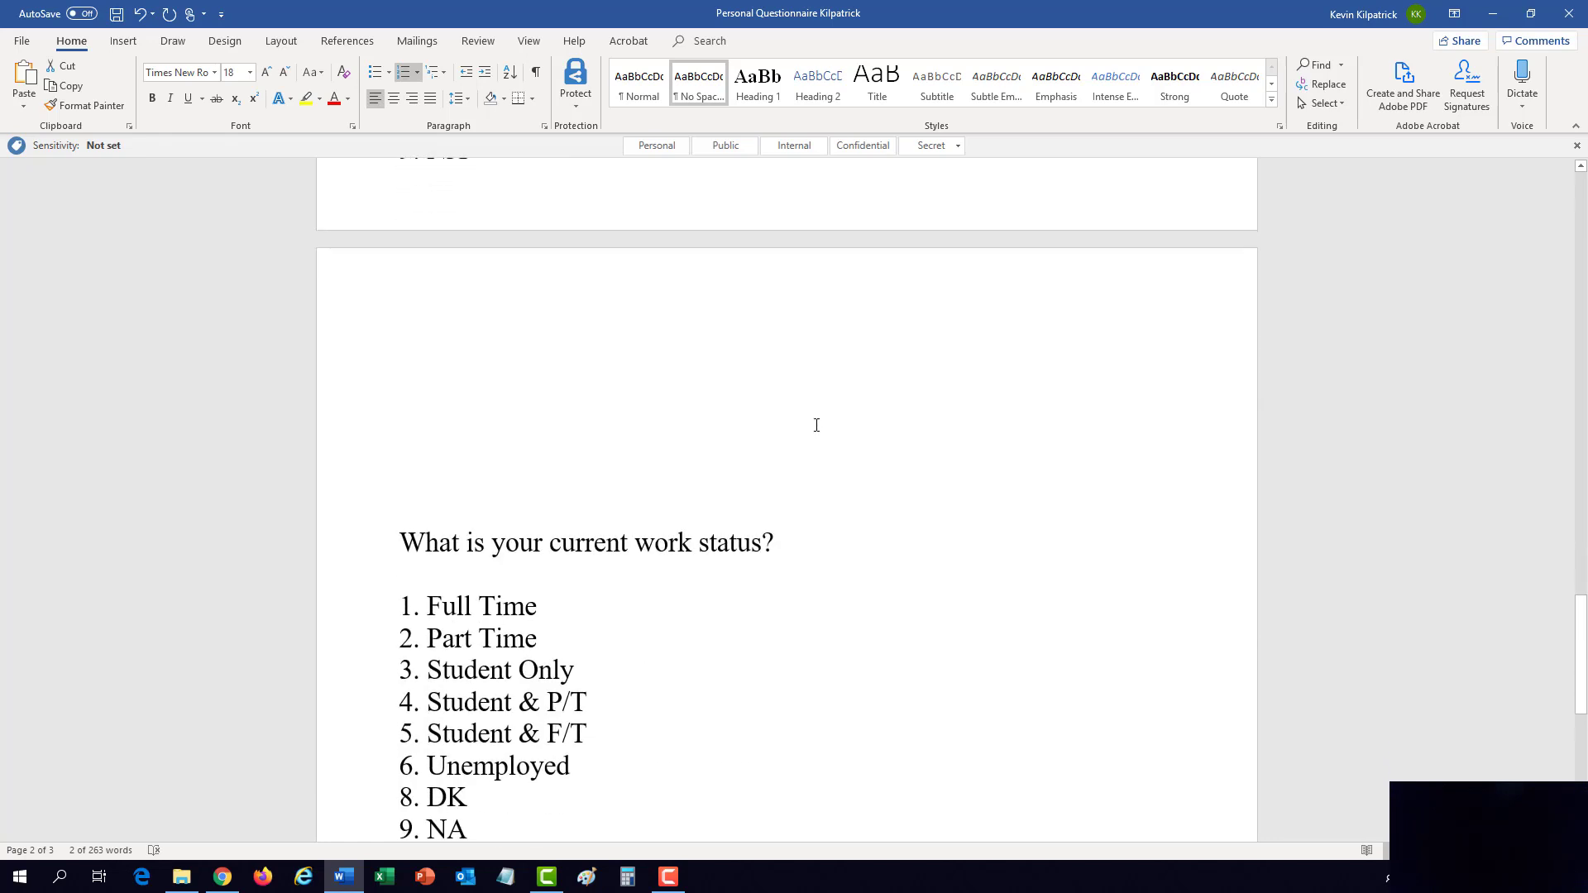
pyautogui.scroll(3, 809, 421)
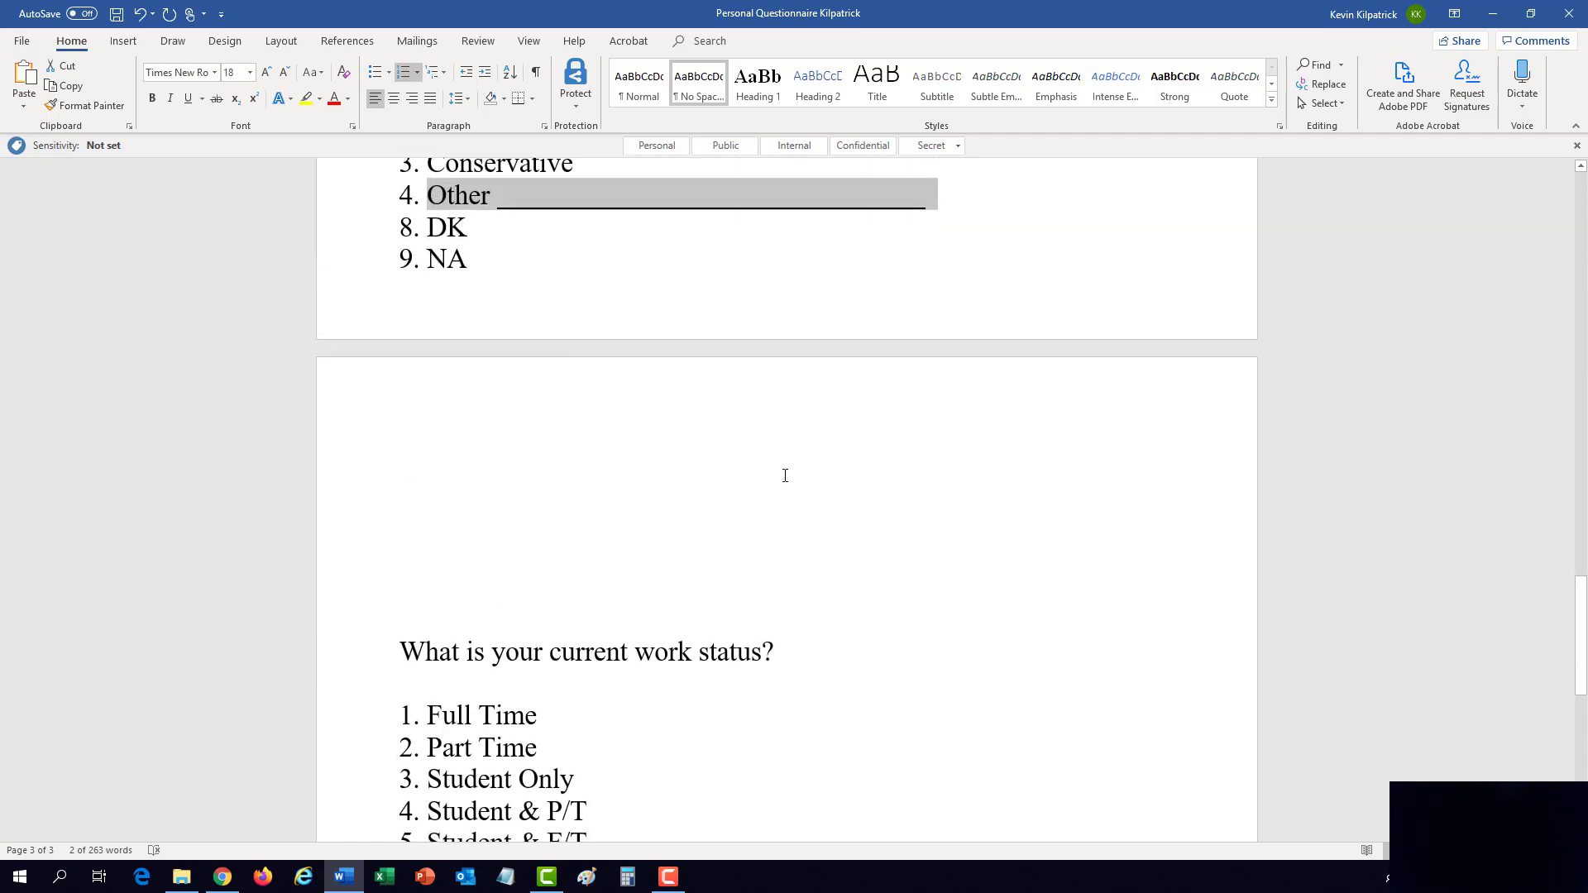
pyautogui.click(727, 599)
pyautogui.press('BackSpace')
pyautogui.press('BackSpace')
pyautogui.press('BackSpace')
pyautogui.press('BackSpace')
pyautogui.press('BackSpace')
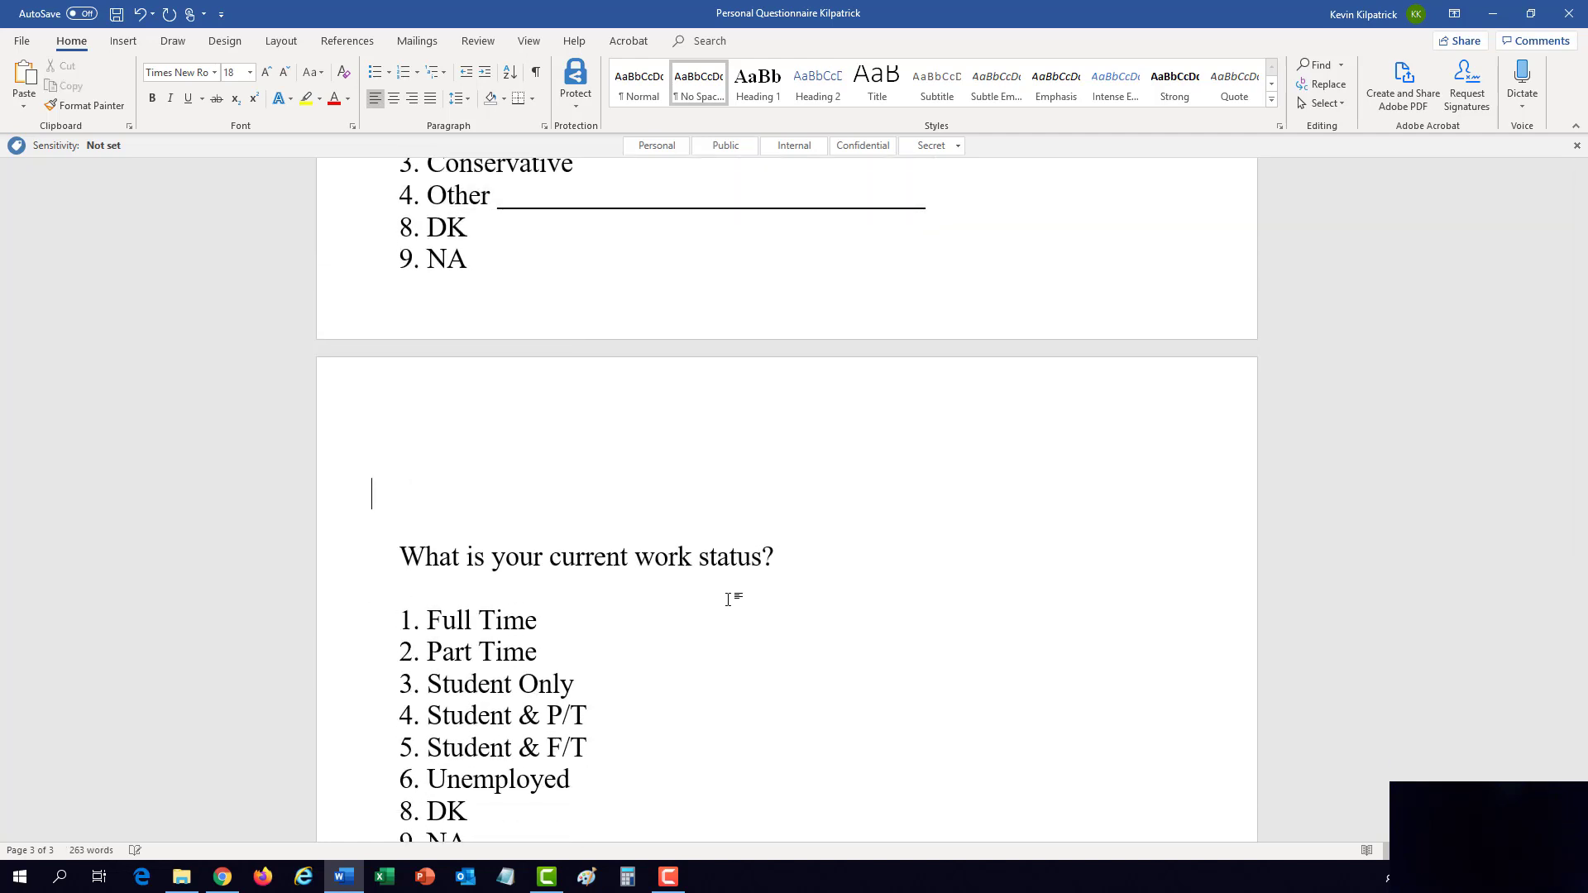
pyautogui.press('BackSpace')
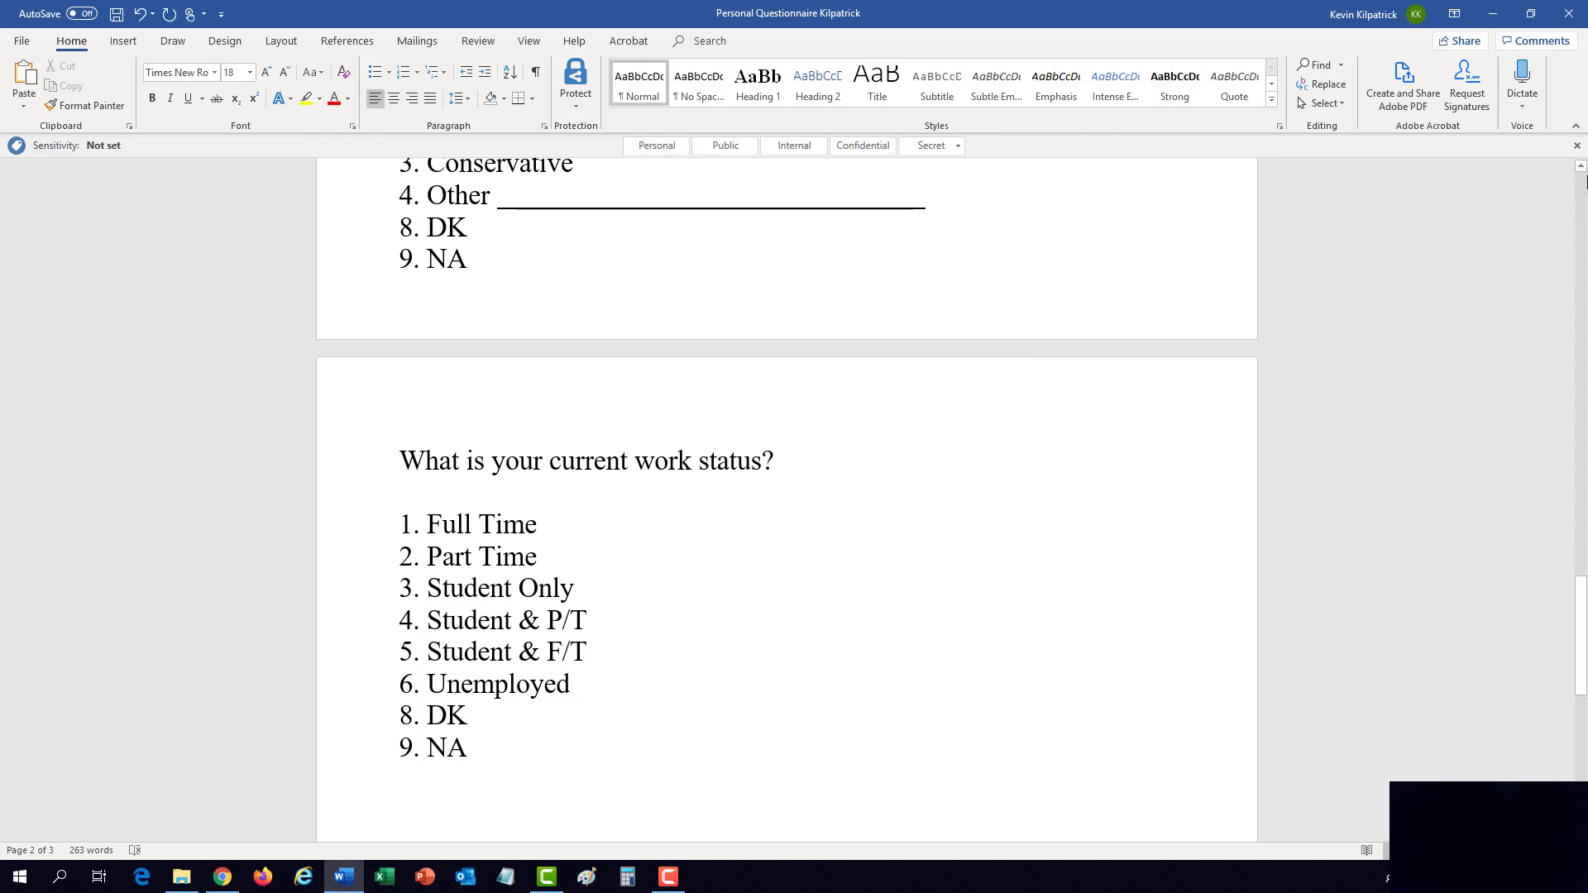
# Step: Return to the start of the questionnaire and review the ocean question with its answer list
pyautogui.click(1582, 191)
pyautogui.scroll(15, 761, 433)
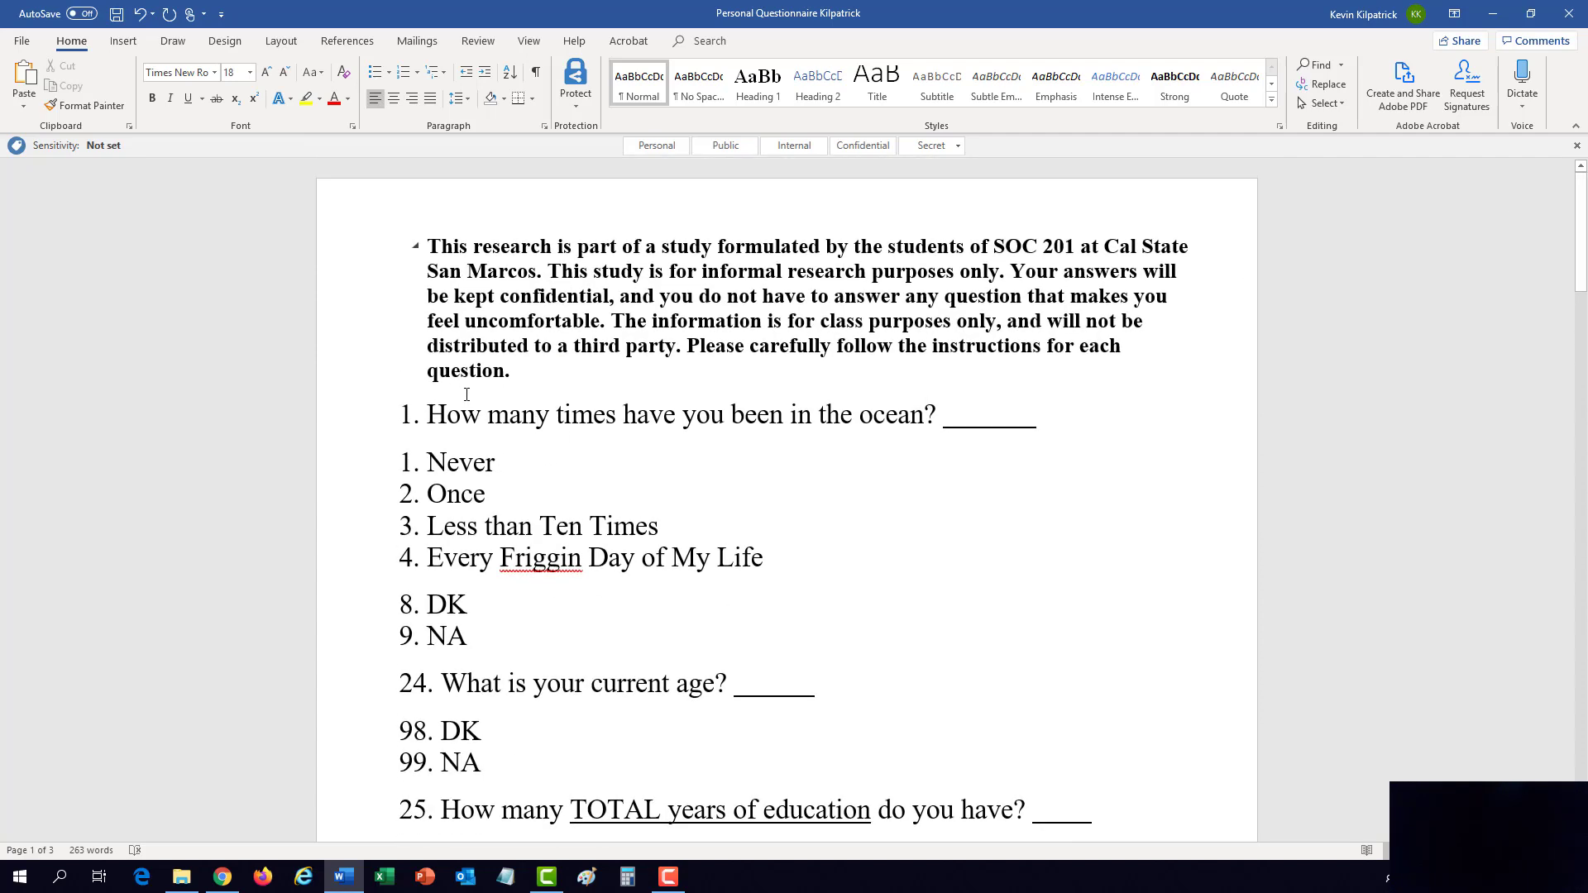
pyautogui.moveTo(488, 413); pyautogui.dragTo(718, 557)
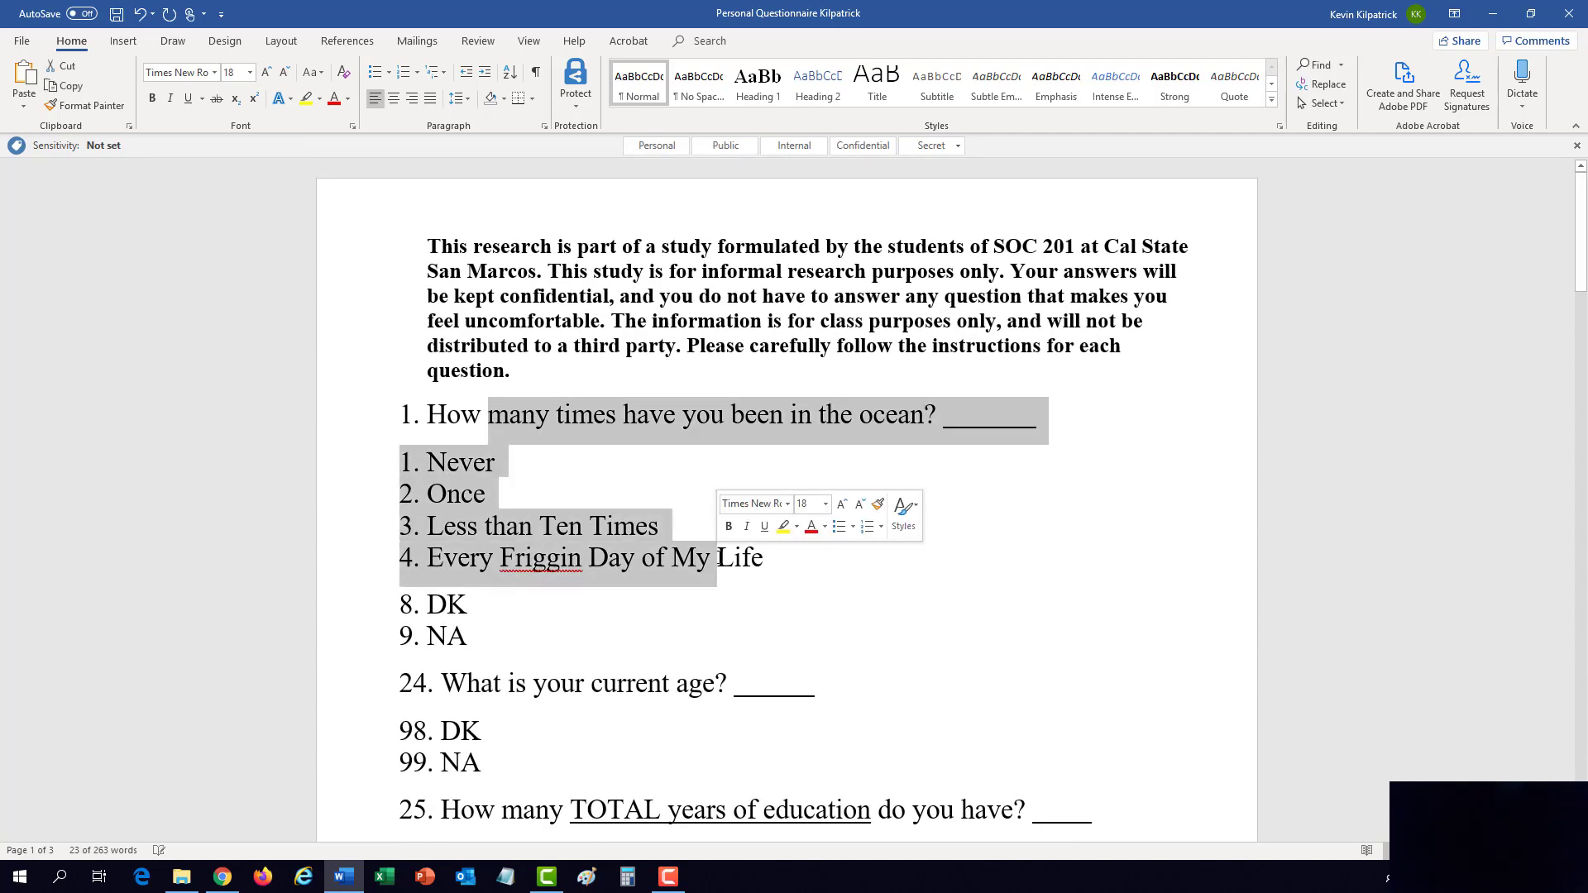
# Step: Switch to the course page in Chrome, download the Survey Question Types document, and open it in Word with editing enabled
pyautogui.click(222, 877)
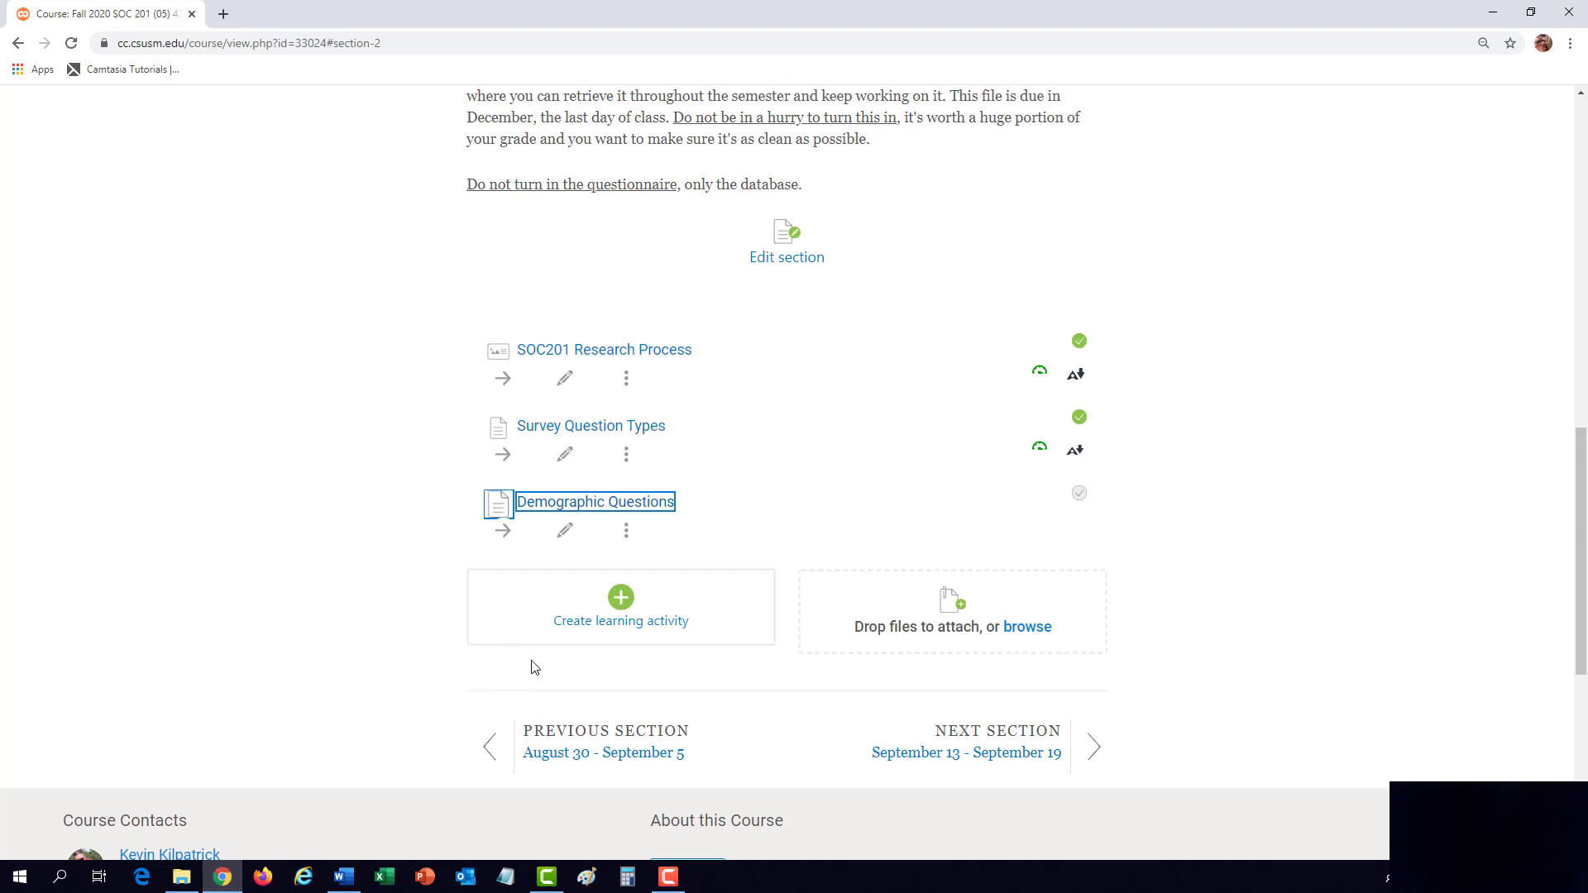
pyautogui.click(611, 436)
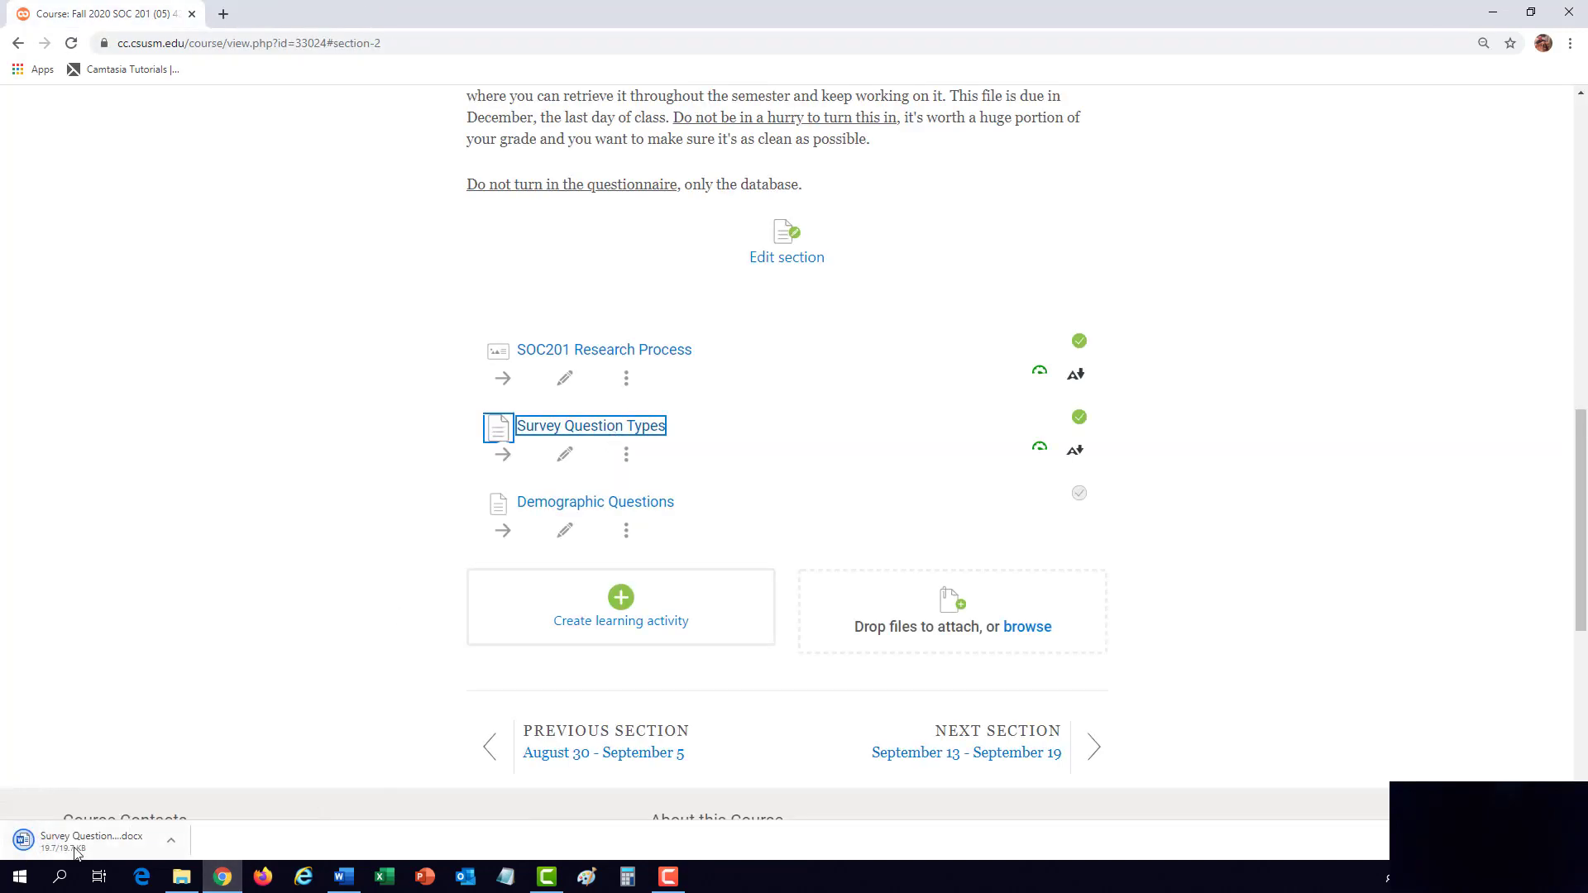
pyautogui.click(75, 852)
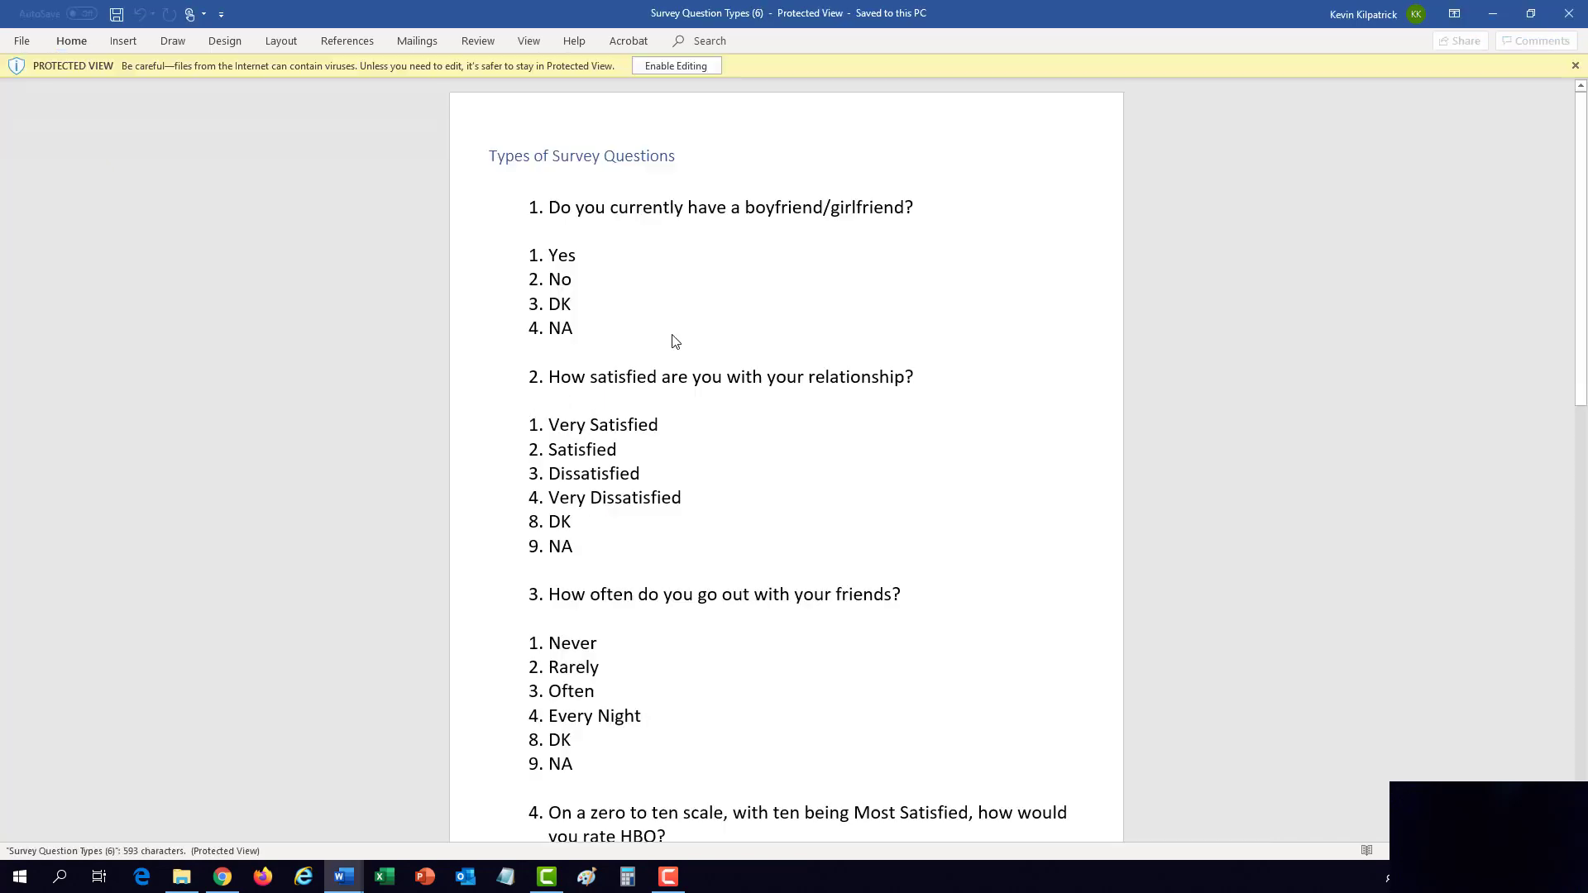
pyautogui.click(692, 66)
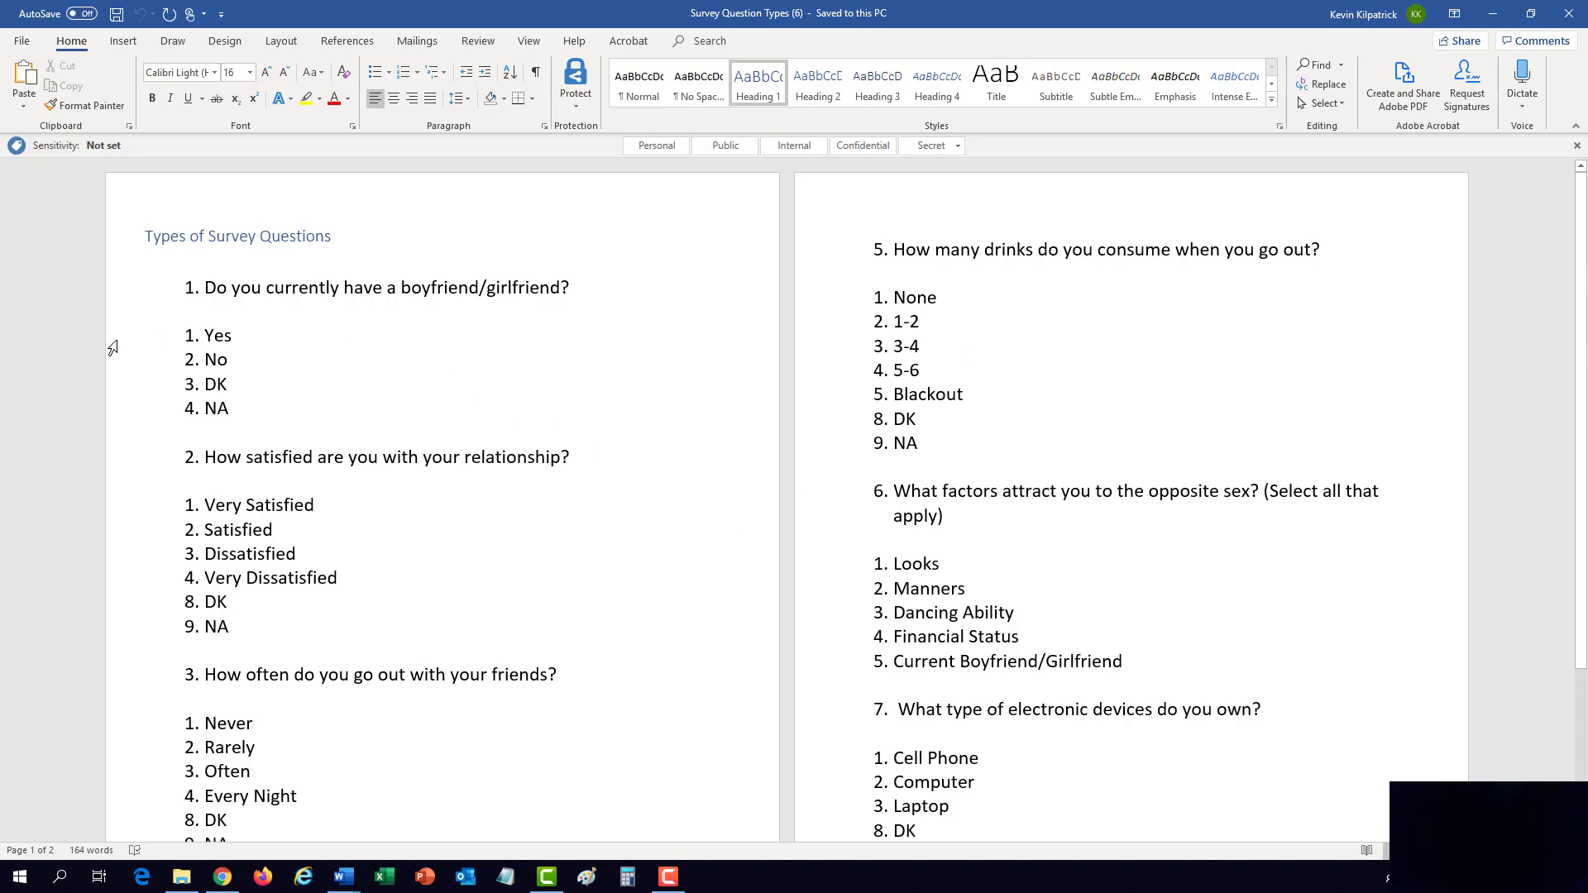
# Step: Examine the answer lists of sample questions 1 to 3 and the fill-in line of the zero-to-ten HBO rating question
pyautogui.moveTo(111, 341); pyautogui.dragTo(120, 408)
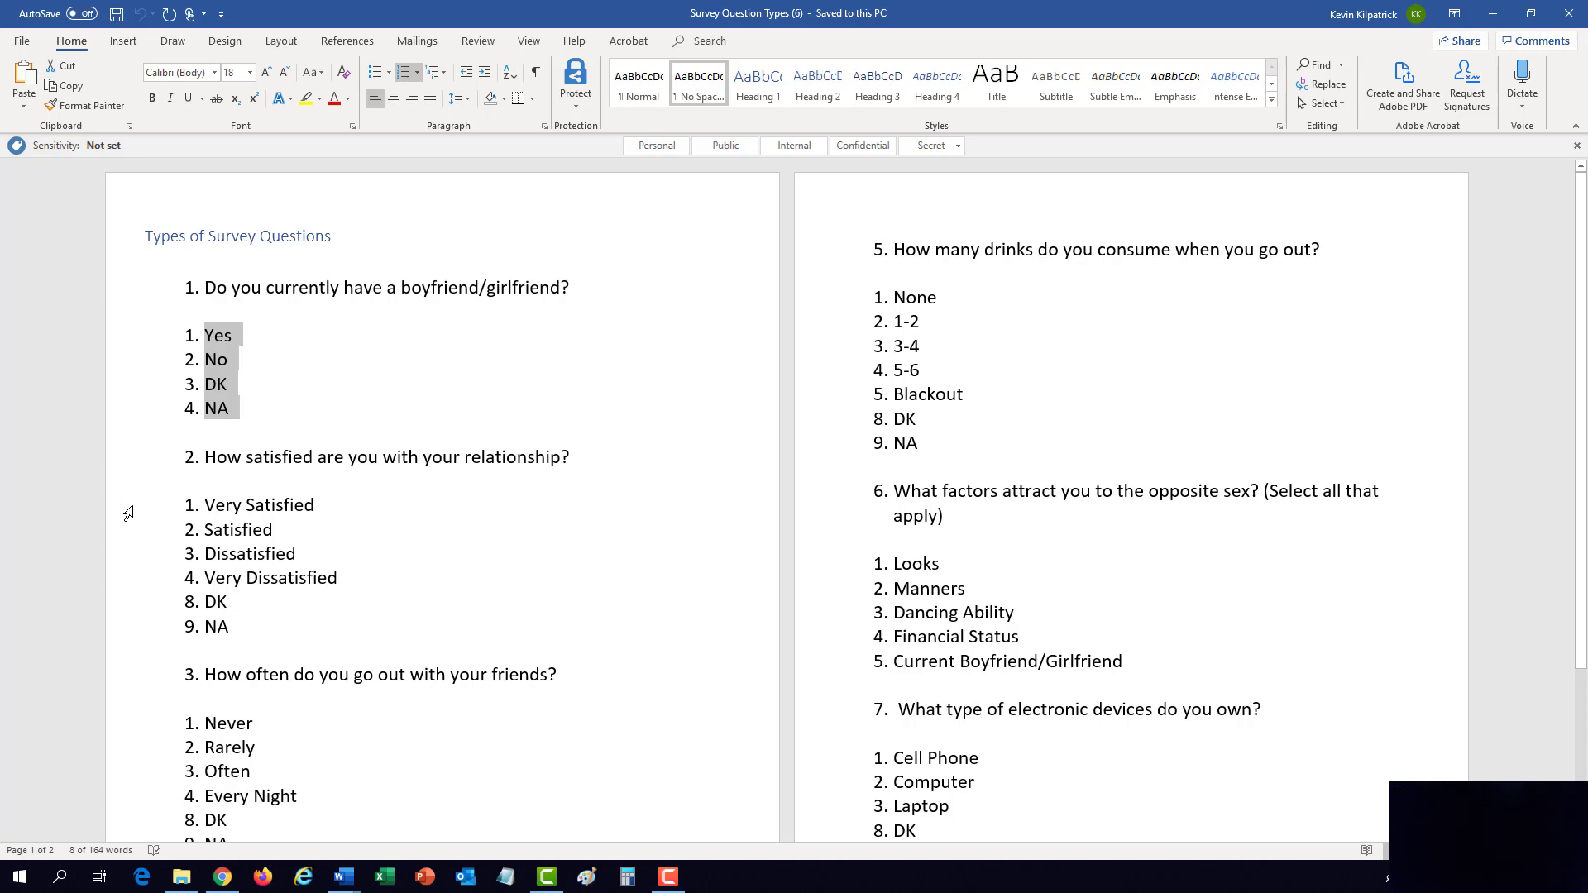
pyautogui.moveTo(129, 513); pyautogui.dragTo(116, 592)
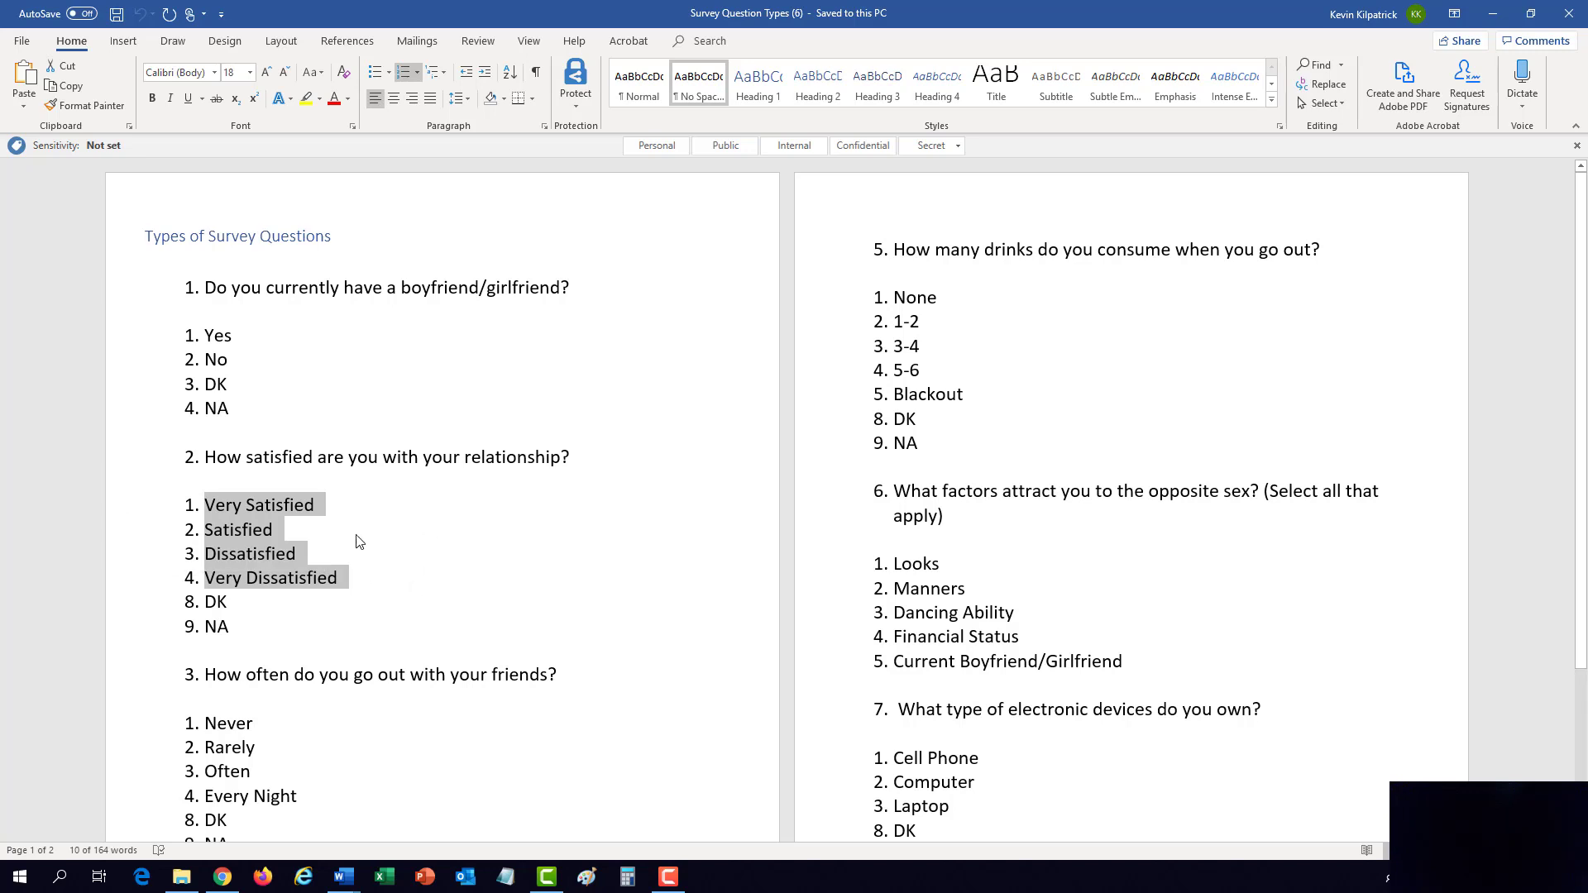
pyautogui.scroll(-2, 360, 419)
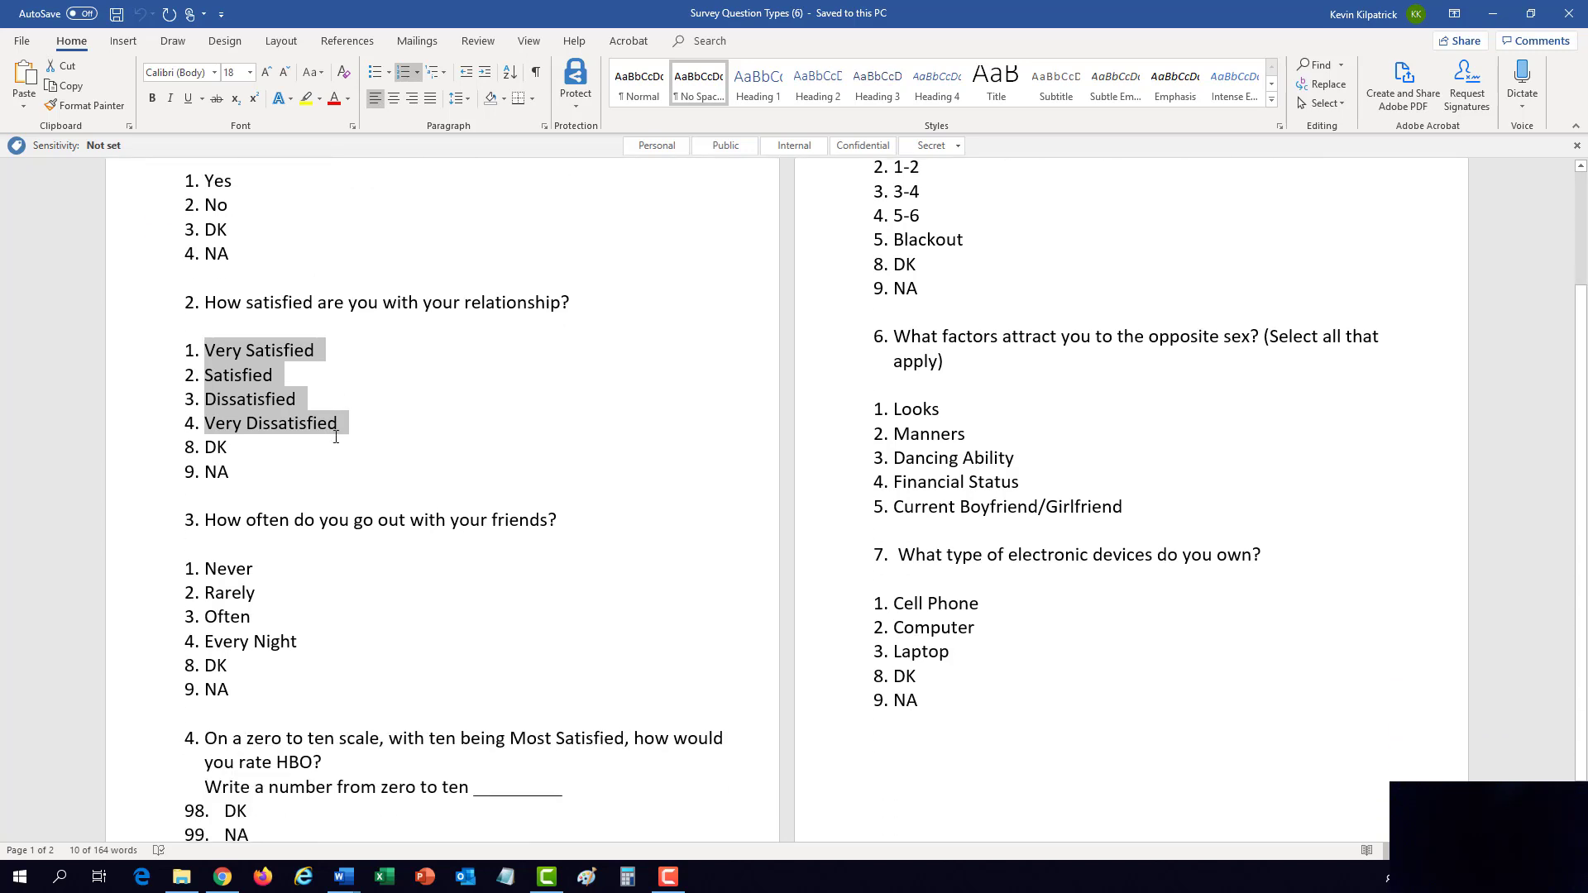
pyautogui.moveTo(111, 566); pyautogui.dragTo(113, 641)
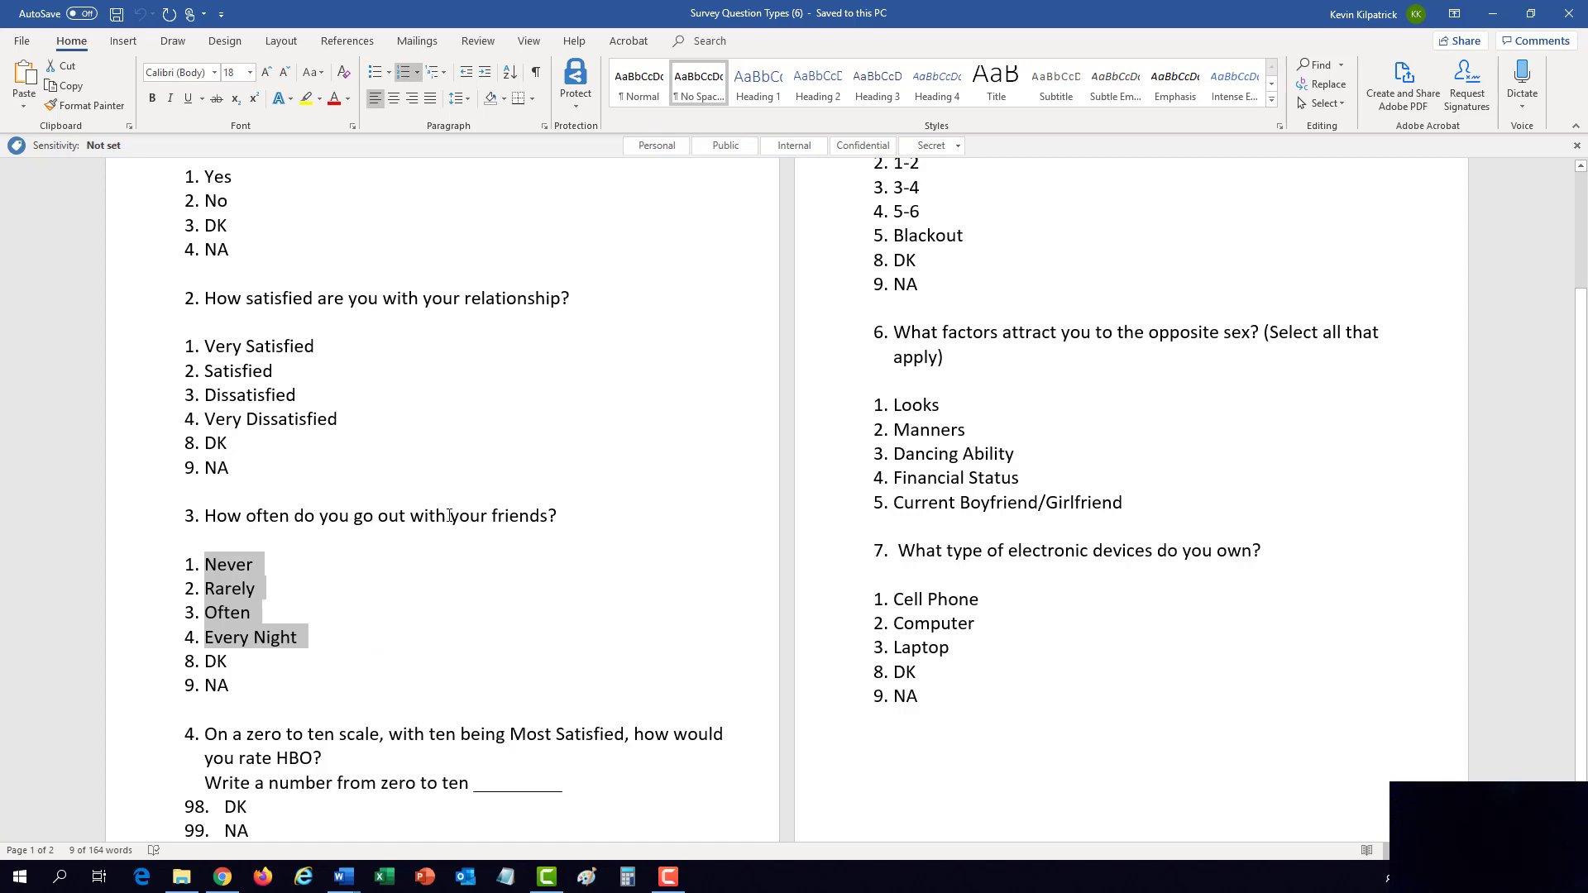
pyautogui.scroll(-1, 450, 515)
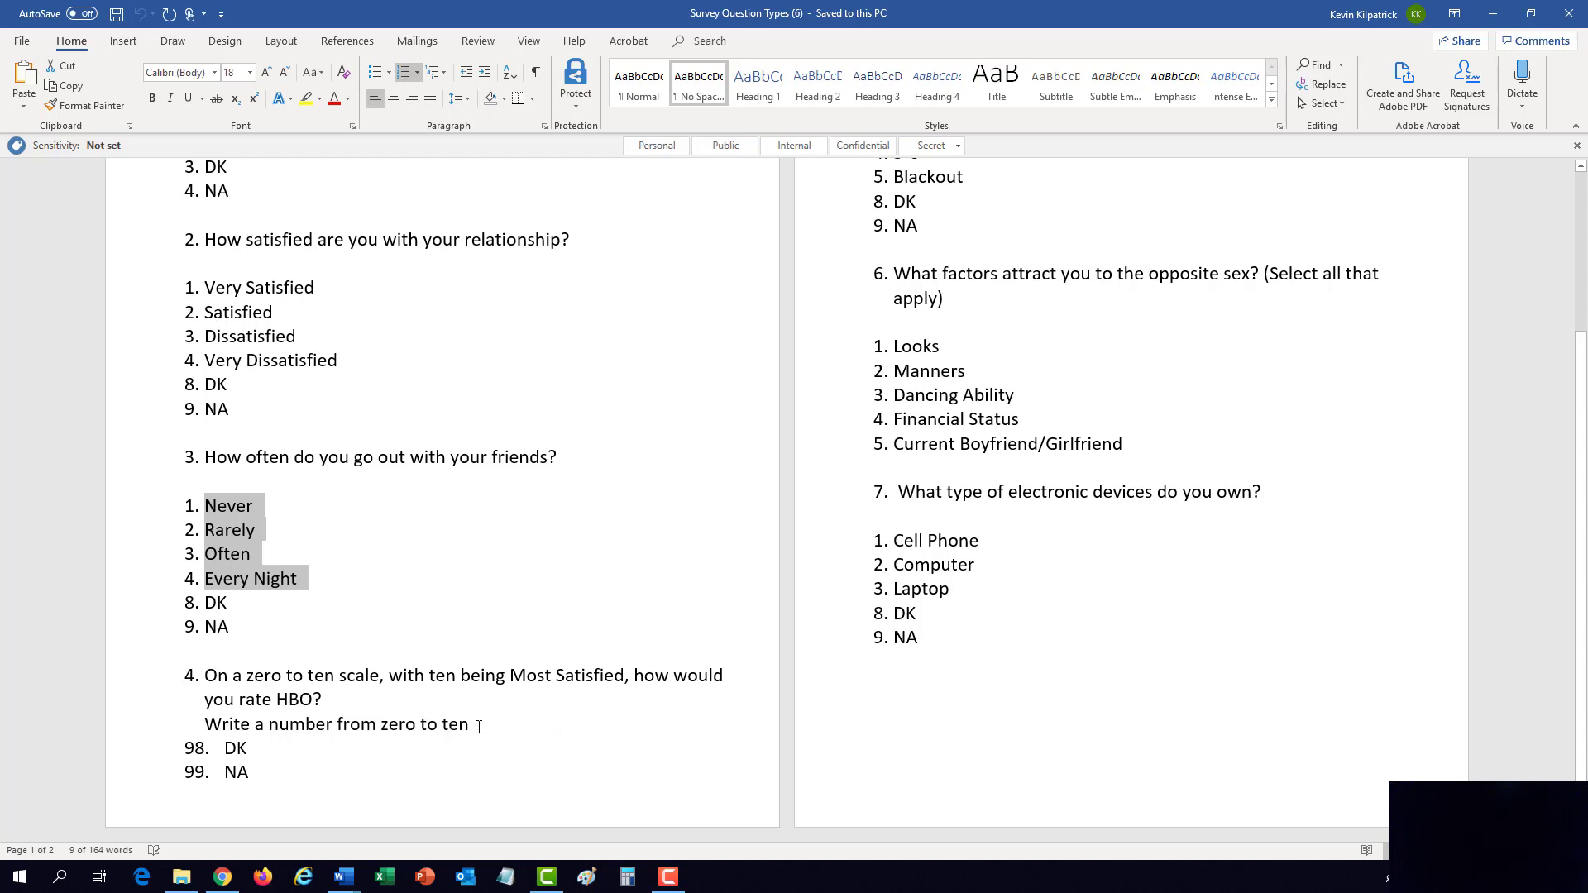
pyautogui.moveTo(475, 726); pyautogui.dragTo(563, 729)
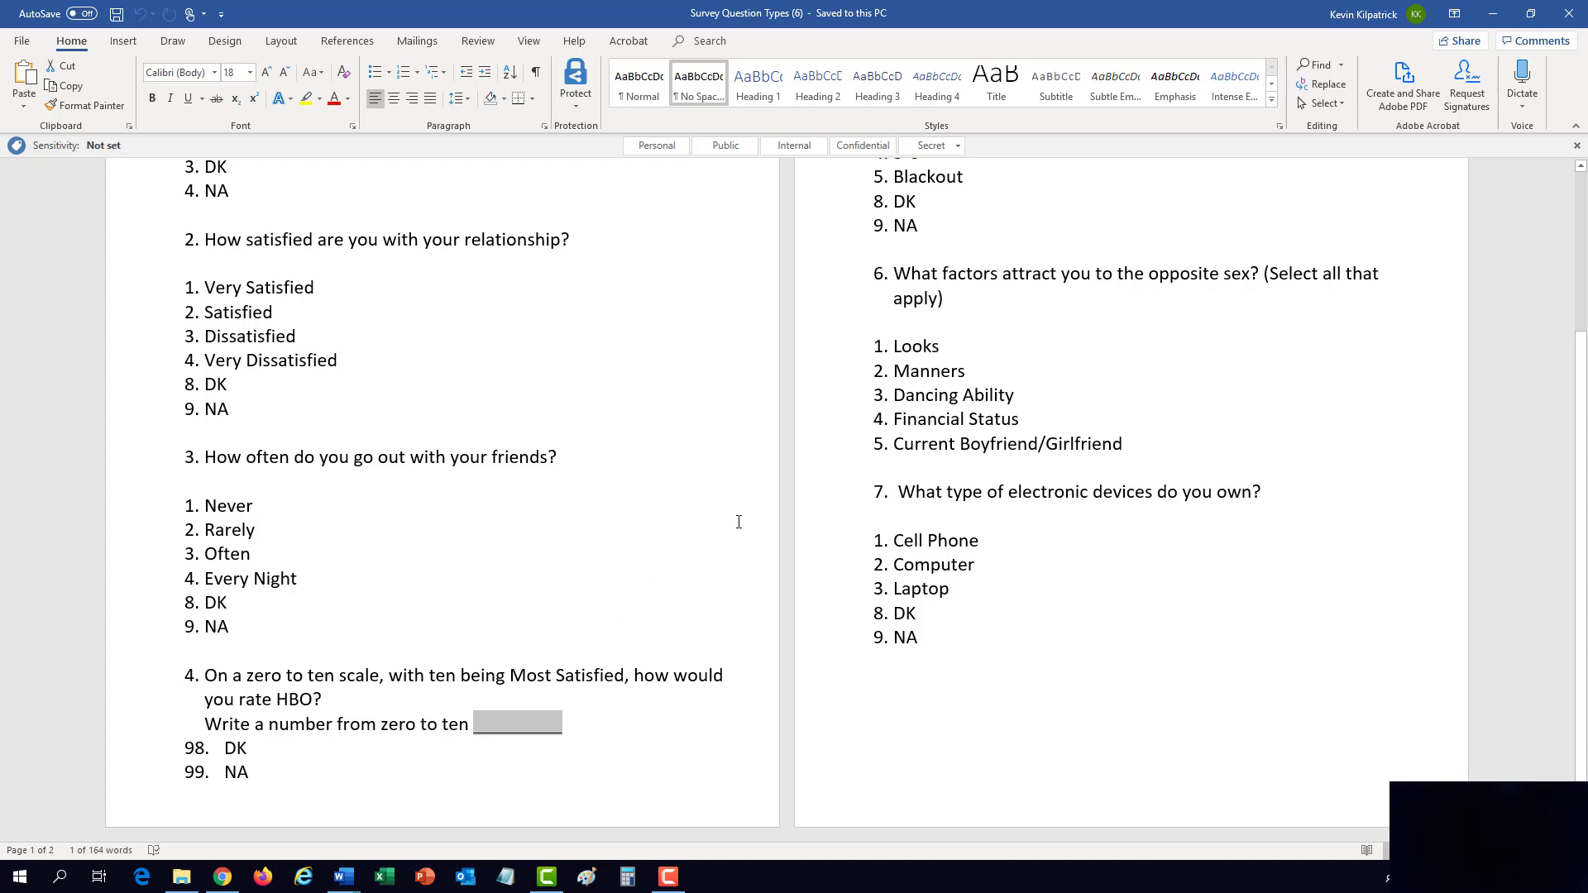
# Step: Examine the answers to sample question 5 about drinks, from "None" through the number ranges to "Blackout"
pyautogui.scroll(3, 739, 522)
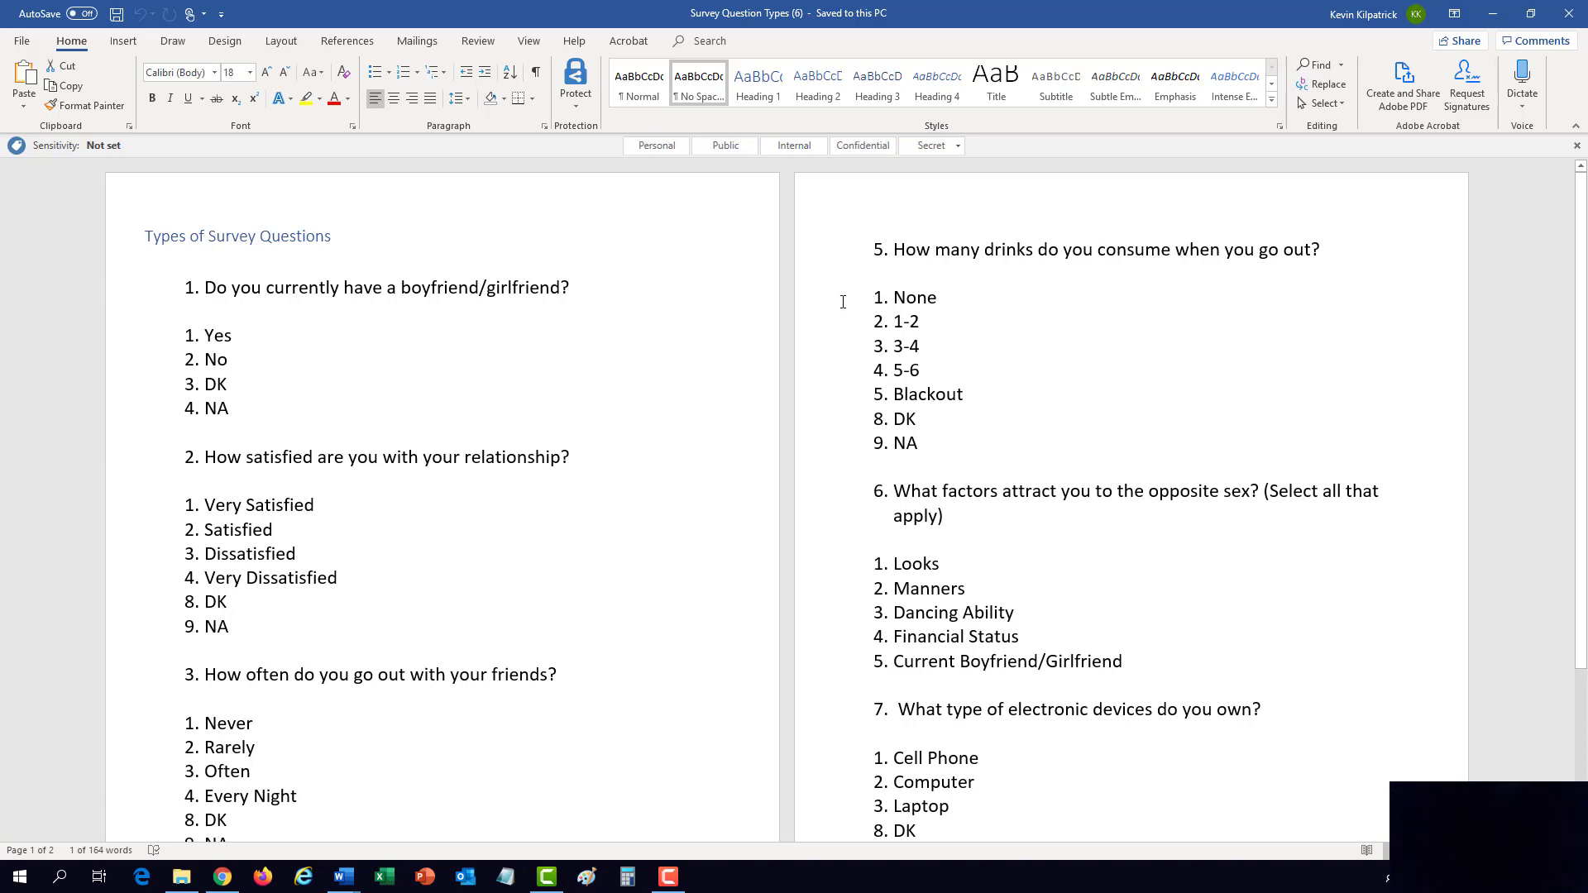
pyautogui.click(804, 304)
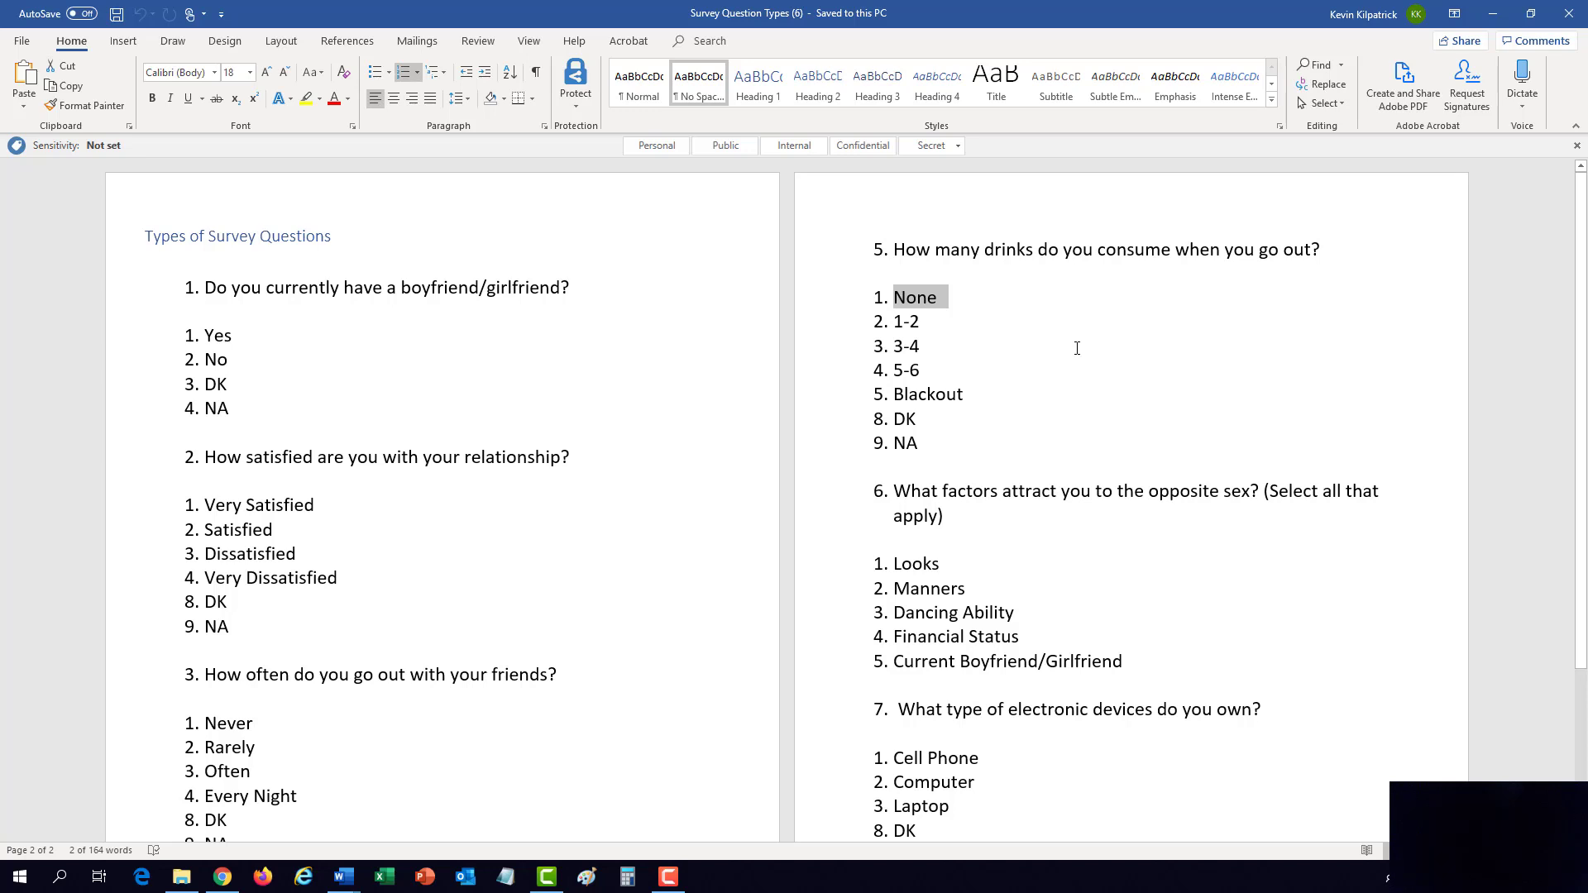
pyautogui.click(804, 322)
pyautogui.click(808, 348)
pyautogui.click(808, 372)
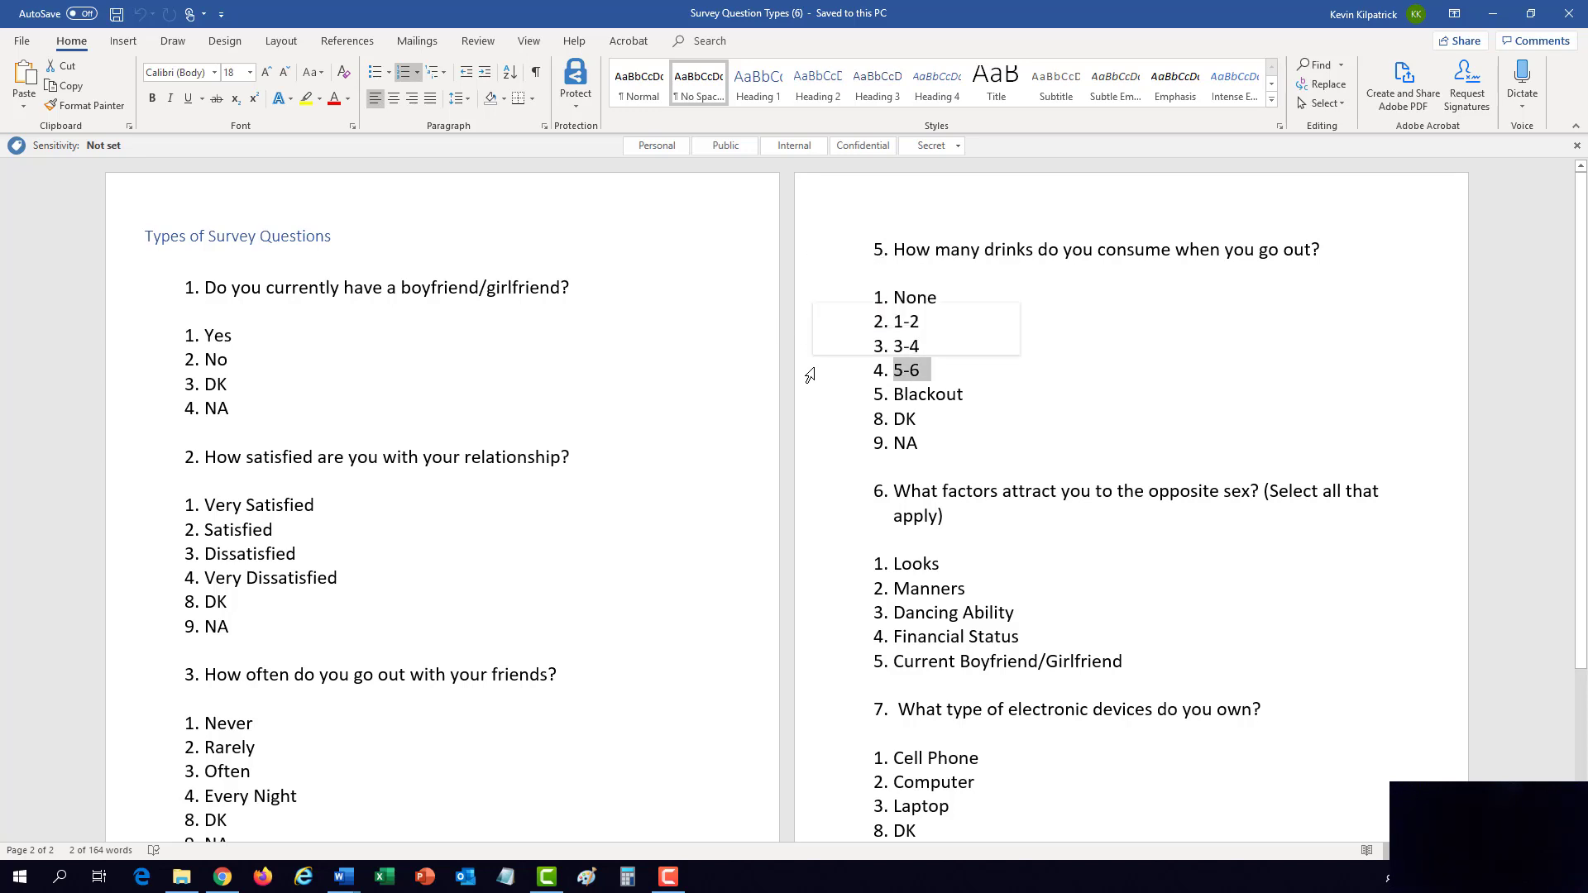
pyautogui.click(808, 395)
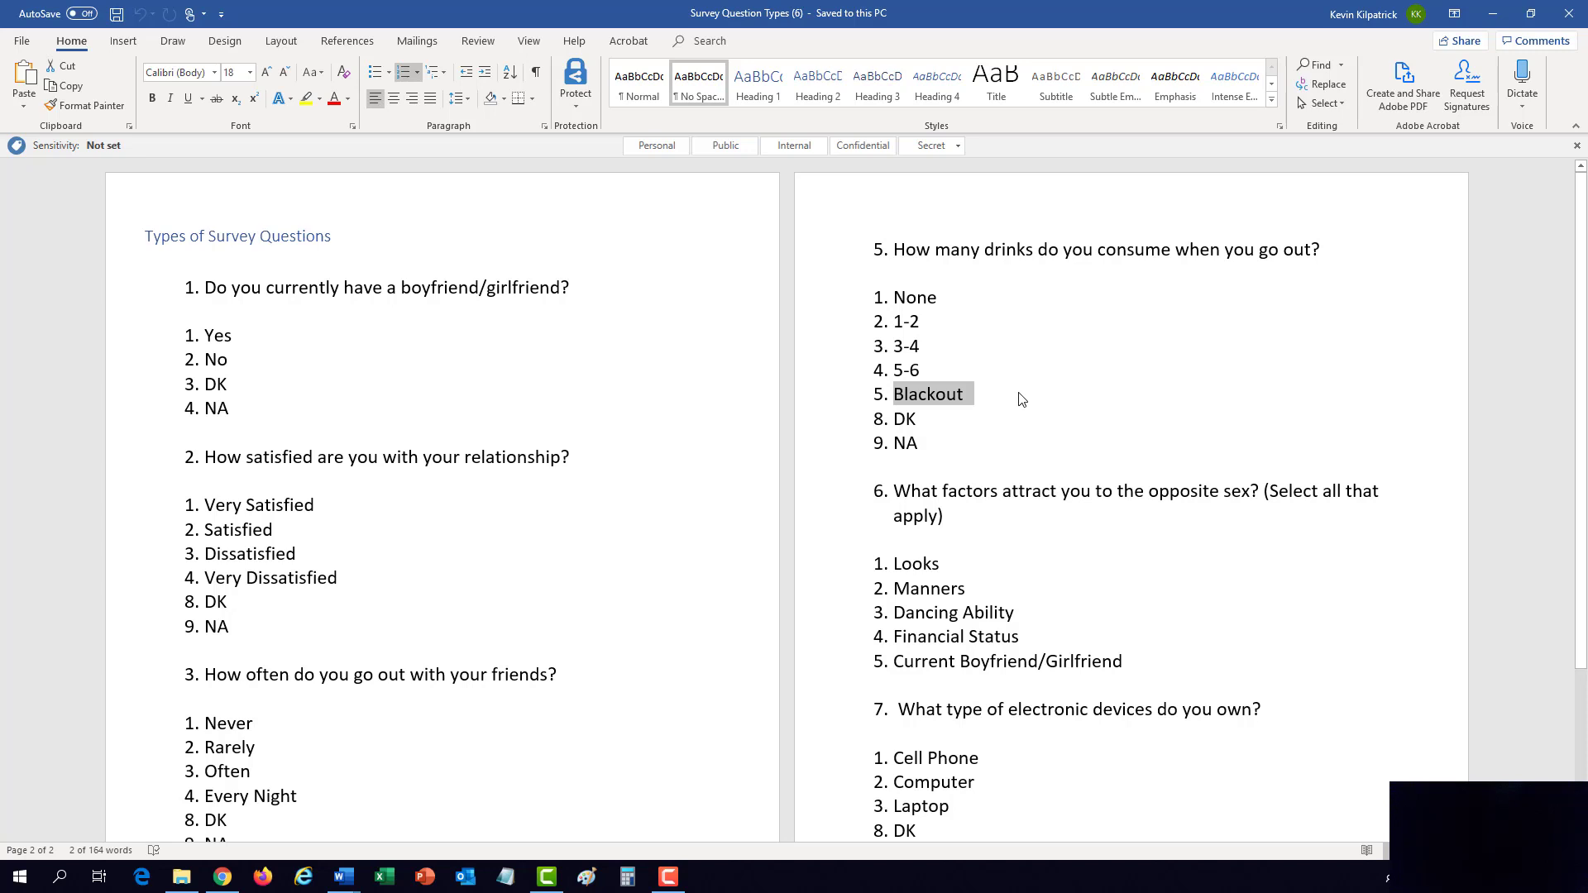
pyautogui.click(800, 324)
pyautogui.click(809, 350)
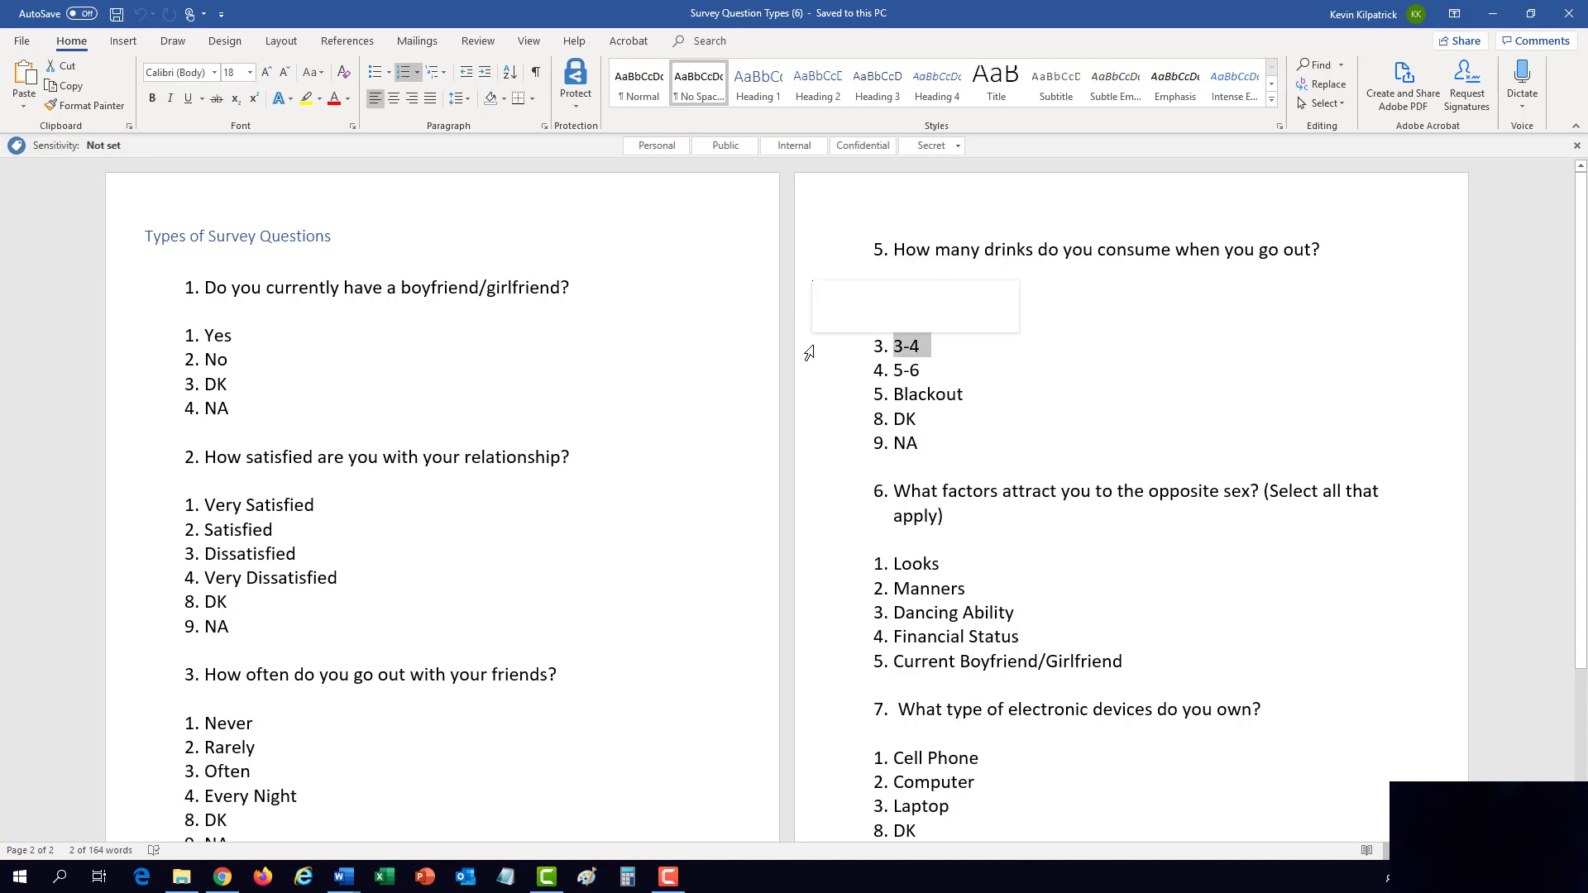
# Step: Examine the "5-6" and "Blackout" answer choices of sample question 5
pyautogui.click(804, 374)
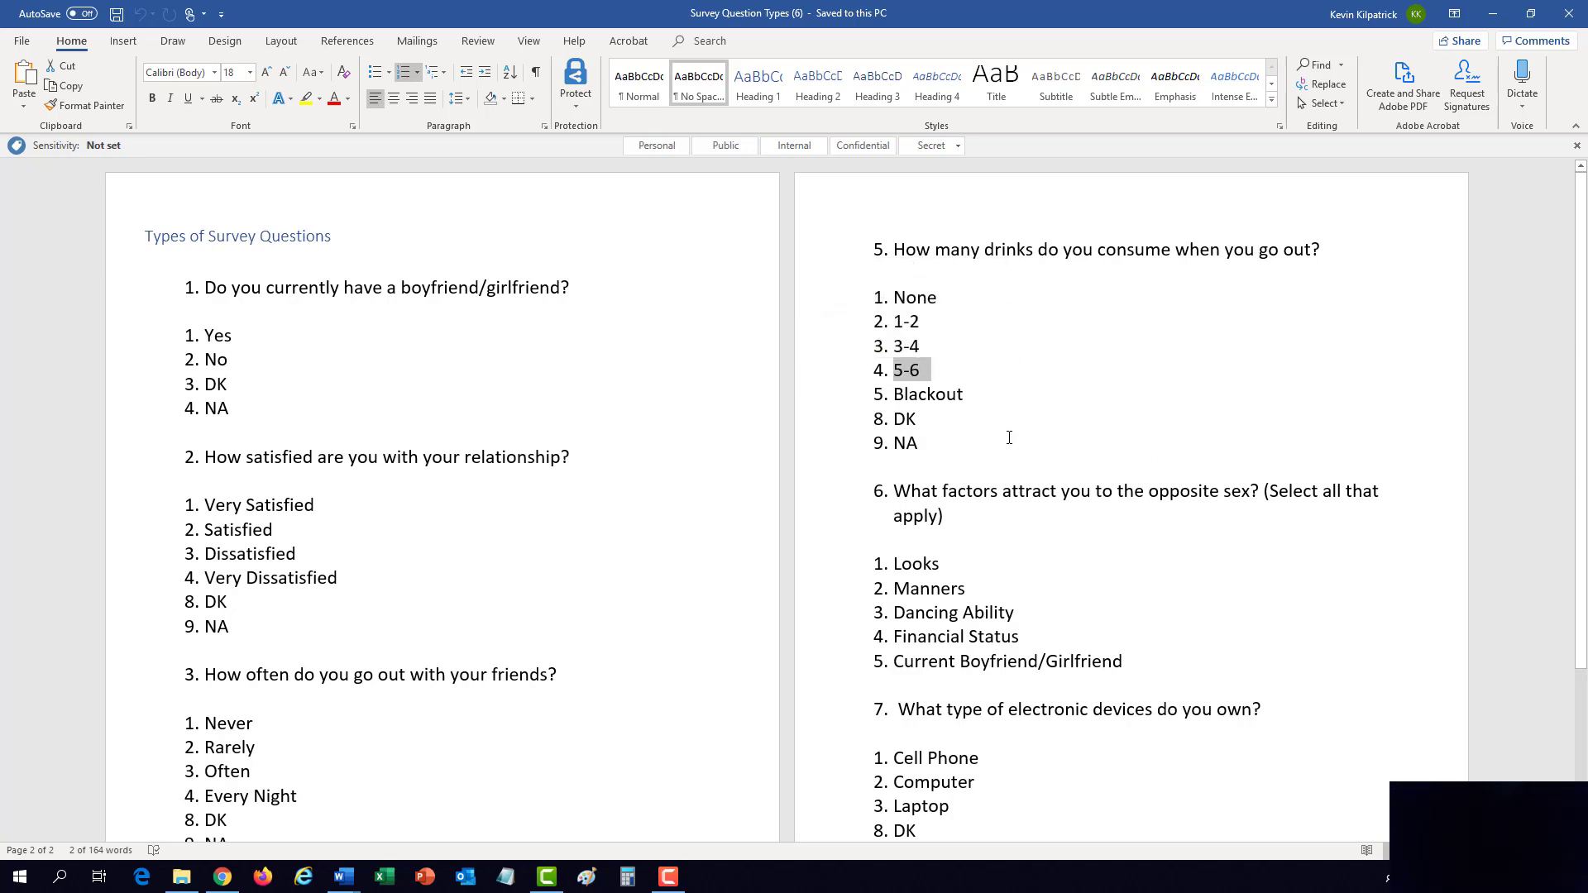
pyautogui.click(965, 395)
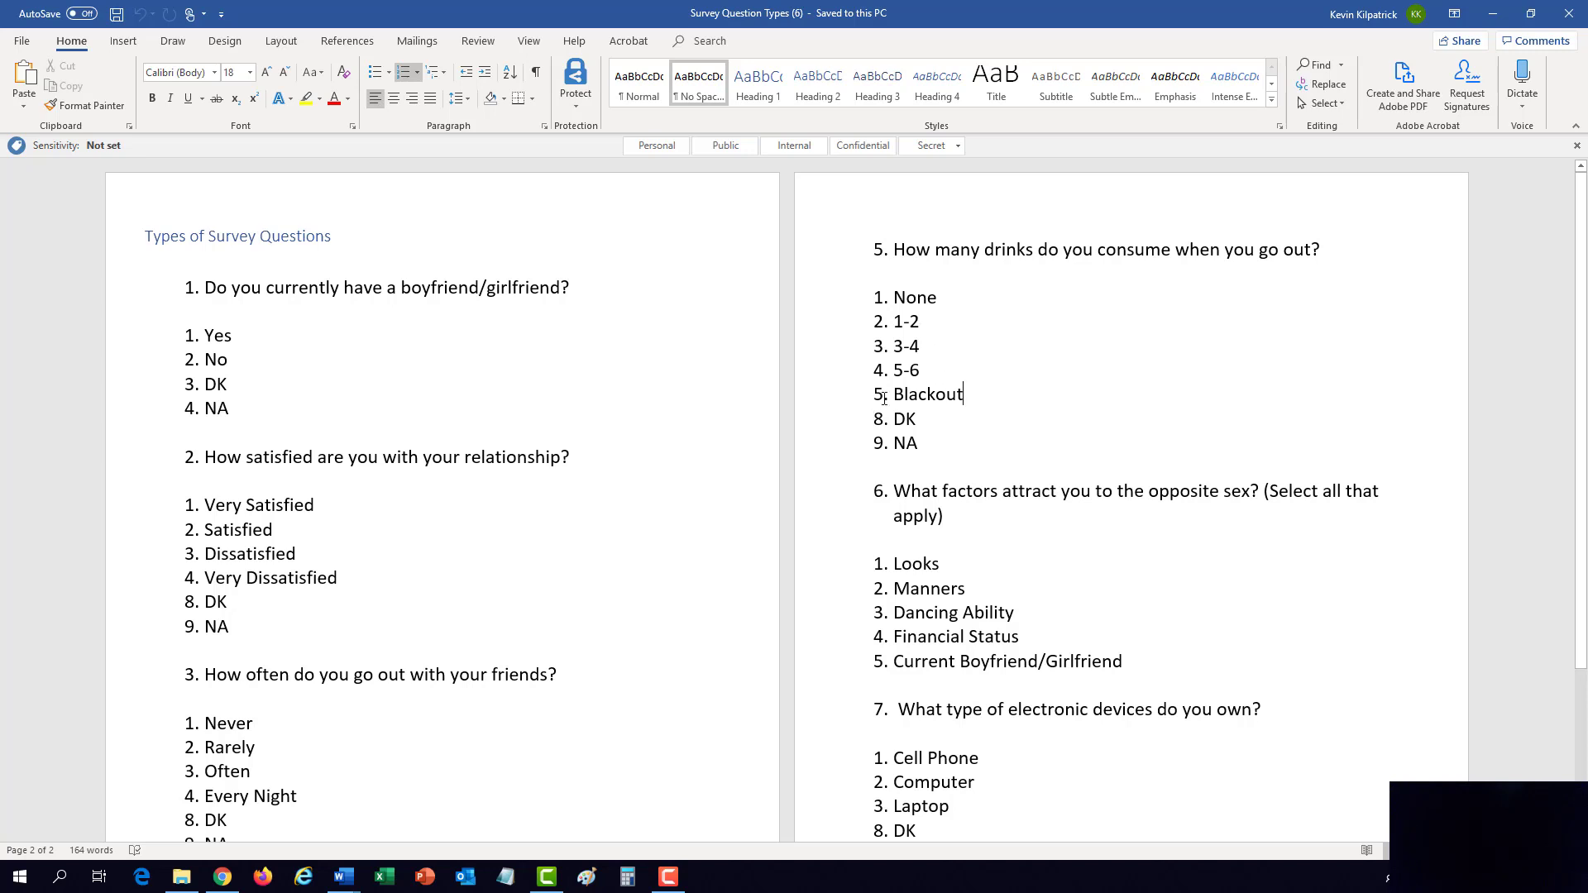
pyautogui.doubleClick(908, 404)
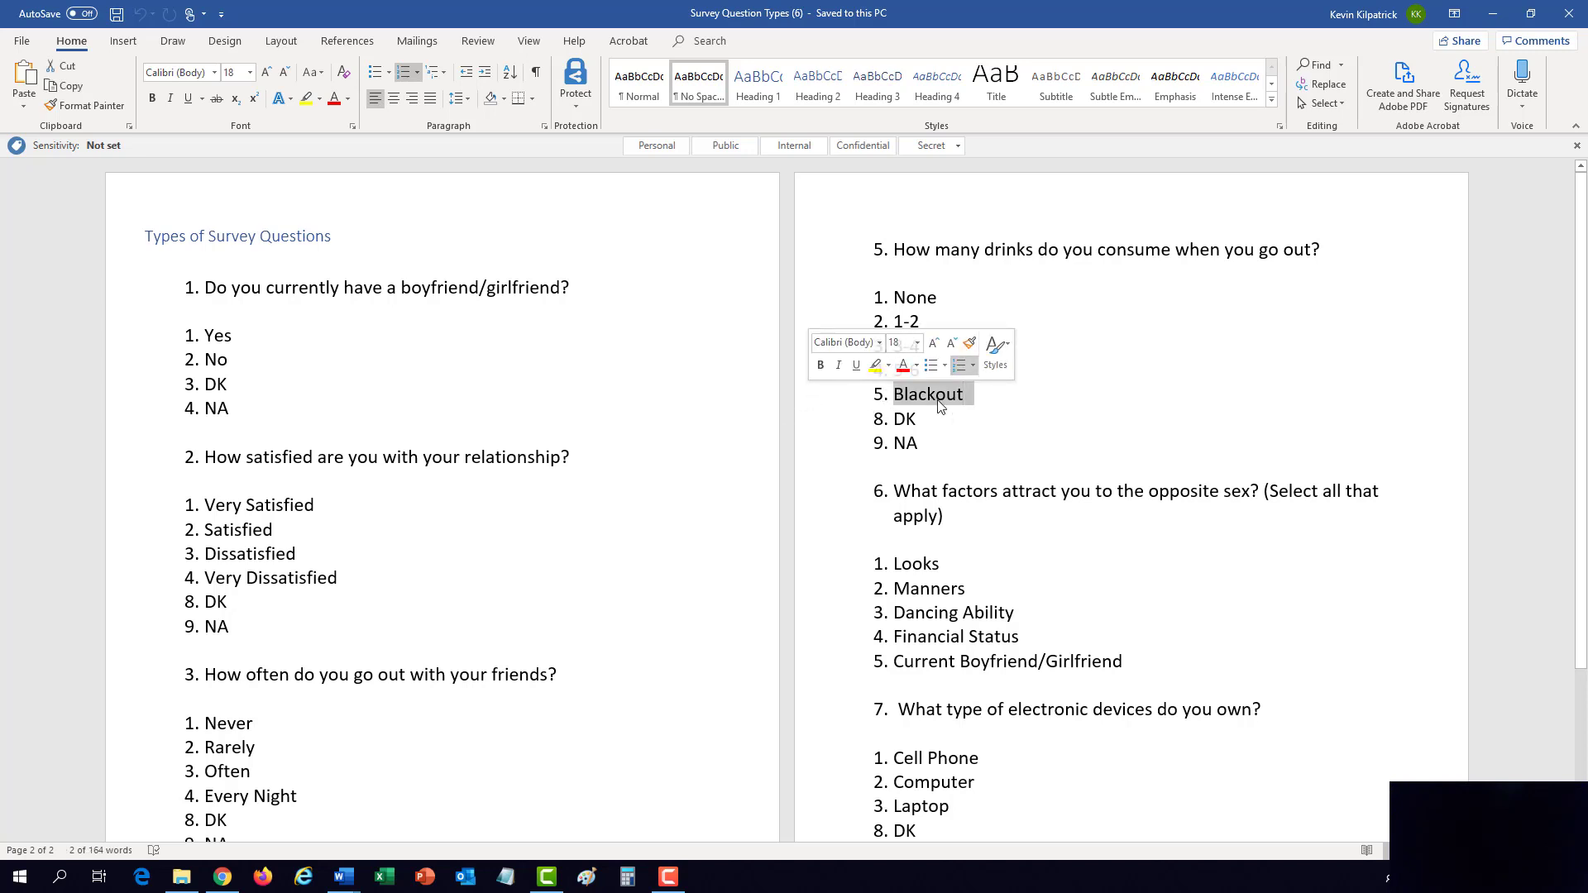
pyautogui.click(1125, 570)
# Step: Examine the "Select all that apply" instruction and choices of sample question 6, and the device choices of question 7
pyautogui.scroll(-3, 1116, 554)
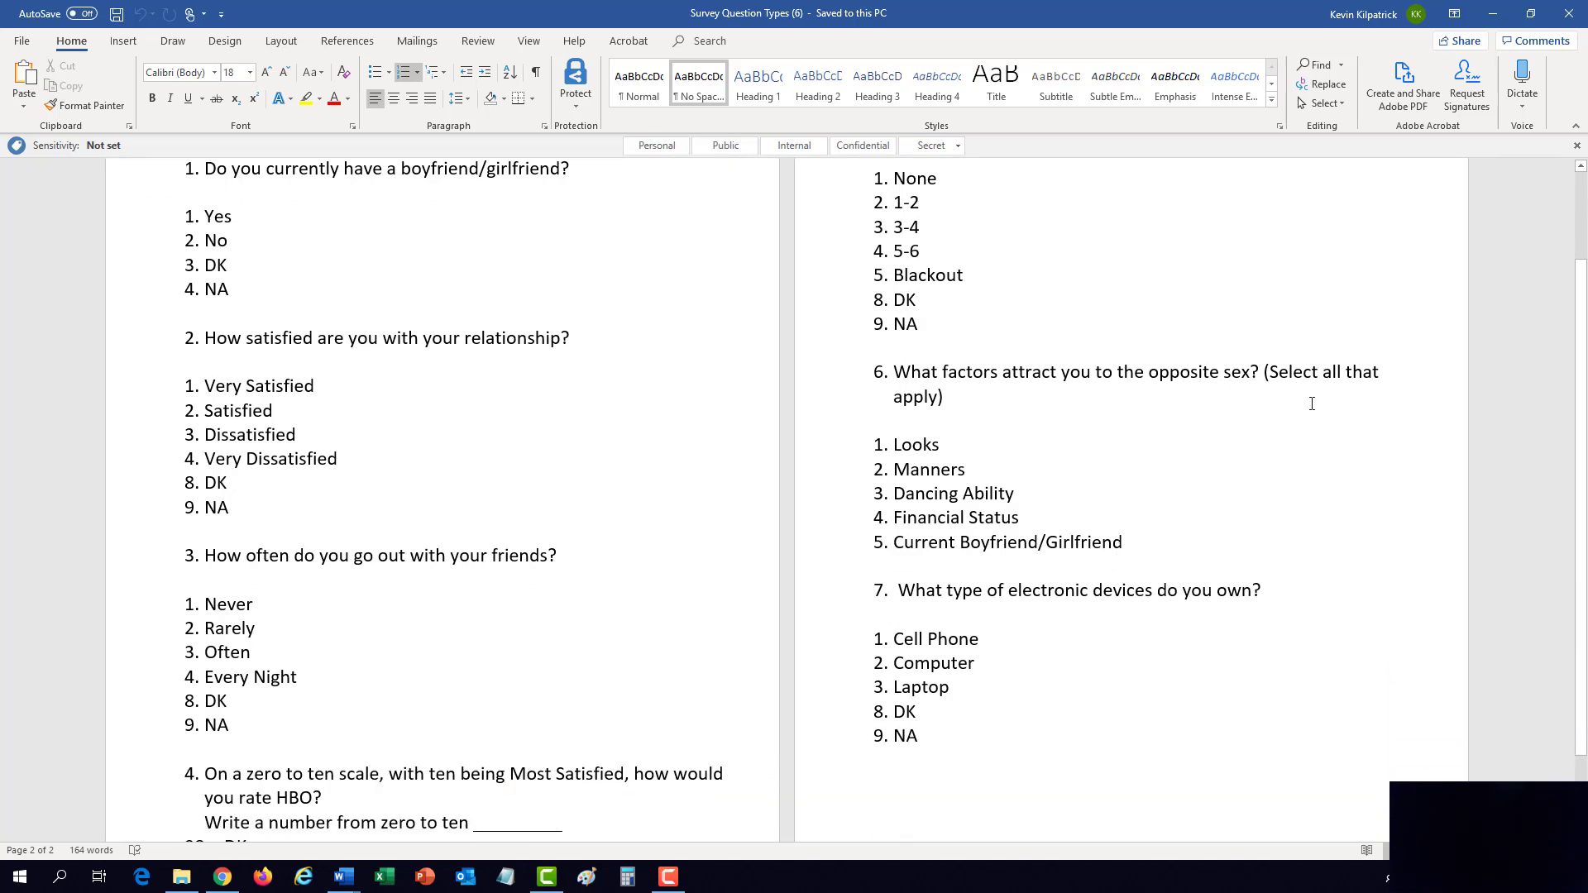
pyautogui.moveTo(1266, 372); pyautogui.dragTo(1202, 393)
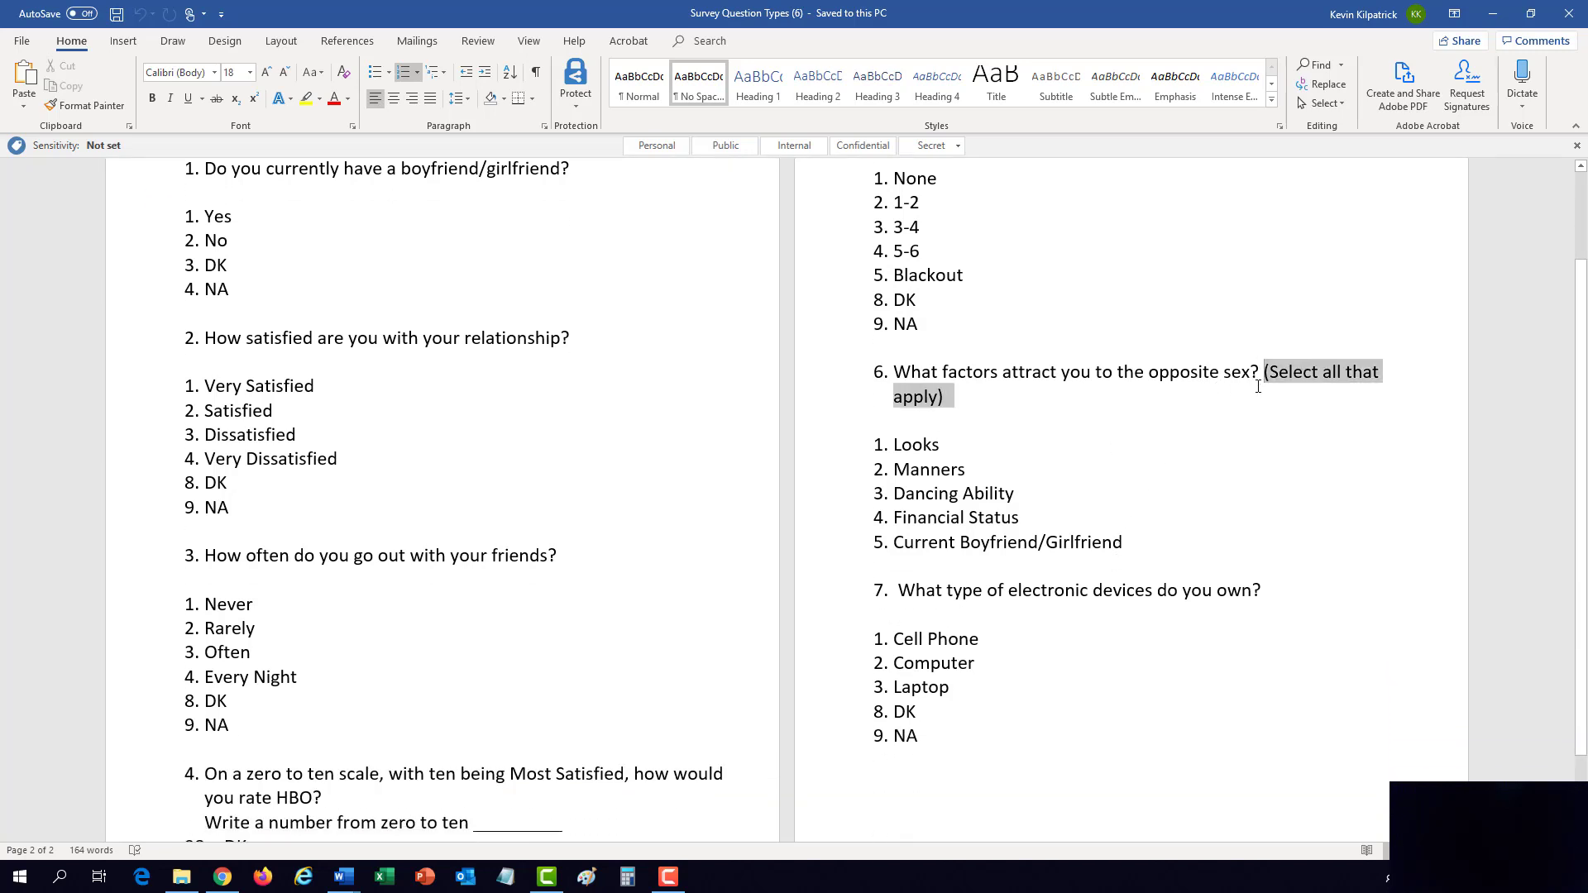
pyautogui.moveTo(954, 397); pyautogui.dragTo(944, 398)
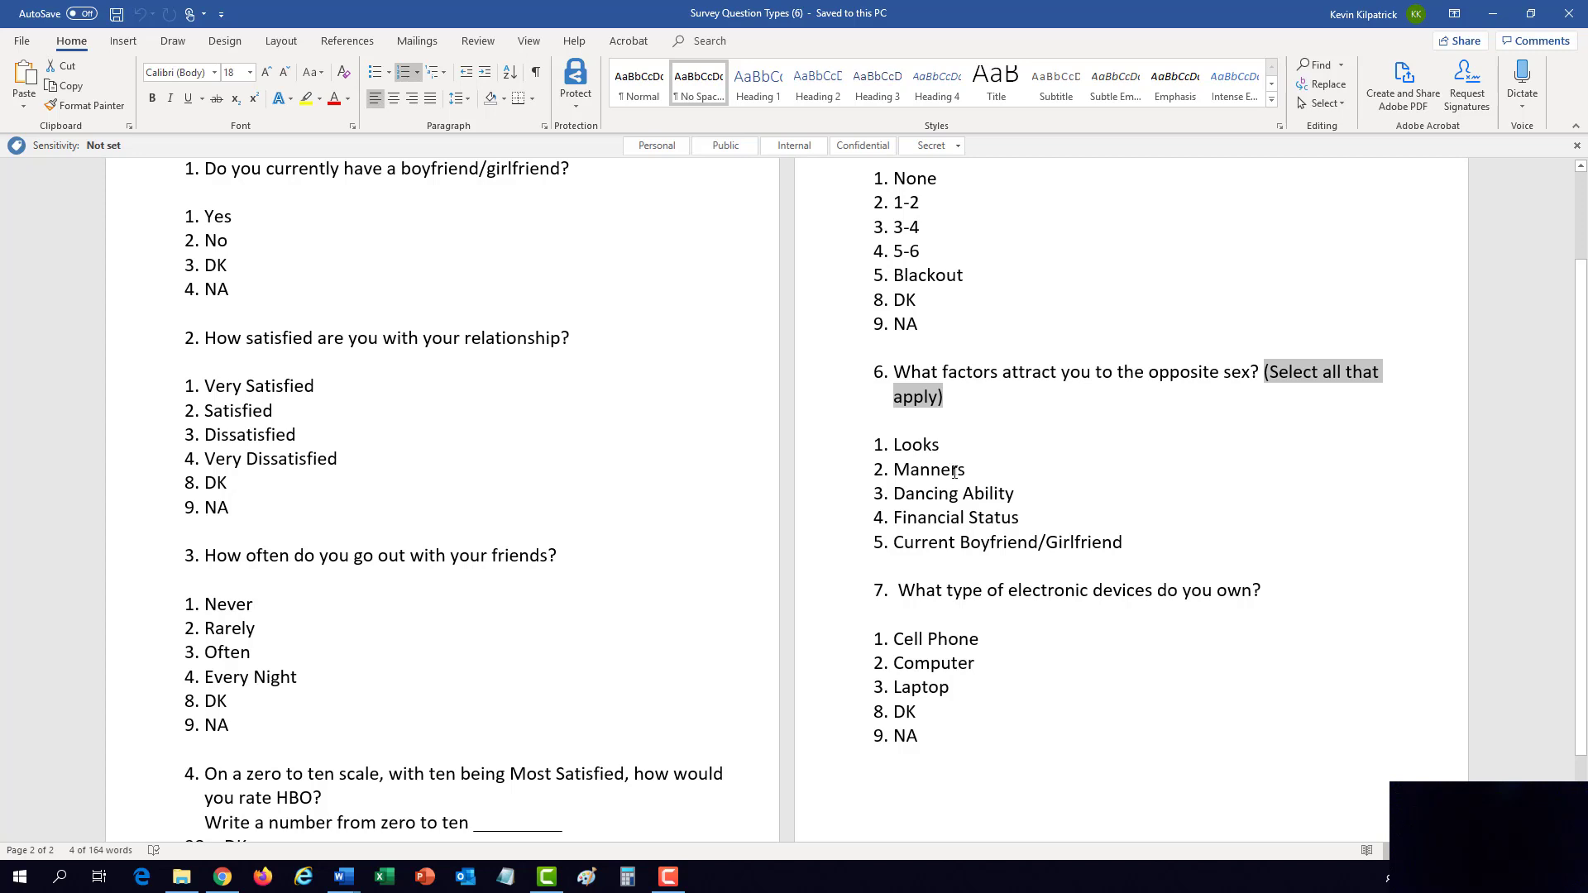
pyautogui.click(794, 451)
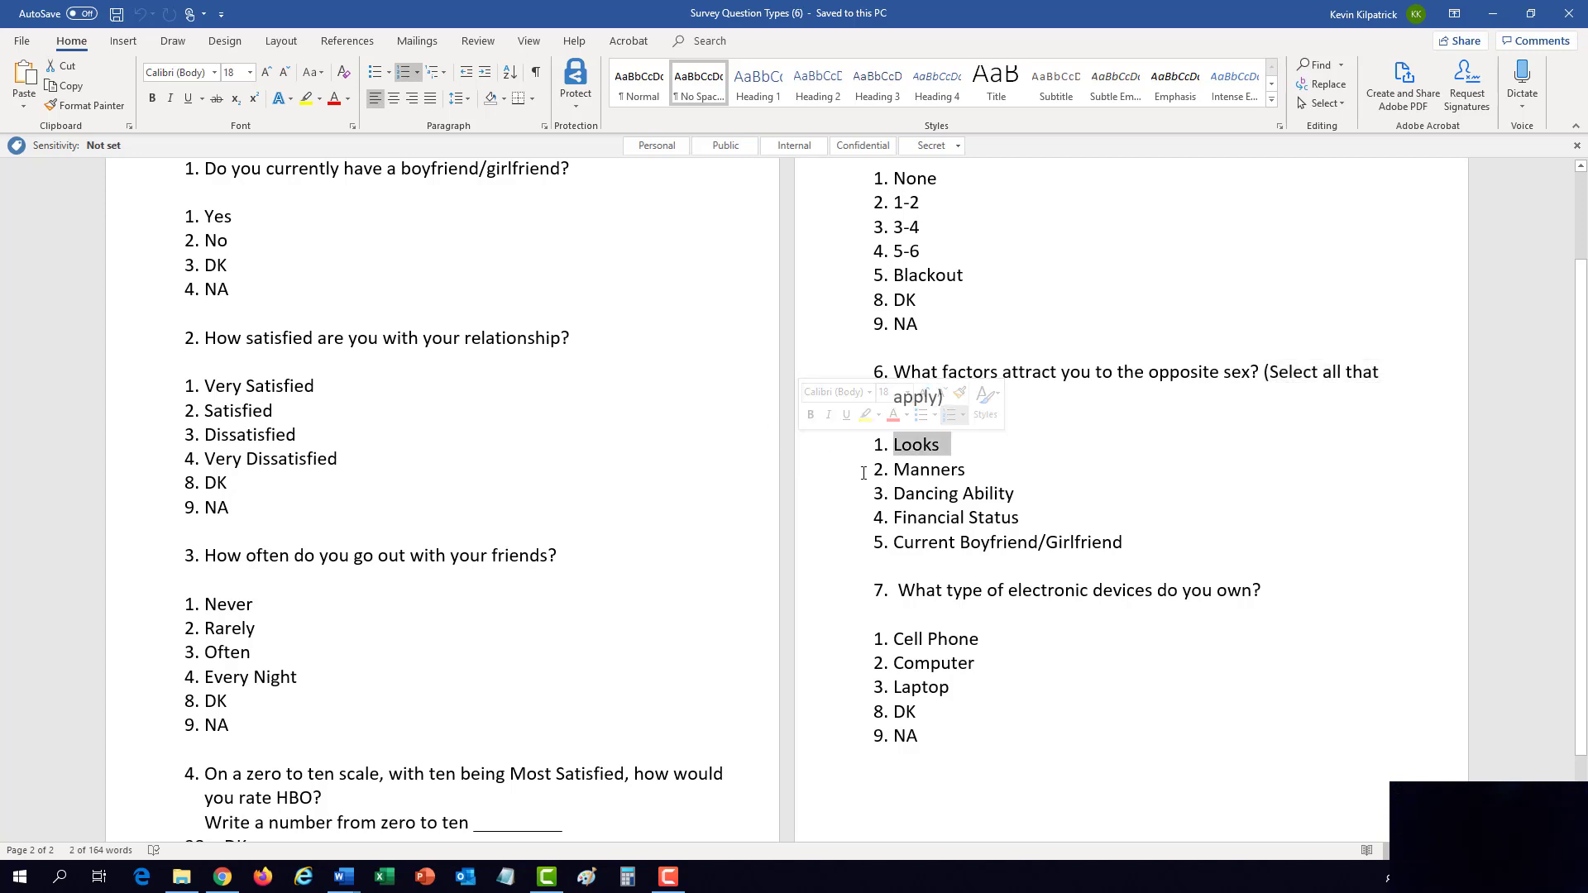
pyautogui.click(806, 523)
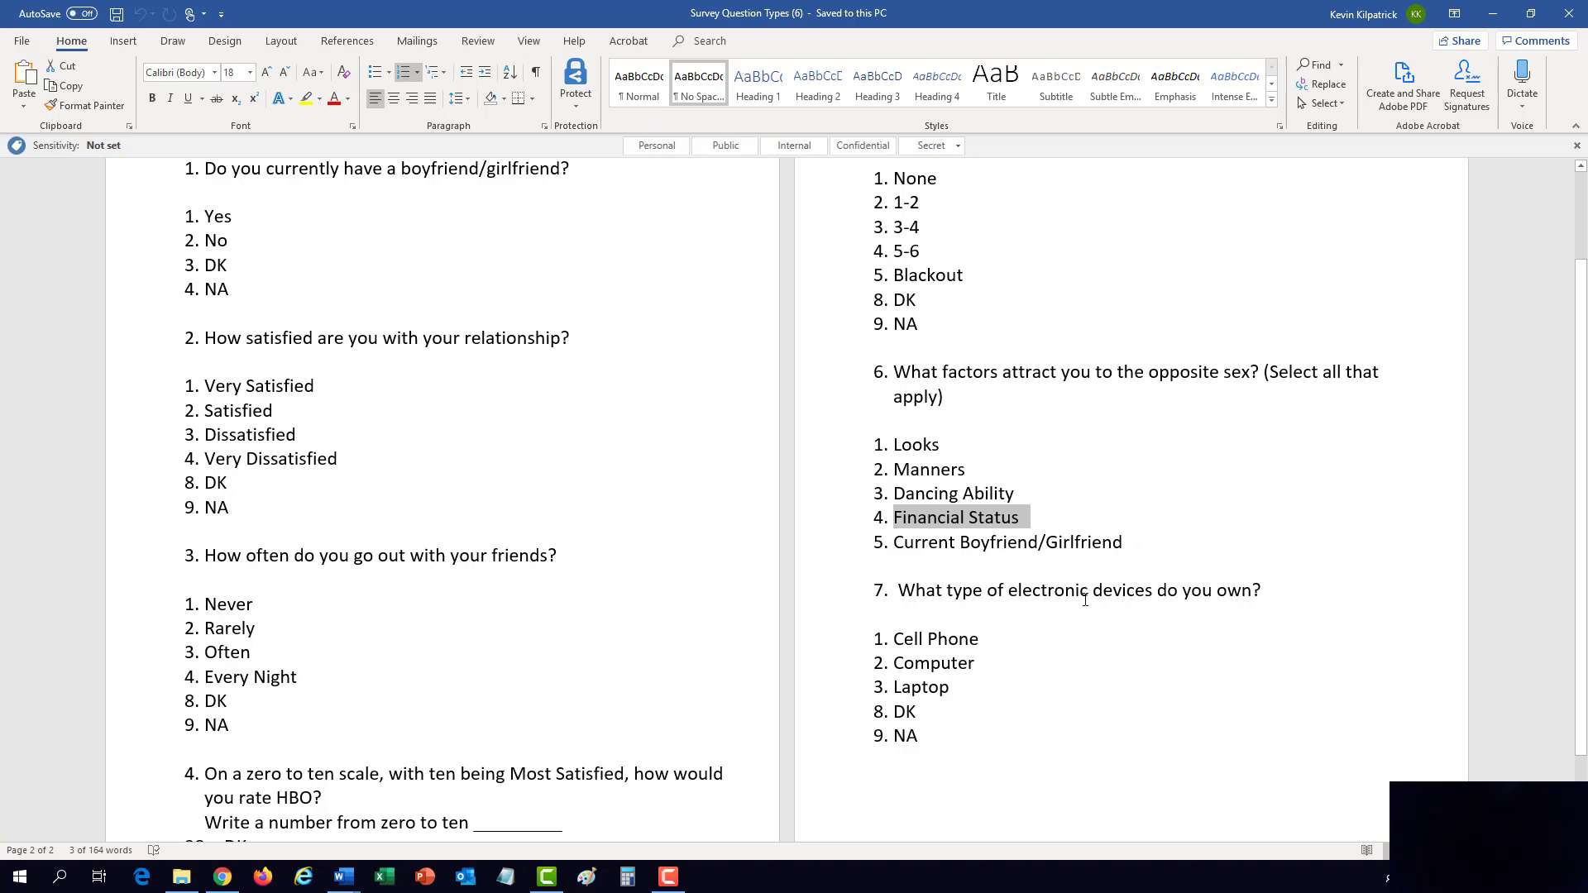
pyautogui.scroll(-3, 1092, 602)
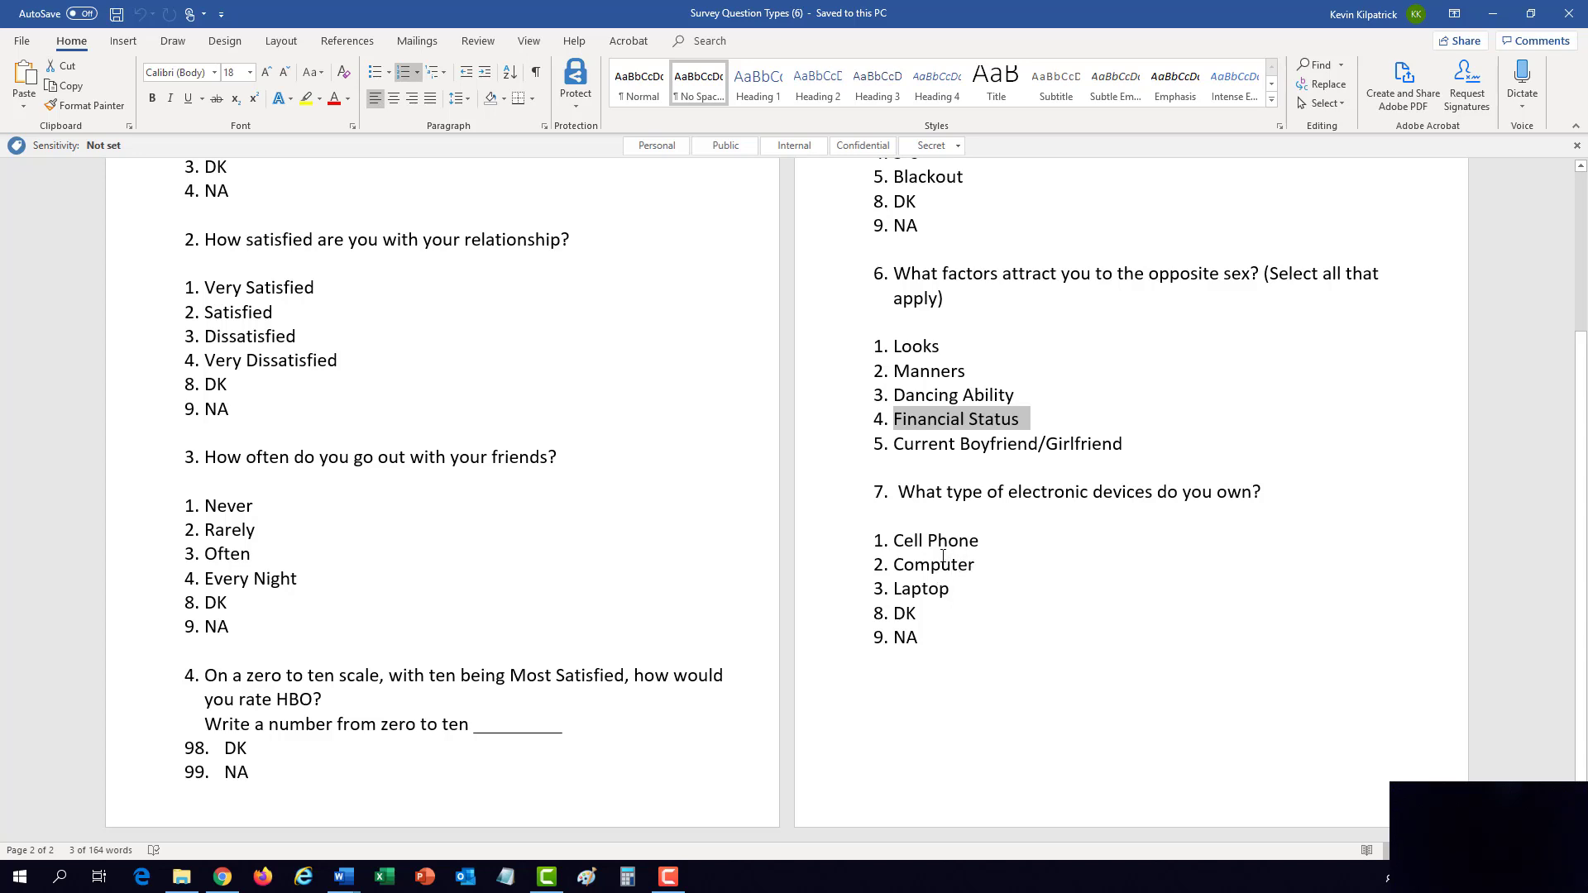
pyautogui.moveTo(809, 545); pyautogui.dragTo(803, 591)
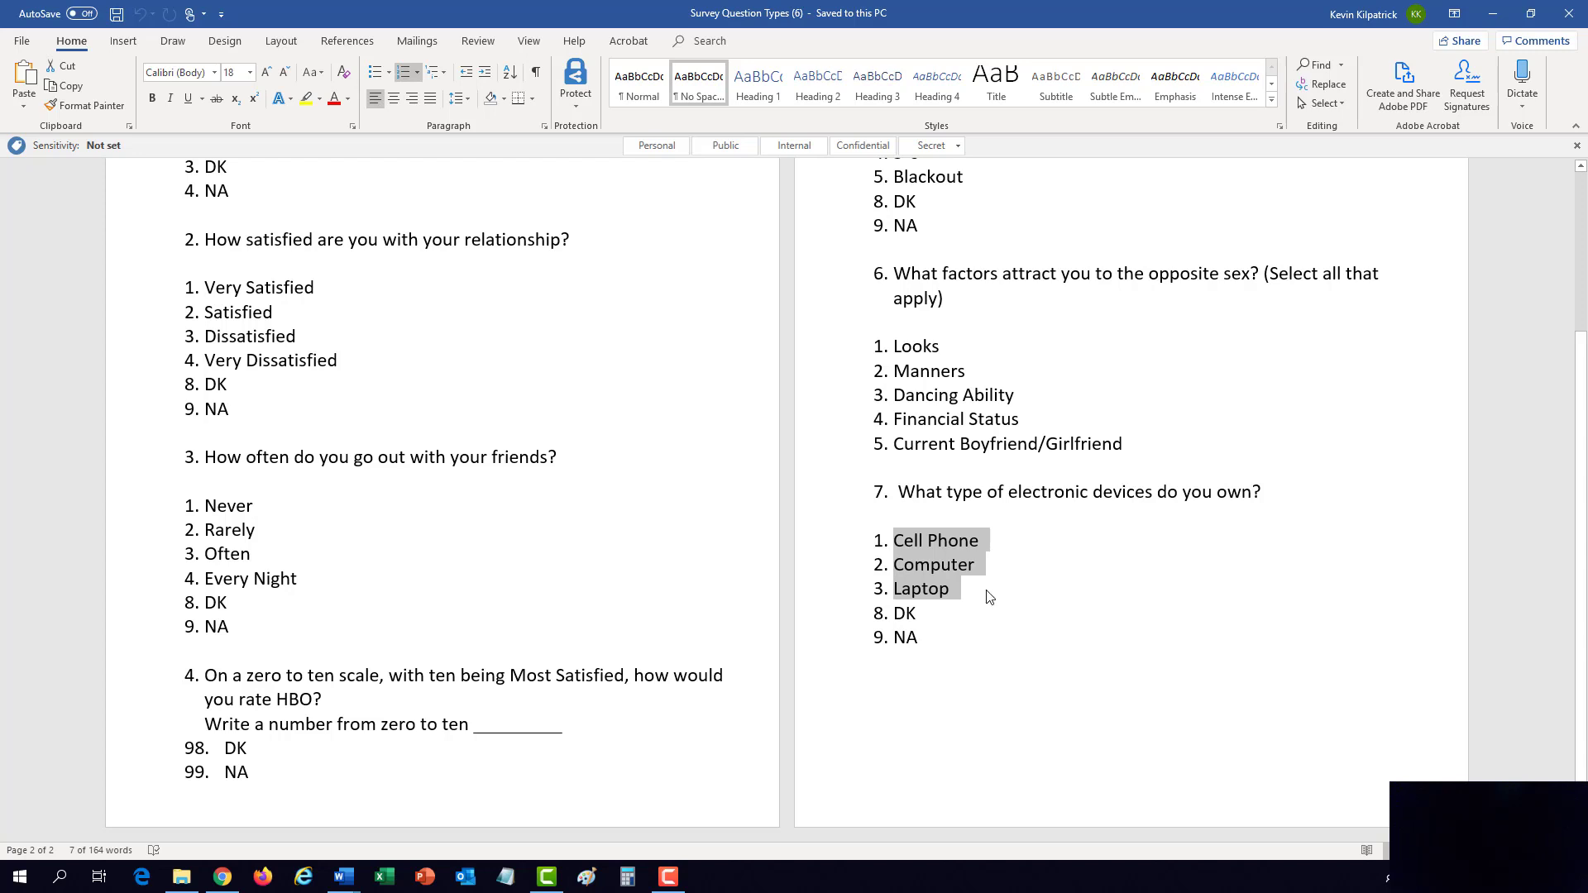
pyautogui.click(990, 596)
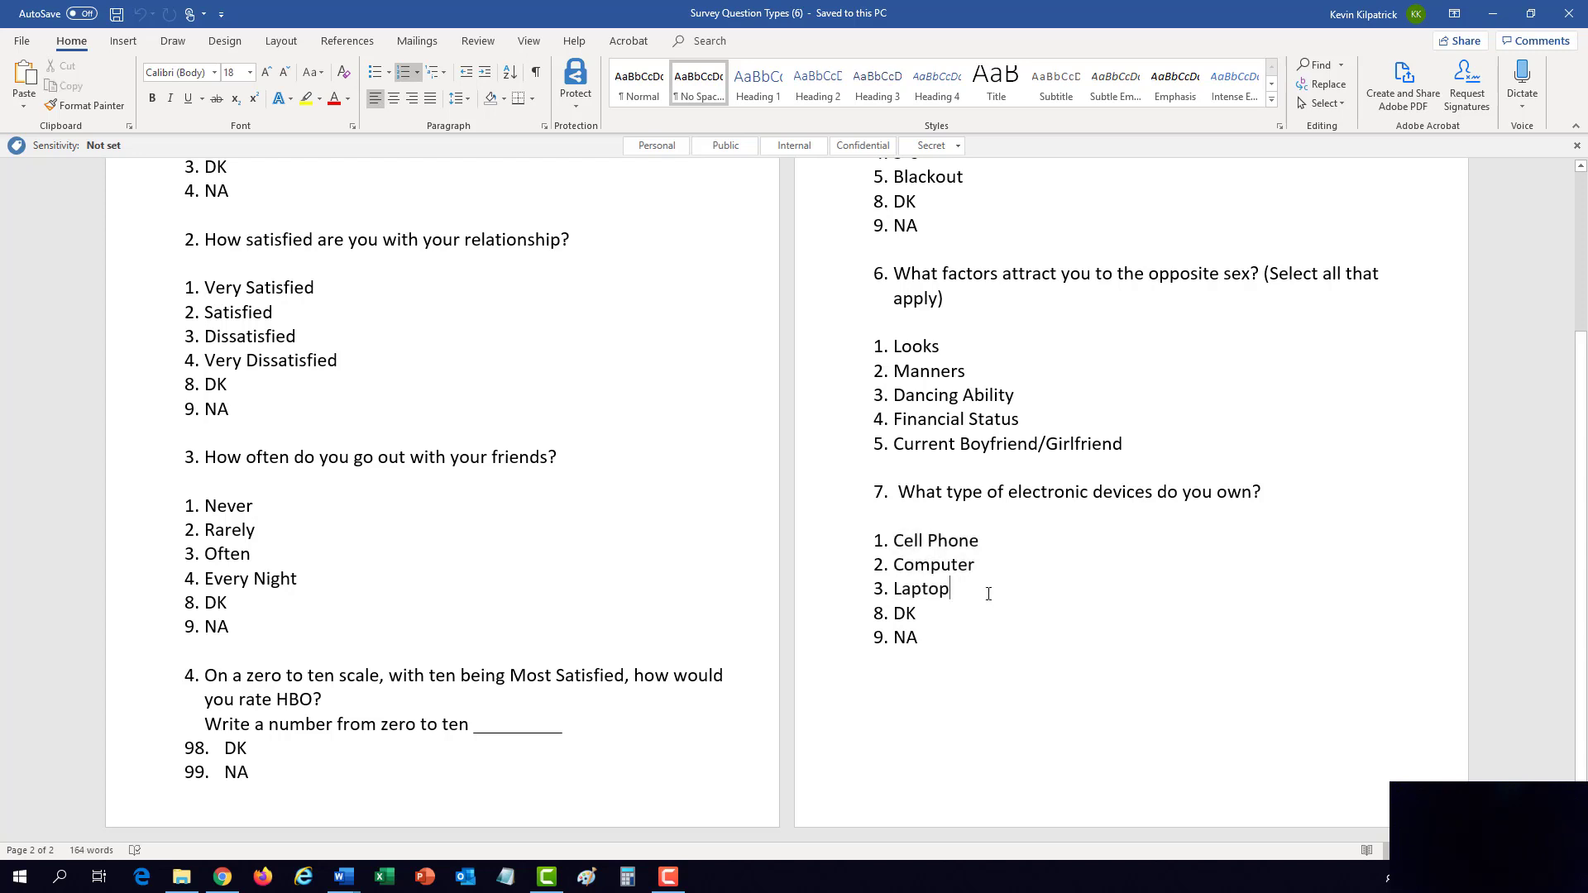
# Step: Examine the DK and NA answers and their numbering in sample questions 1, 2 and 3
pyautogui.scroll(3, 950, 539)
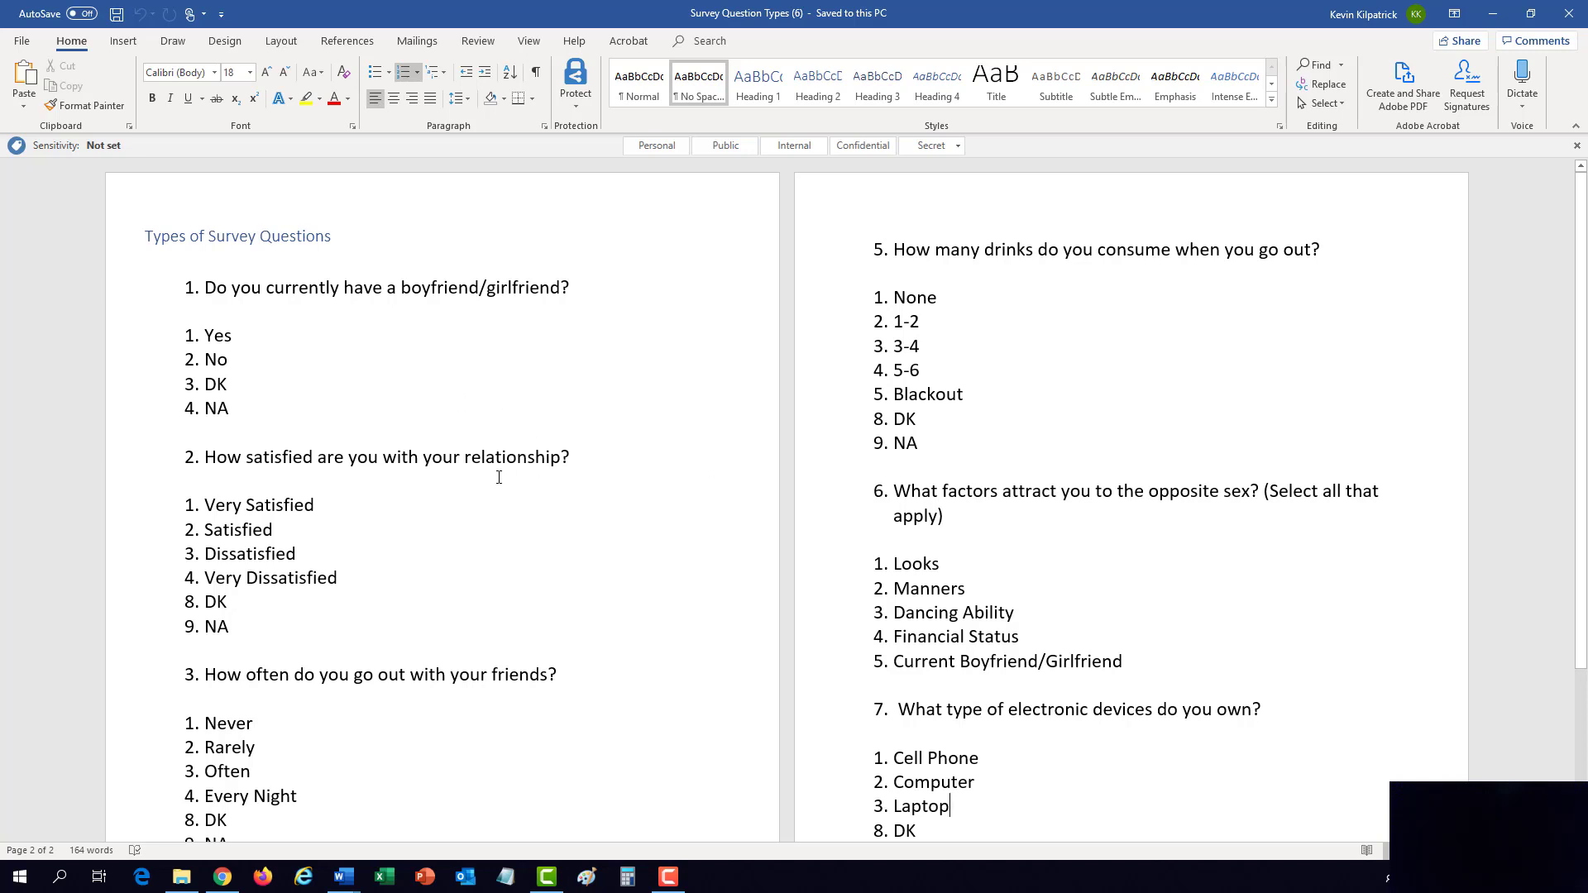
pyautogui.doubleClick(217, 384)
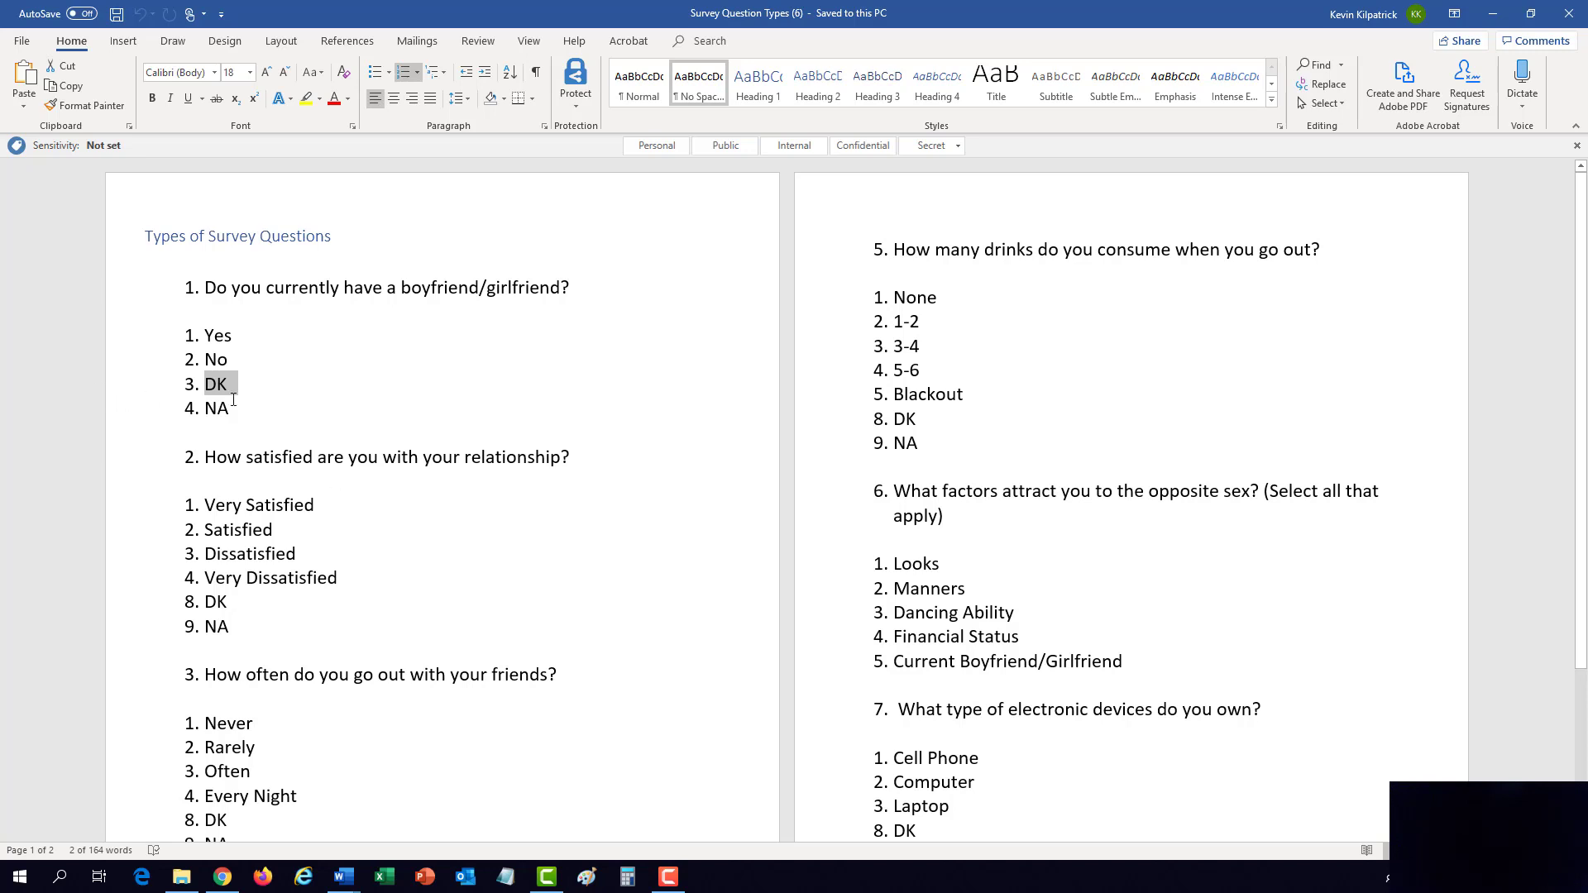
pyautogui.moveTo(242, 407); pyautogui.dragTo(194, 405)
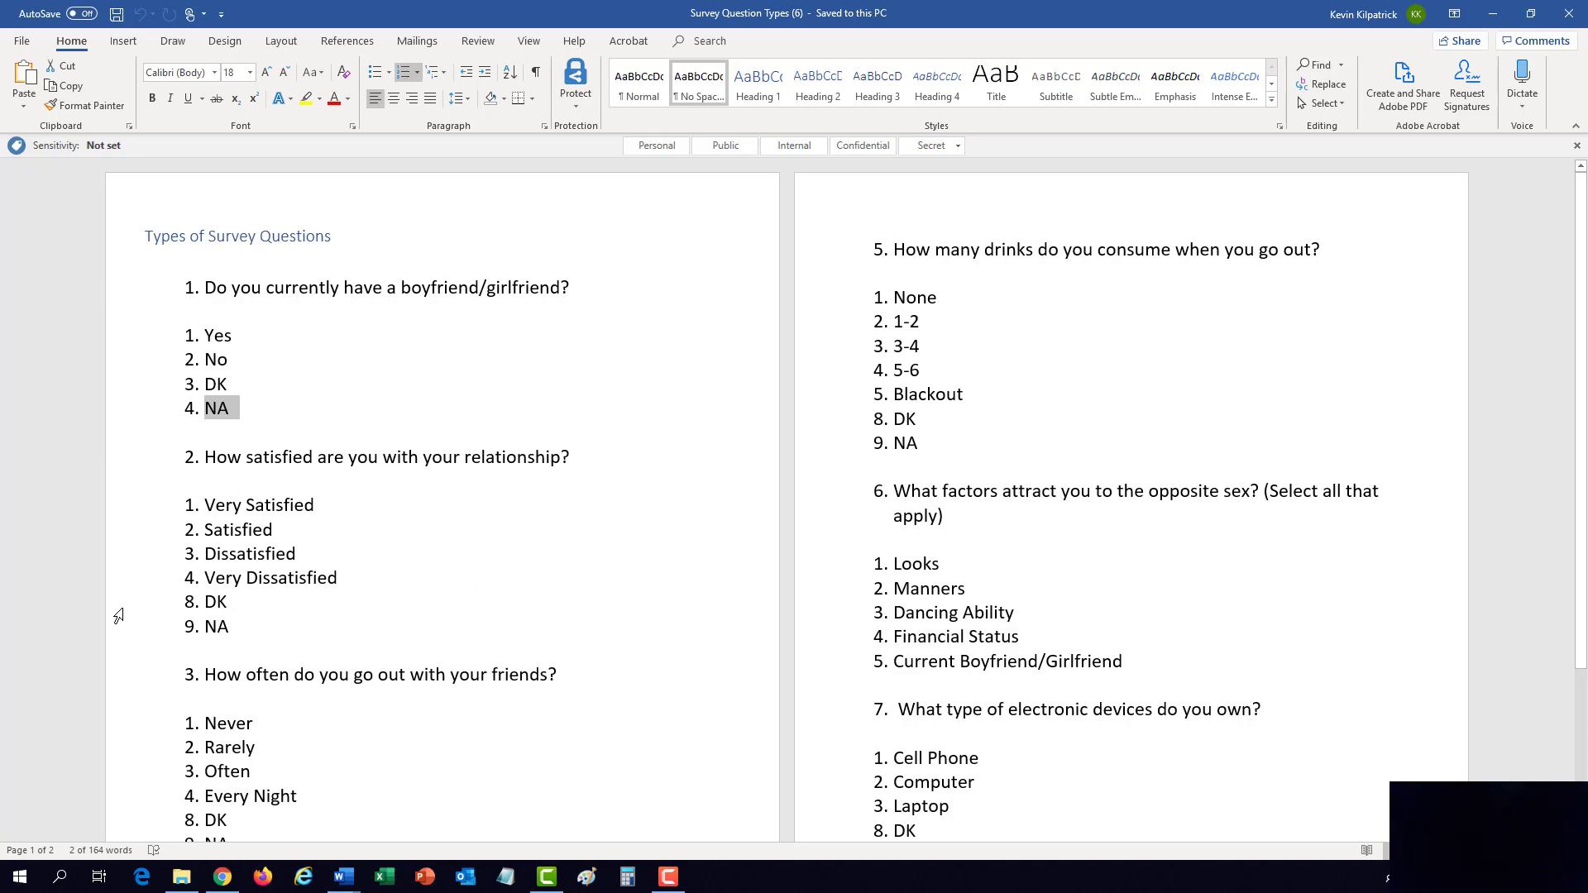
pyautogui.moveTo(119, 612); pyautogui.dragTo(116, 627)
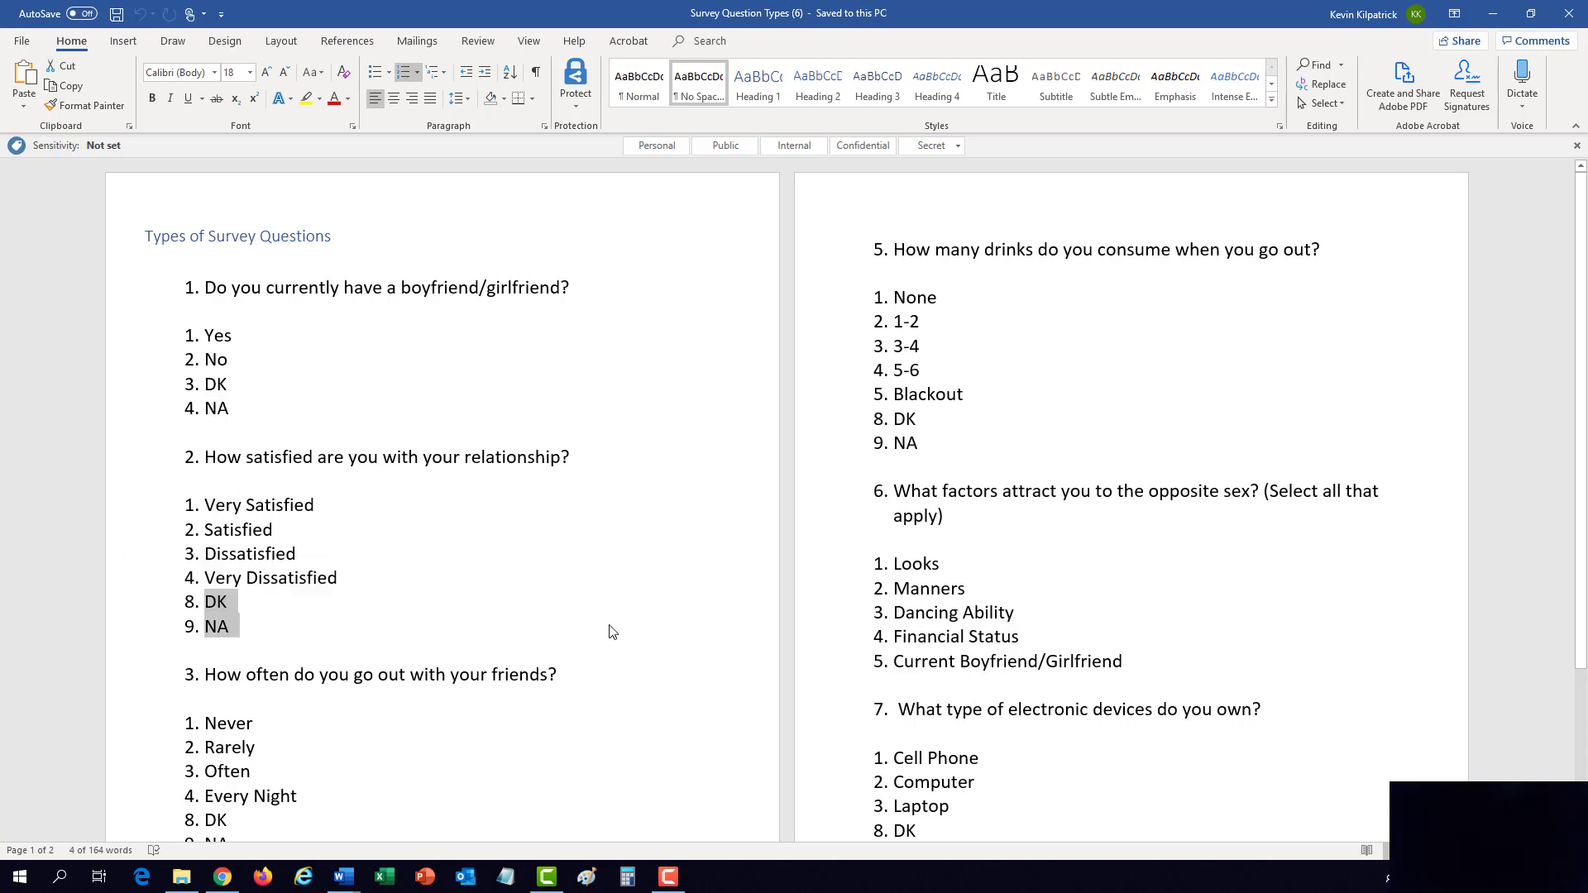
pyautogui.scroll(-2, 516, 639)
pyautogui.click(203, 662)
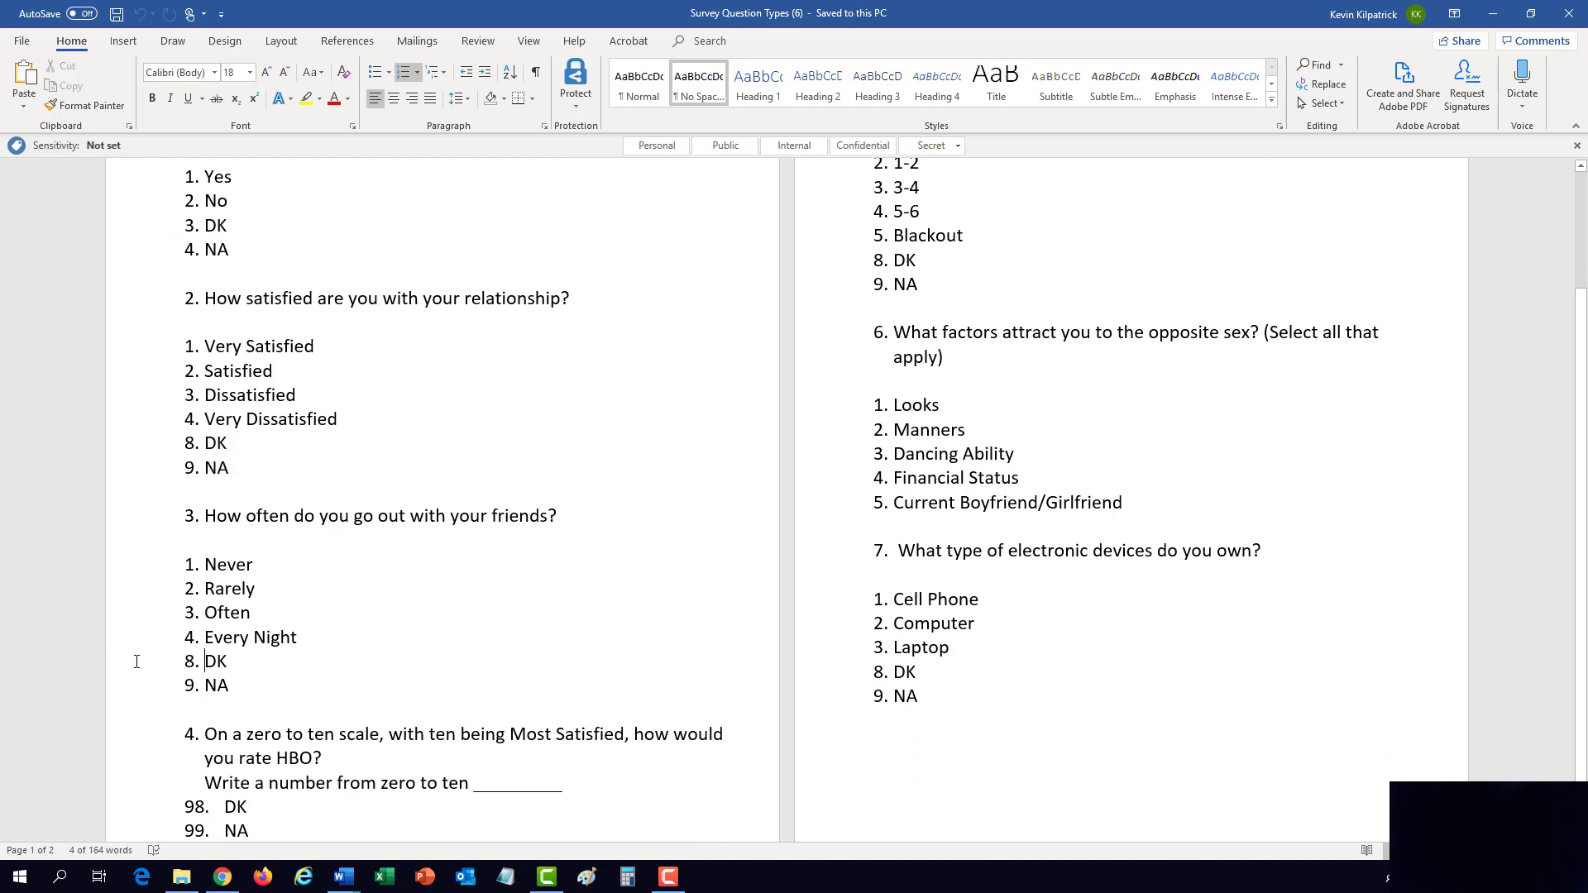
pyautogui.scroll(-1, 432, 683)
pyautogui.scroll(1, 973, 454)
# Step: Set the numbering value of the DK answer in sample question 1 to 8
pyautogui.scroll(3, 303, 323)
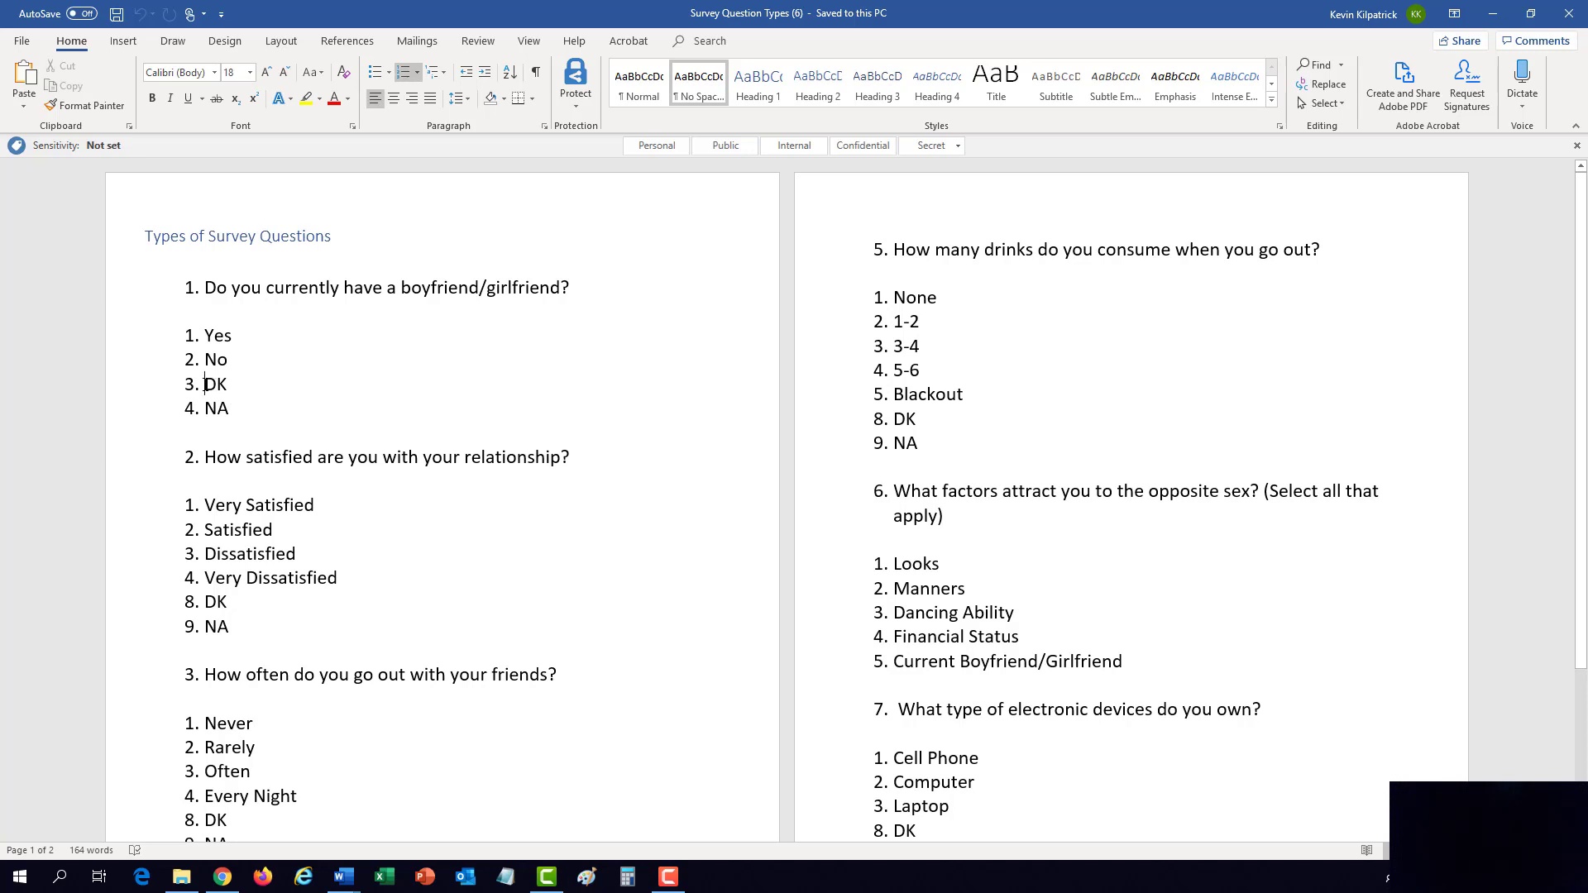
pyautogui.click(204, 384)
pyautogui.click(418, 72)
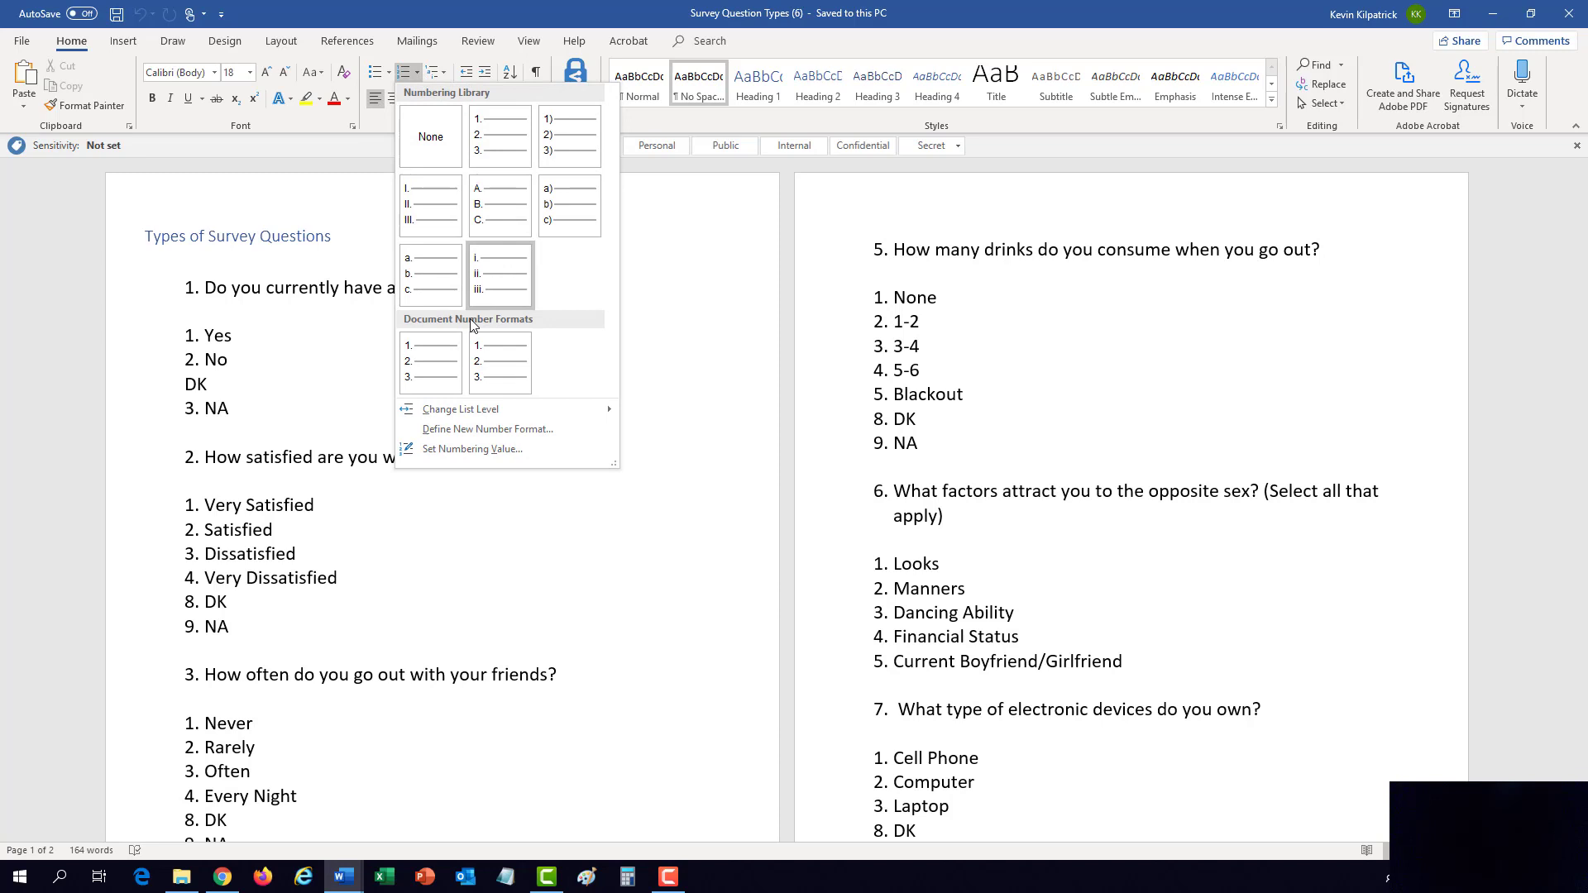
pyautogui.click(459, 449)
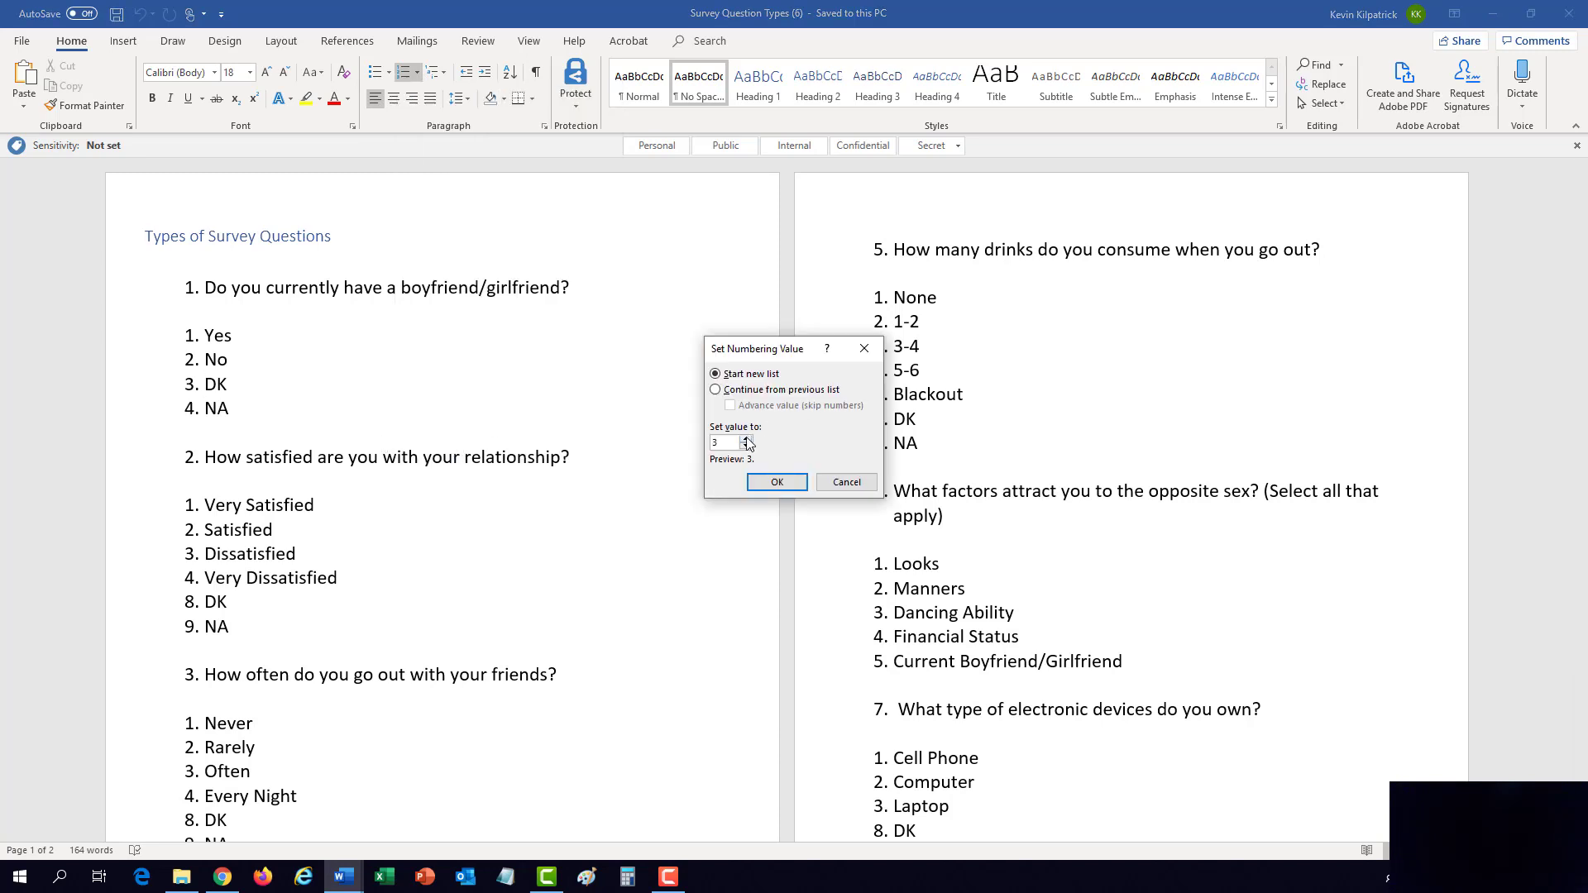
pyautogui.click(777, 482)
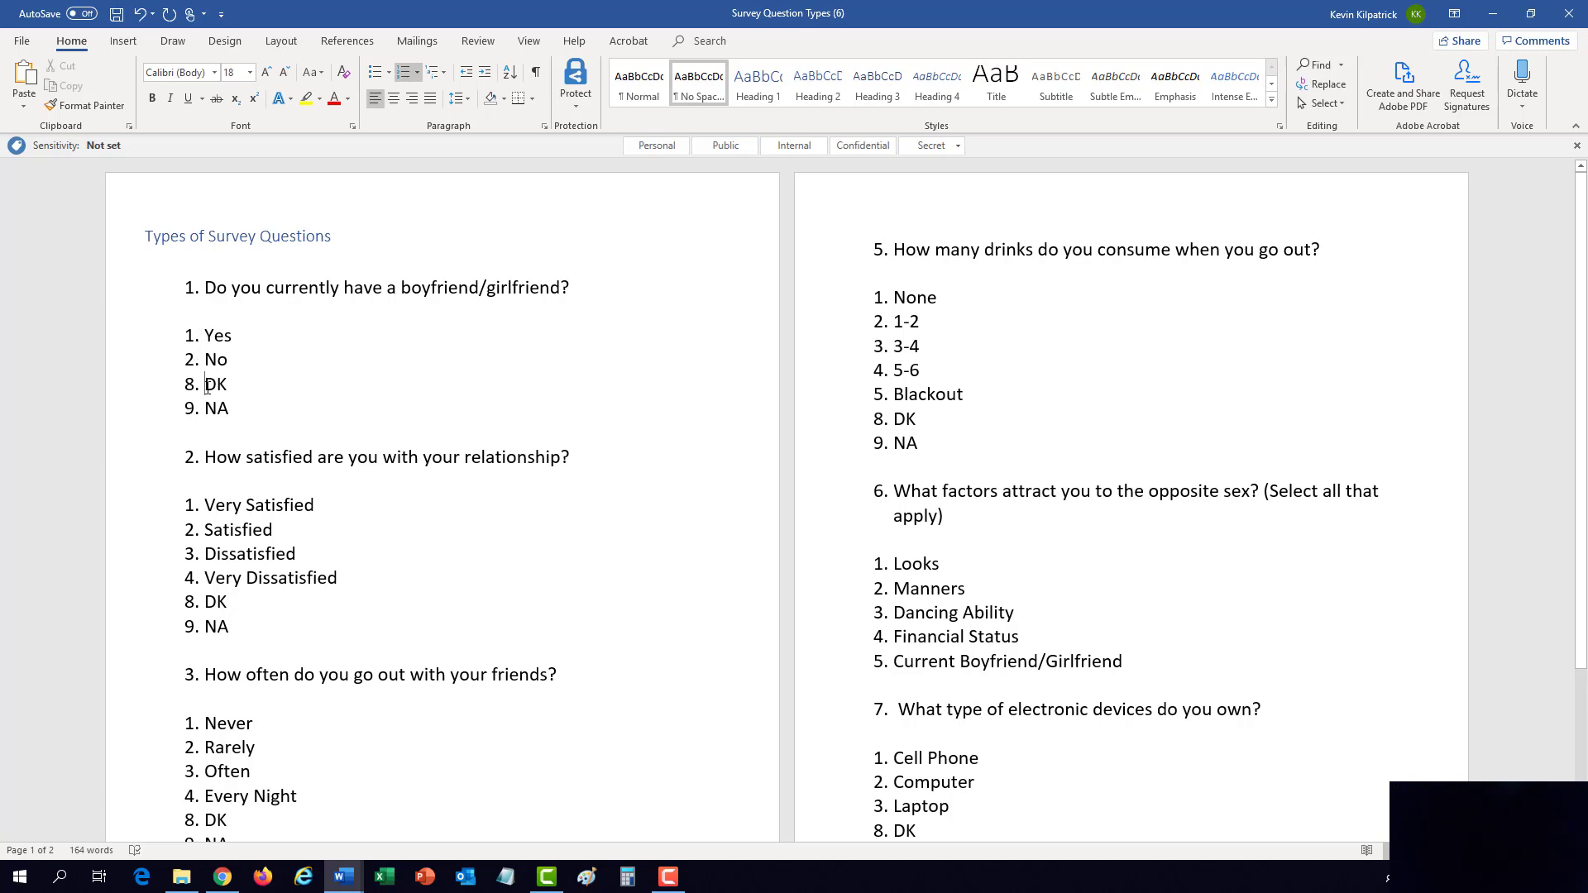
# Step: Examine the zero-to-ten HBO question with its DK and NA codes, and question 6's answer list and "Select all that apply" instruction
pyautogui.scroll(-2, 295, 520)
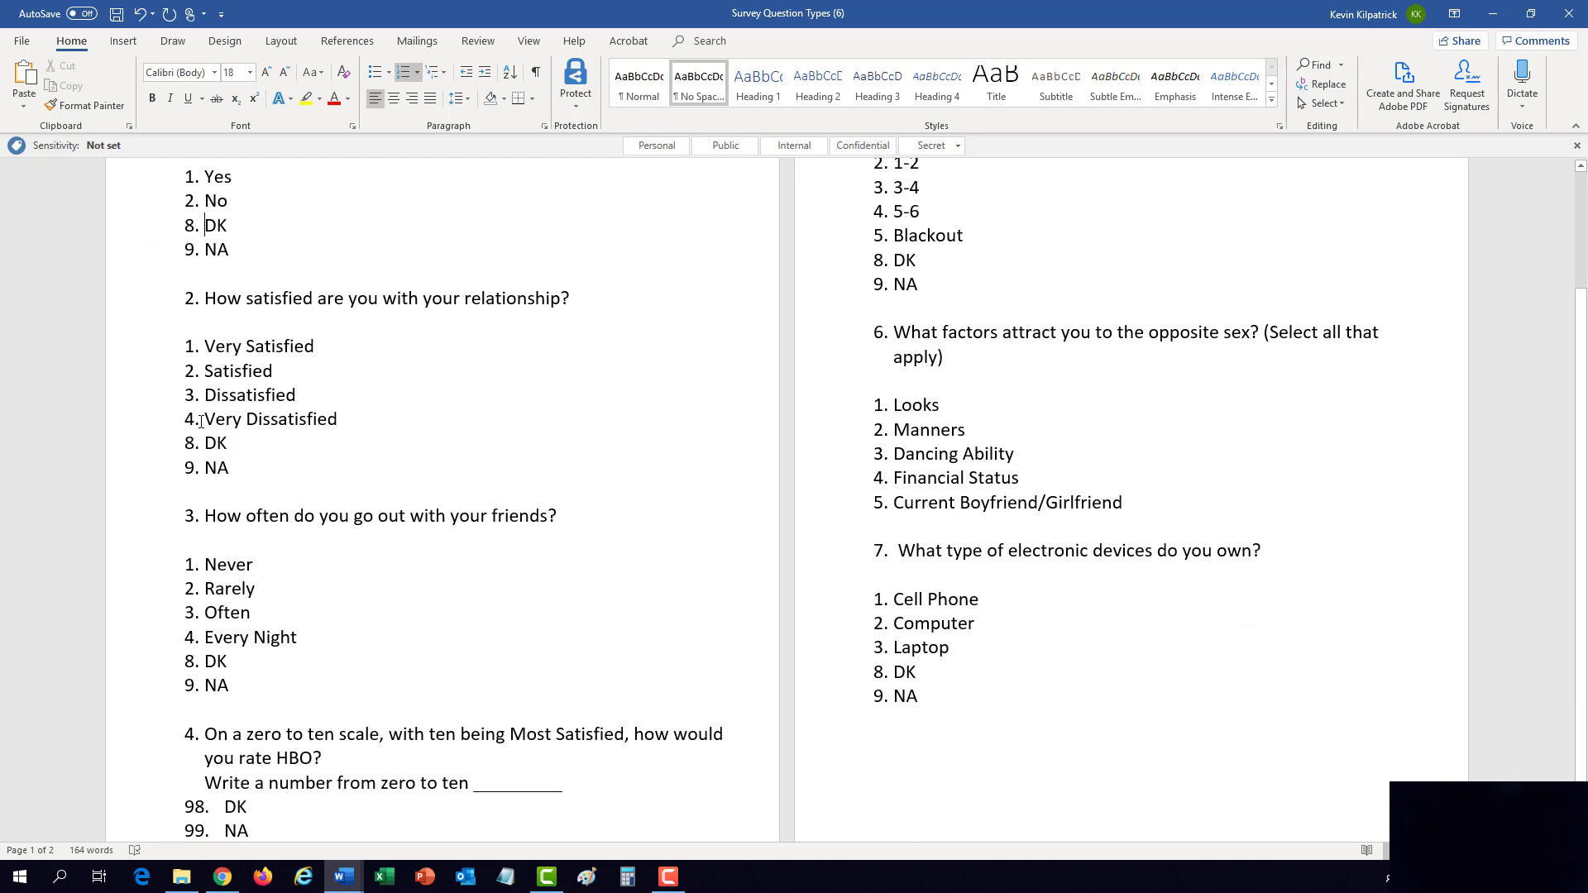
pyautogui.scroll(-1, 231, 436)
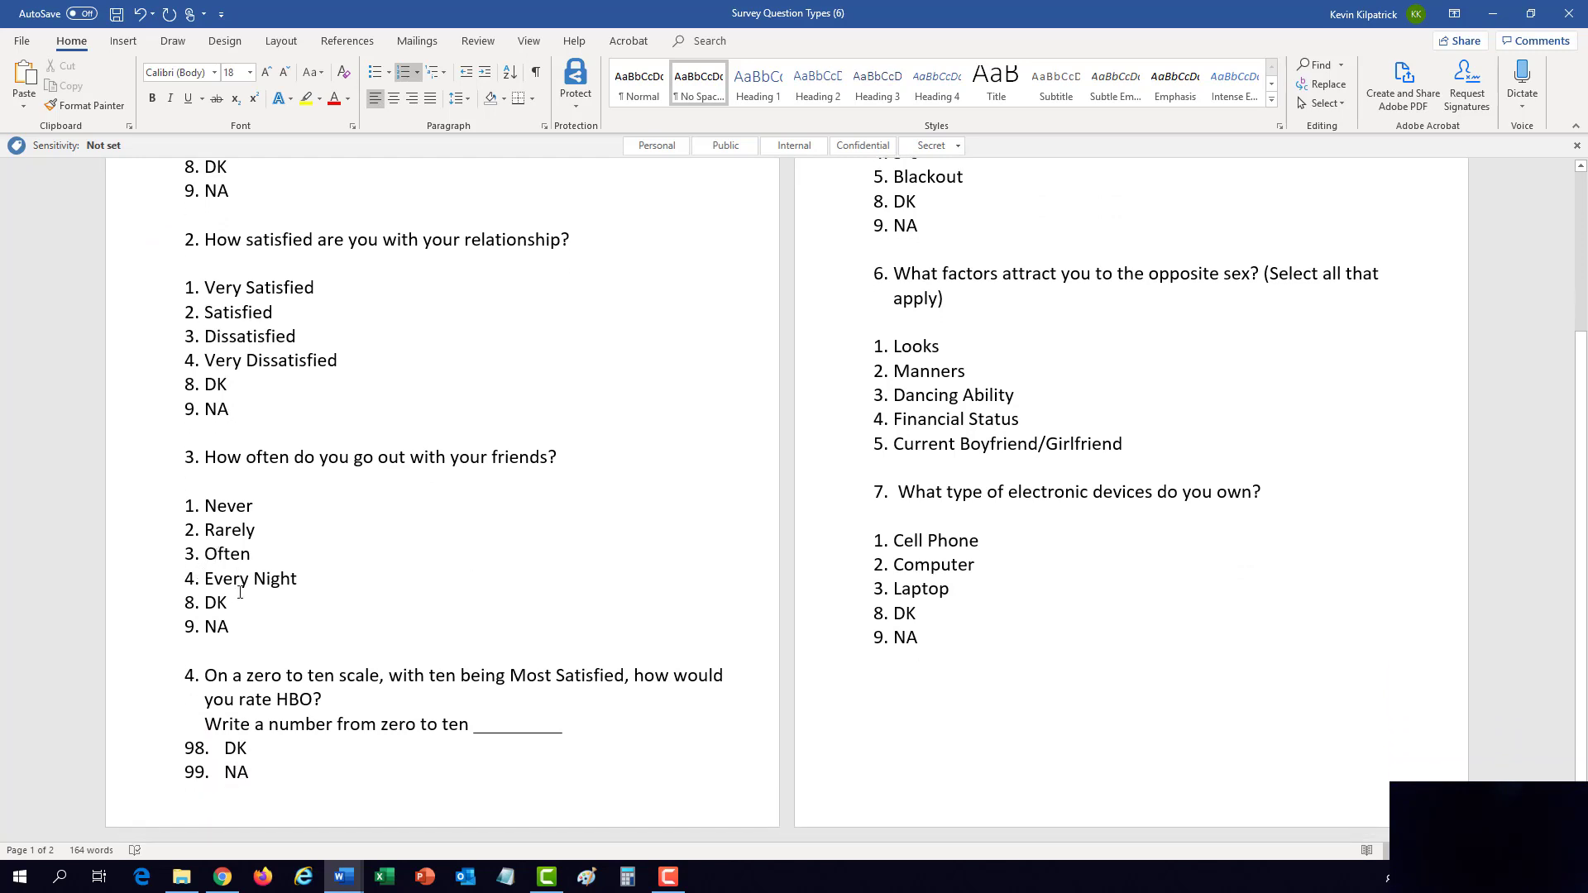
pyautogui.moveTo(124, 680); pyautogui.dragTo(140, 770)
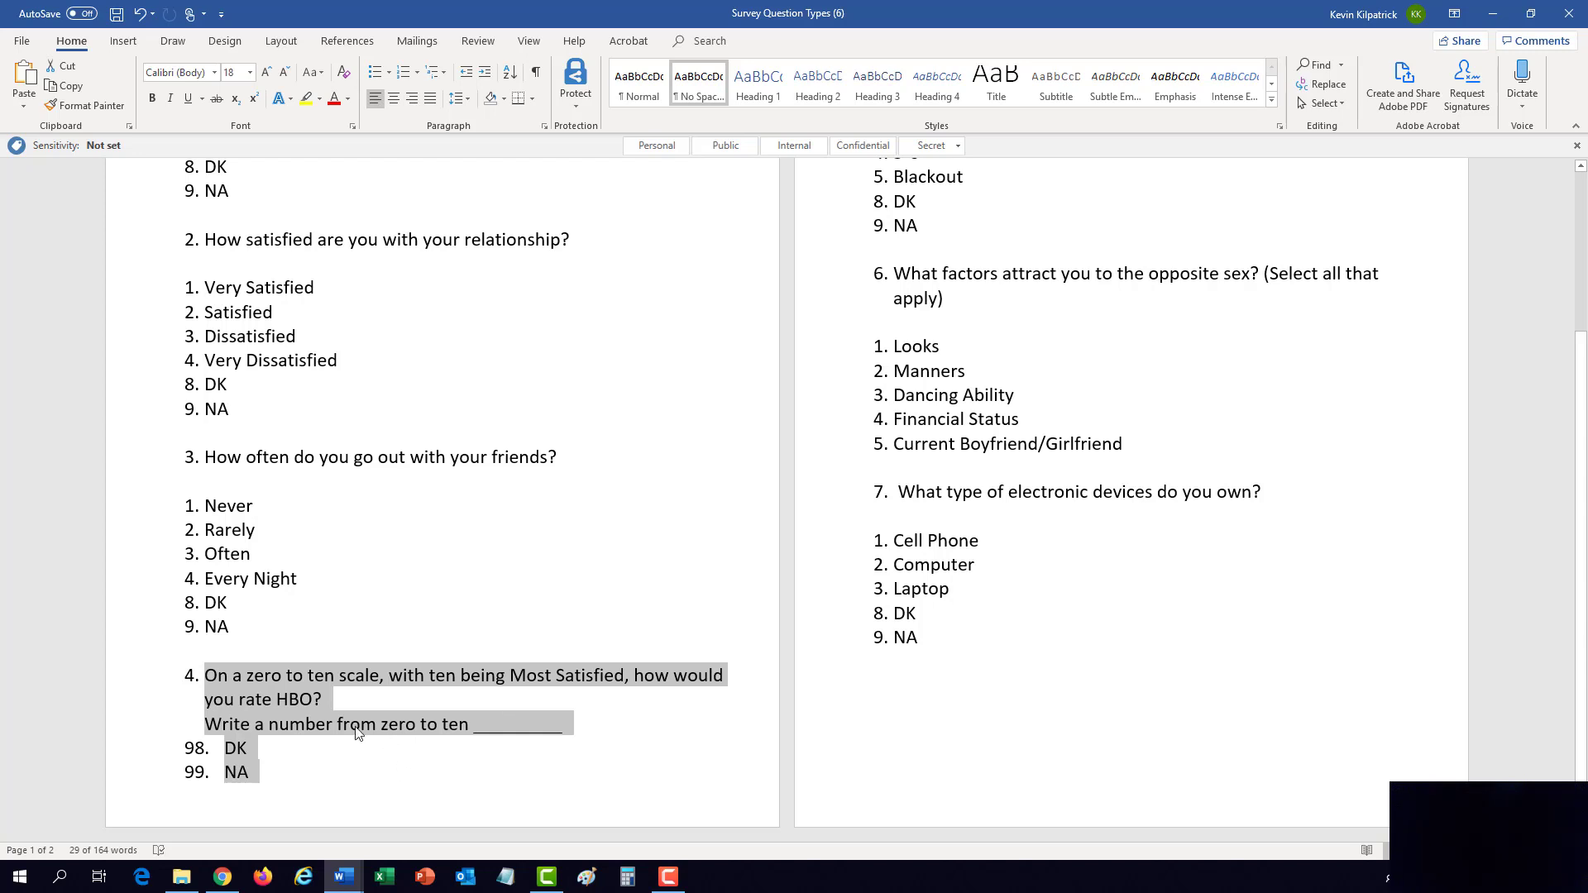
pyautogui.click(335, 681)
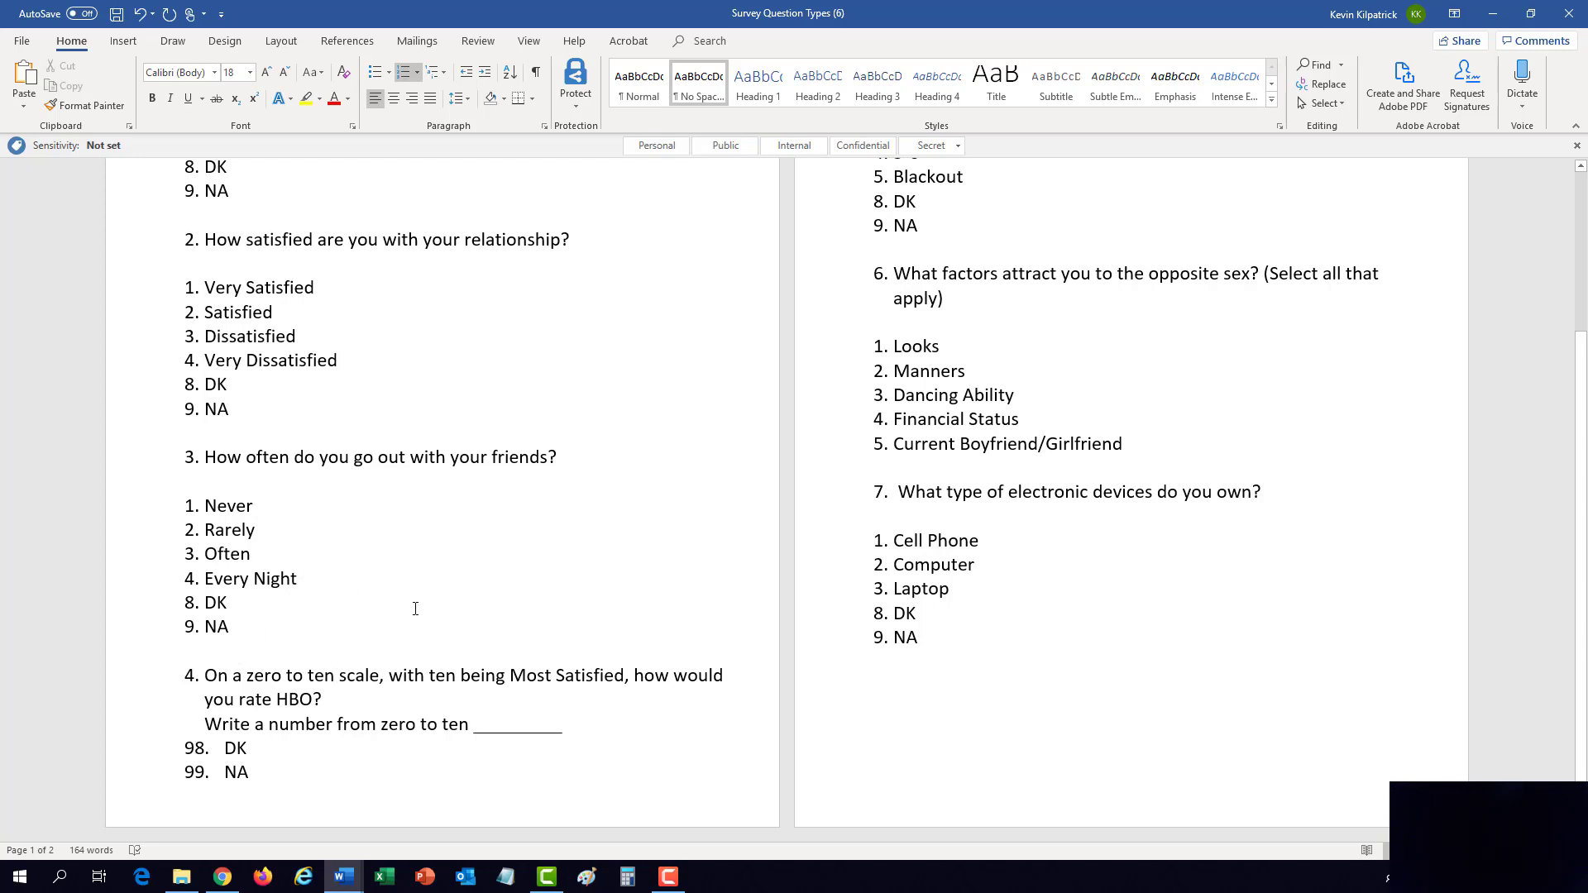
pyautogui.scroll(3, 429, 602)
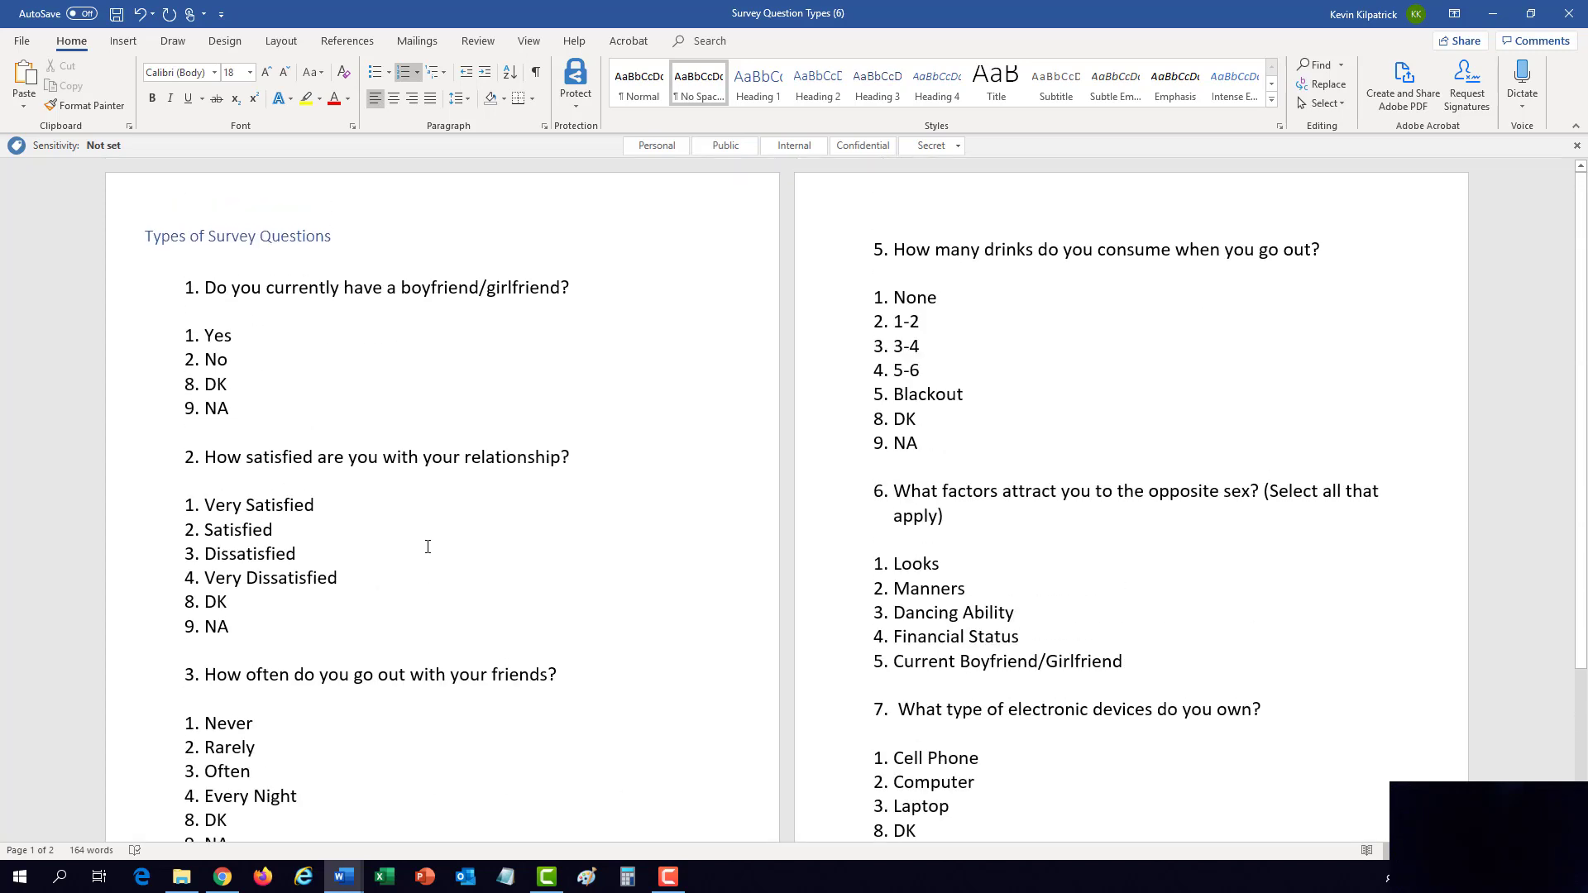
pyautogui.scroll(-3, 429, 544)
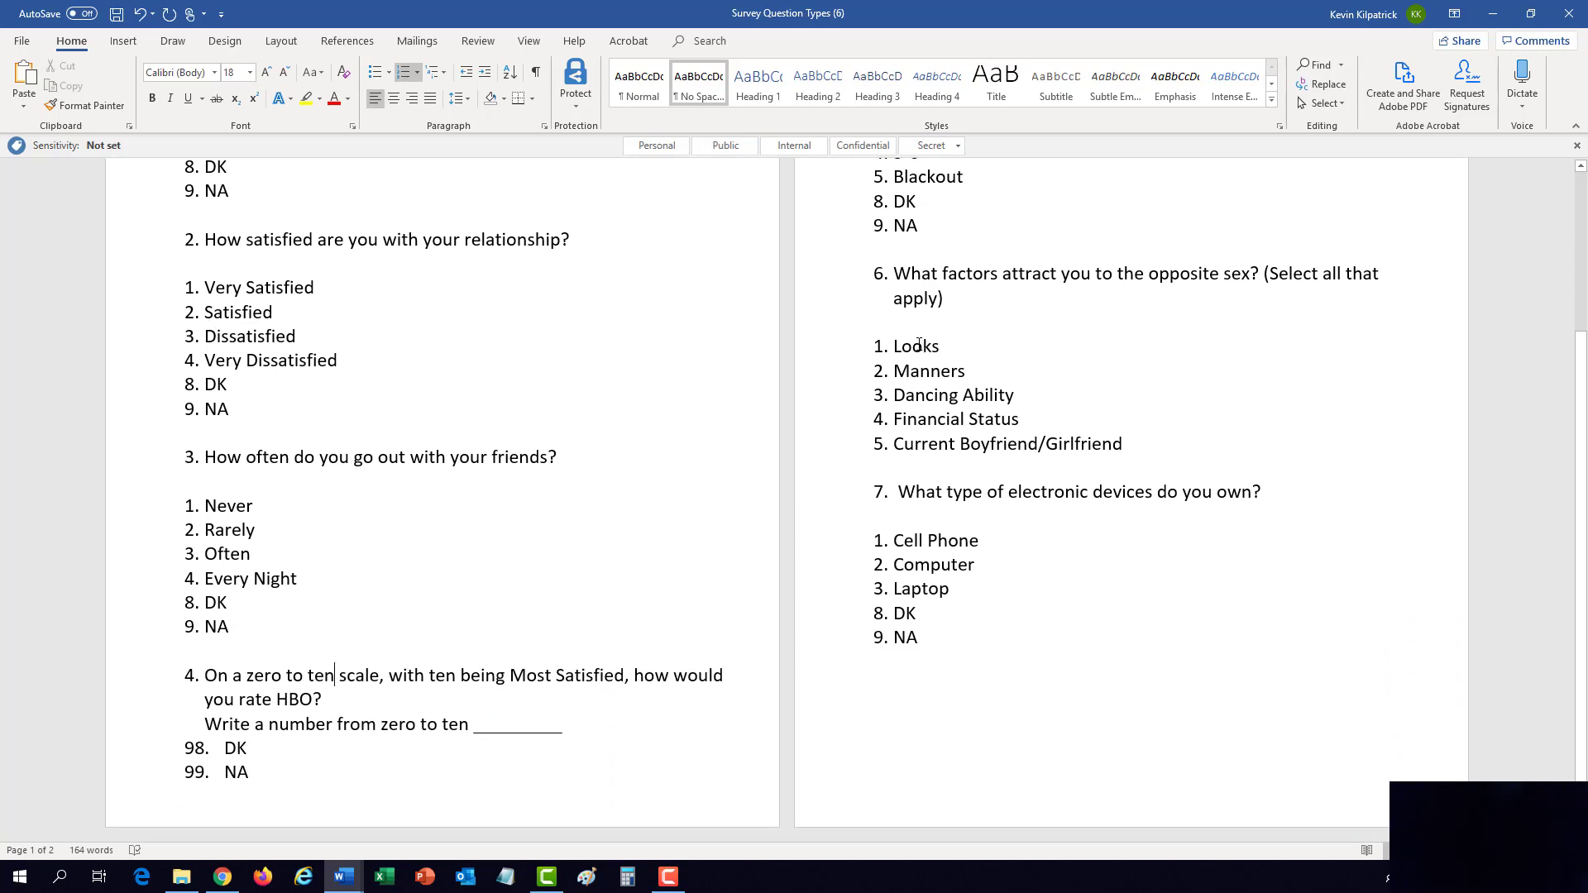
pyautogui.moveTo(920, 346); pyautogui.dragTo(1040, 444)
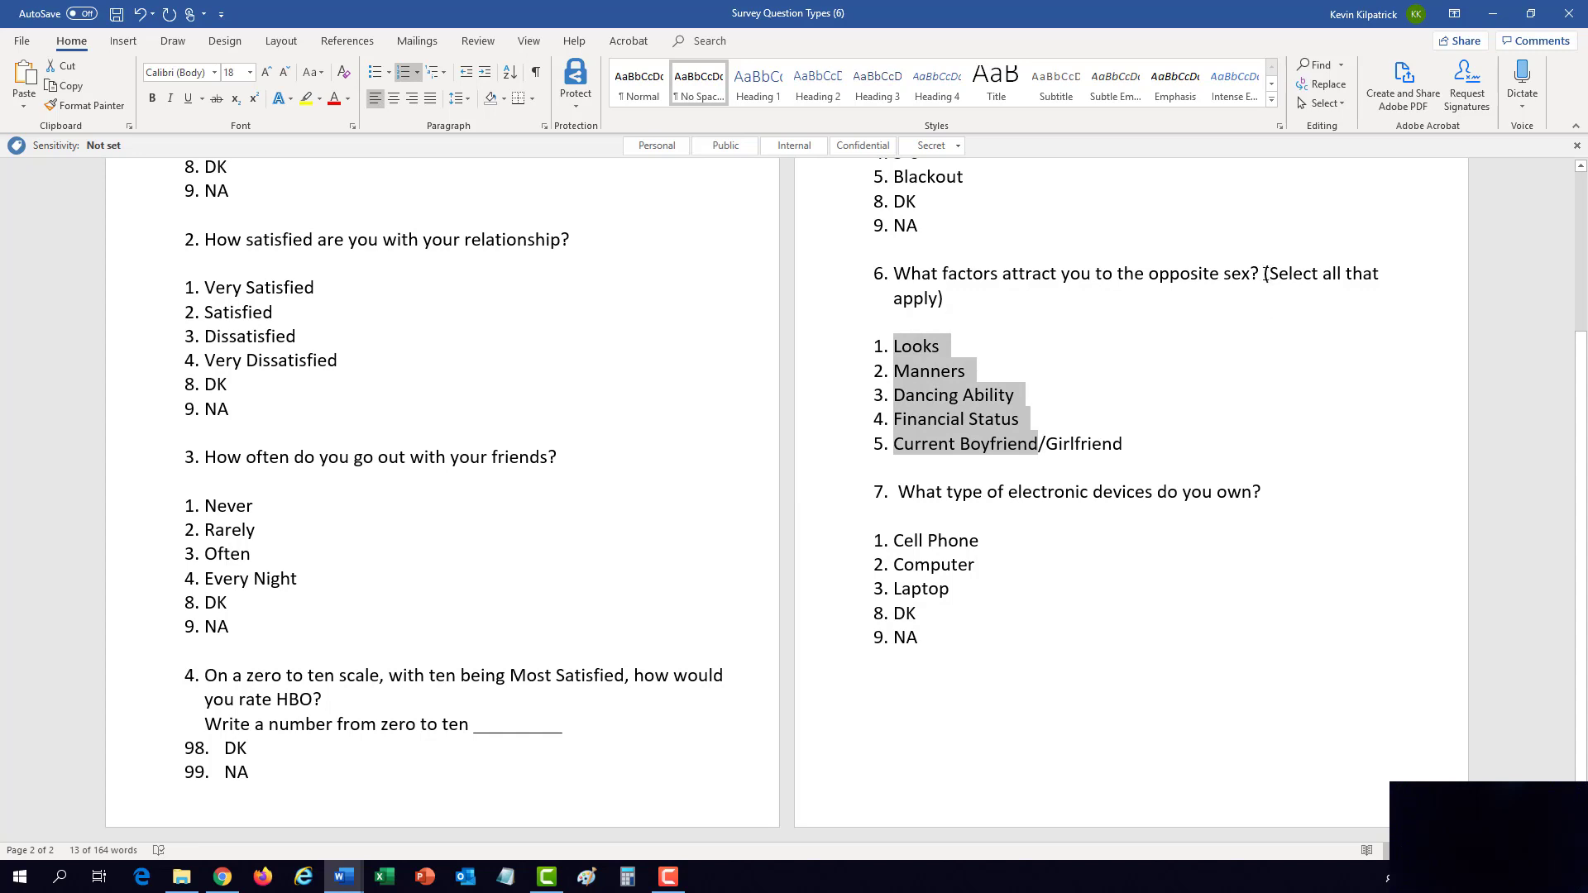
pyautogui.moveTo(1264, 273); pyautogui.dragTo(1270, 287)
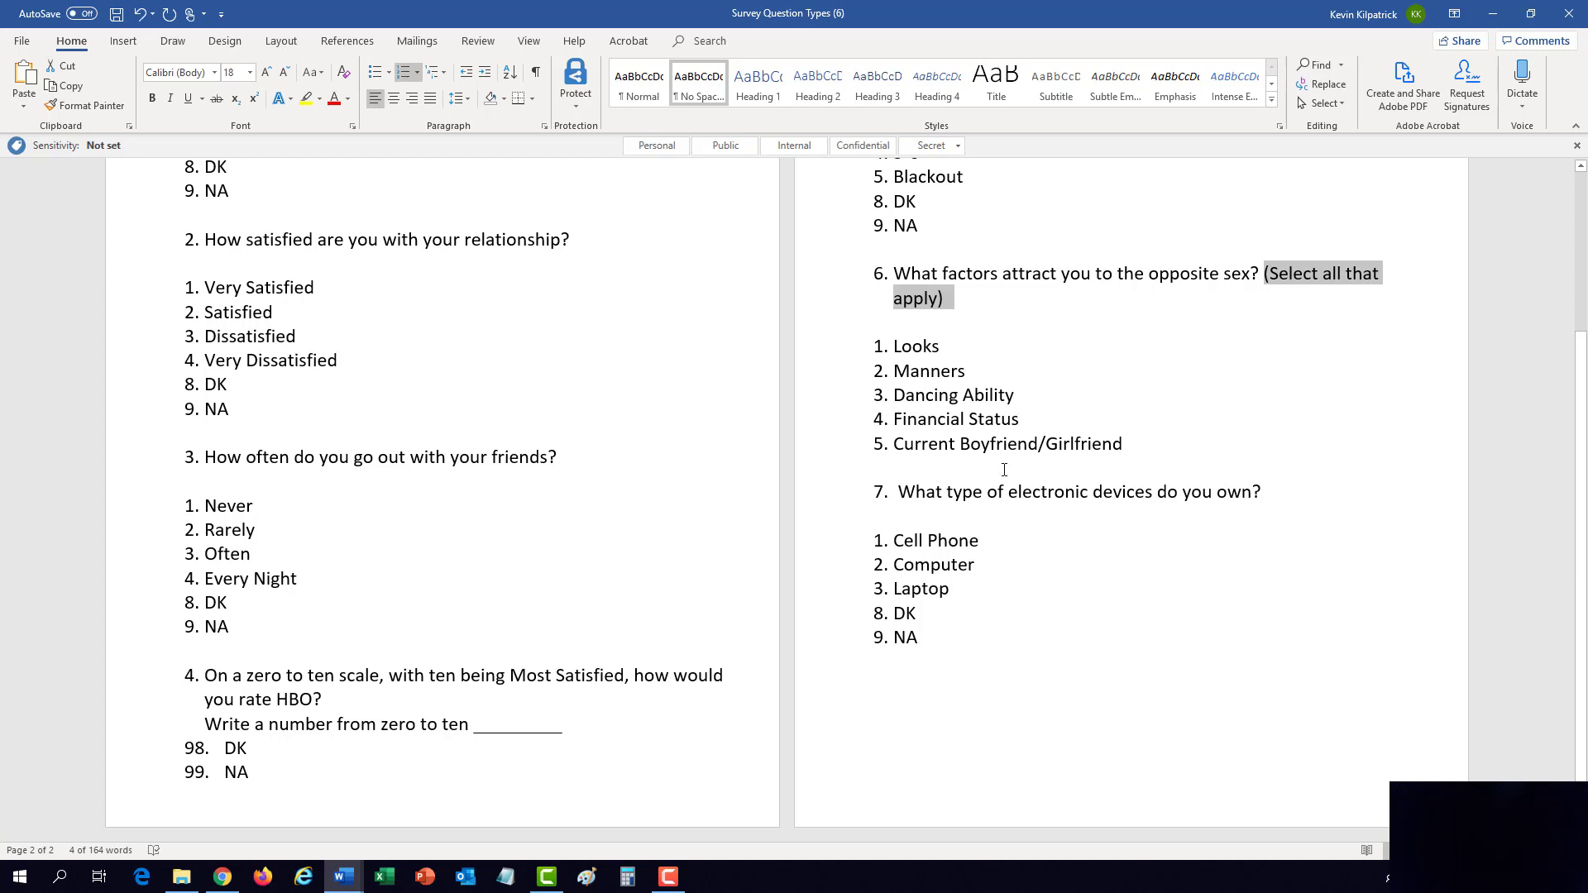
# Step: Switch to the course page in Chrome
pyautogui.click(221, 876)
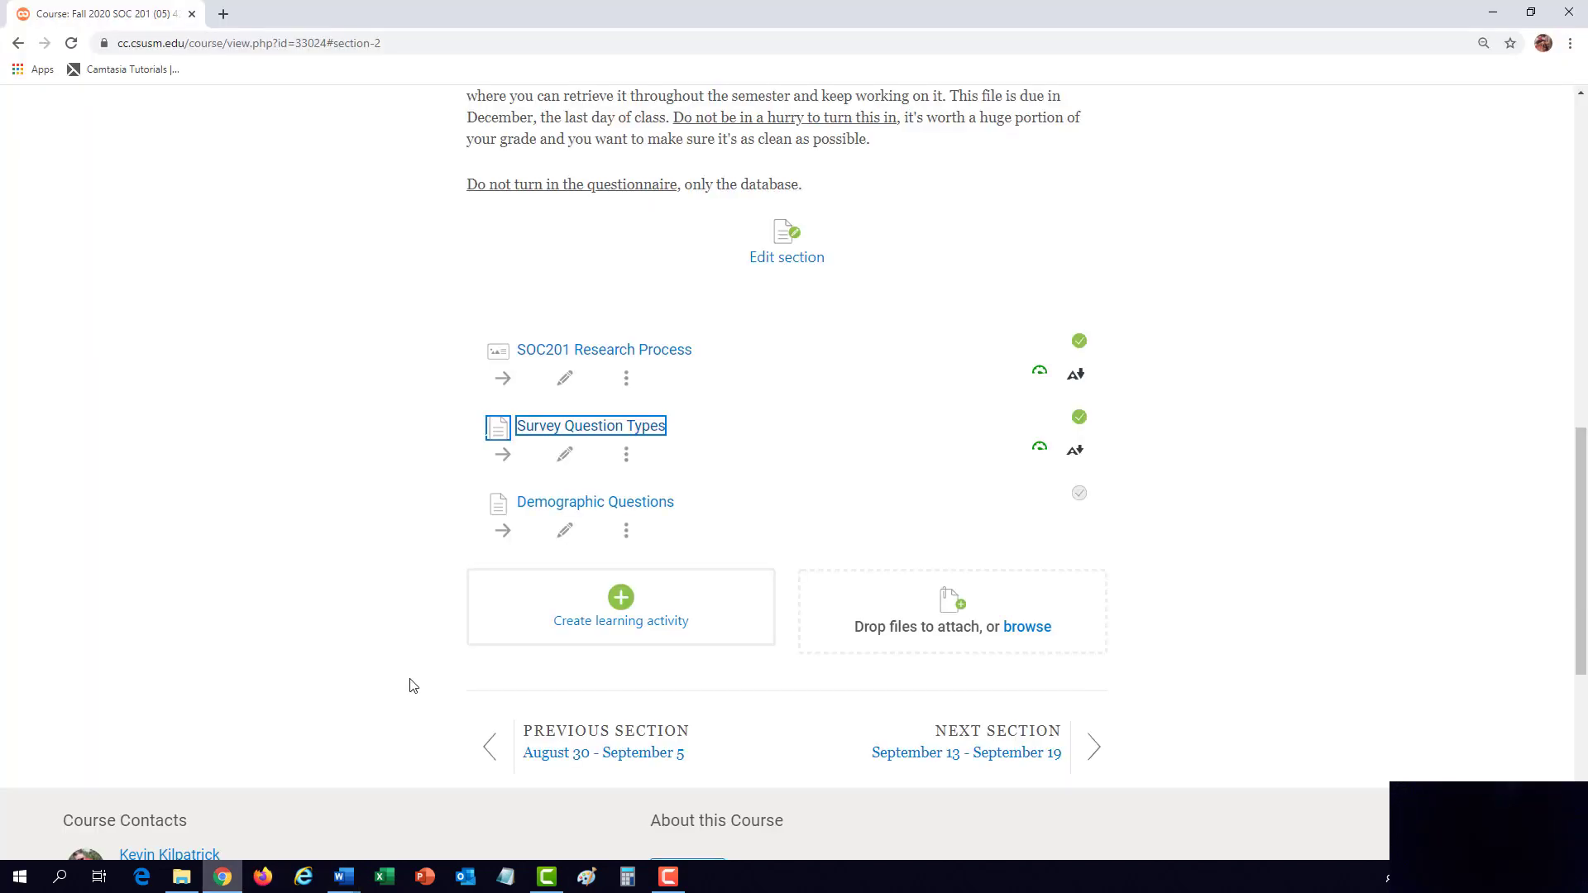